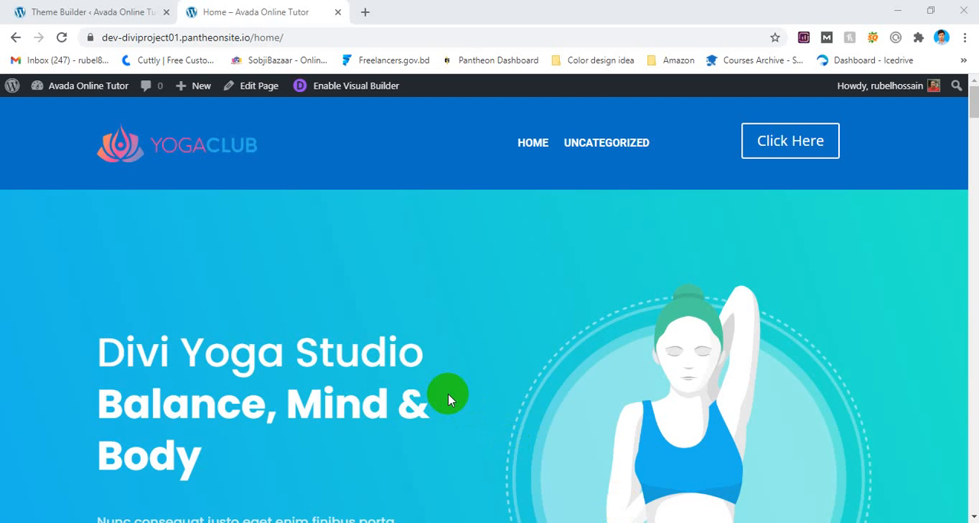
Start building a global footer from scratch in the Divi Theme Builder, dismissing the row layout choice.
{"action": "scroll", "coordinate": [434, 337], "scroll_direction": "down", "scroll_amount": 15}
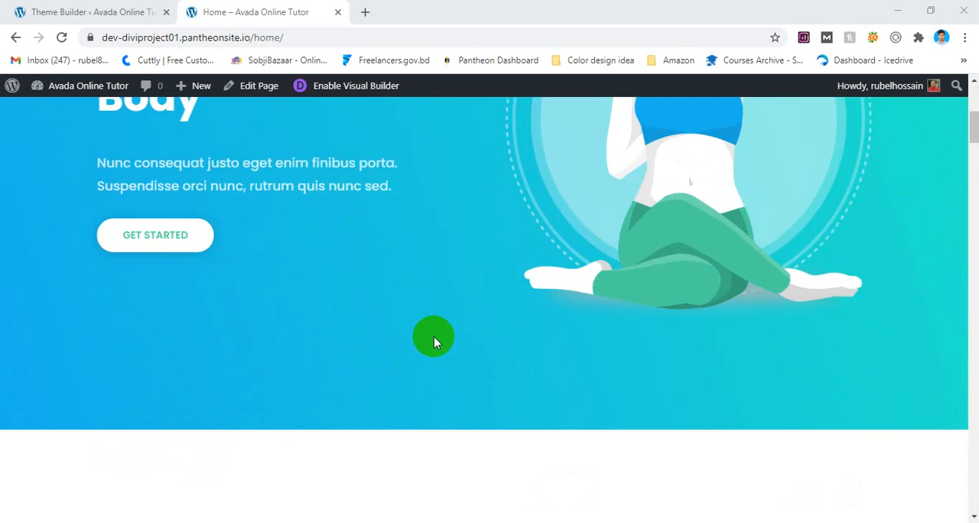
{"action": "scroll", "coordinate": [430, 340], "scroll_direction": "down", "scroll_amount": 20}
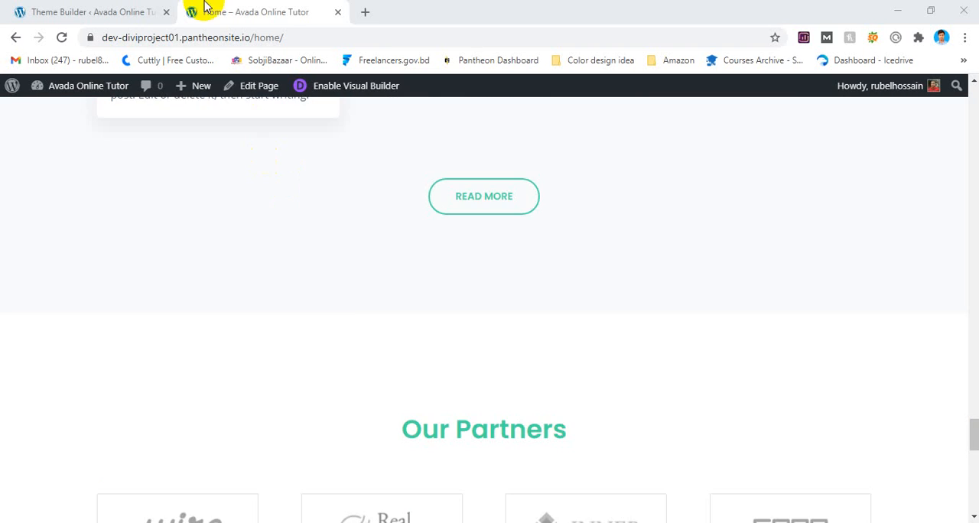
{"action": "left_click", "coordinate": [153, 11]}
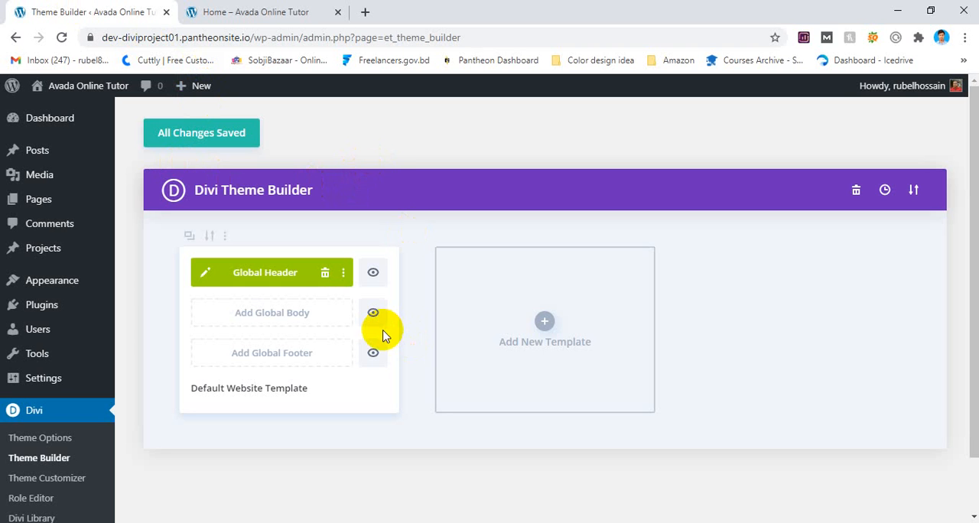
{"action": "left_click", "coordinate": [251, 357]}
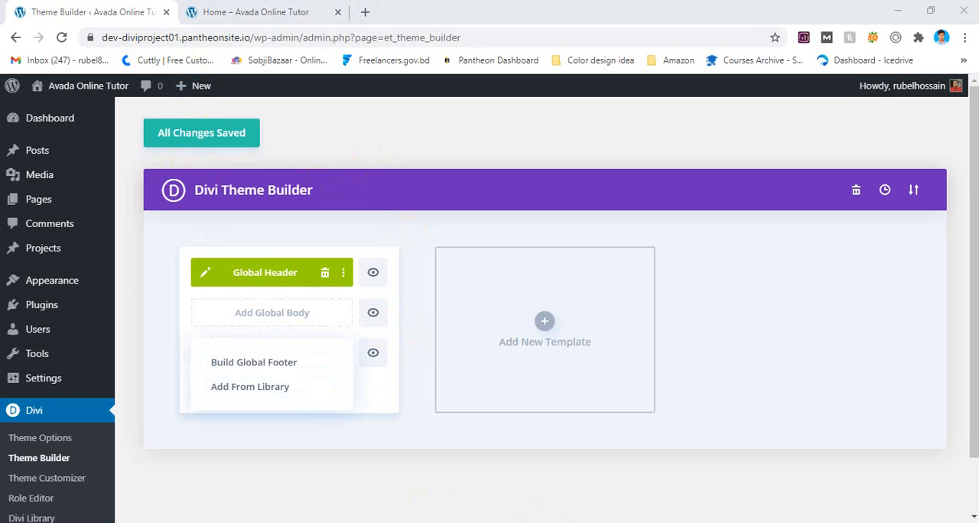
{"action": "left_click", "coordinate": [283, 358]}
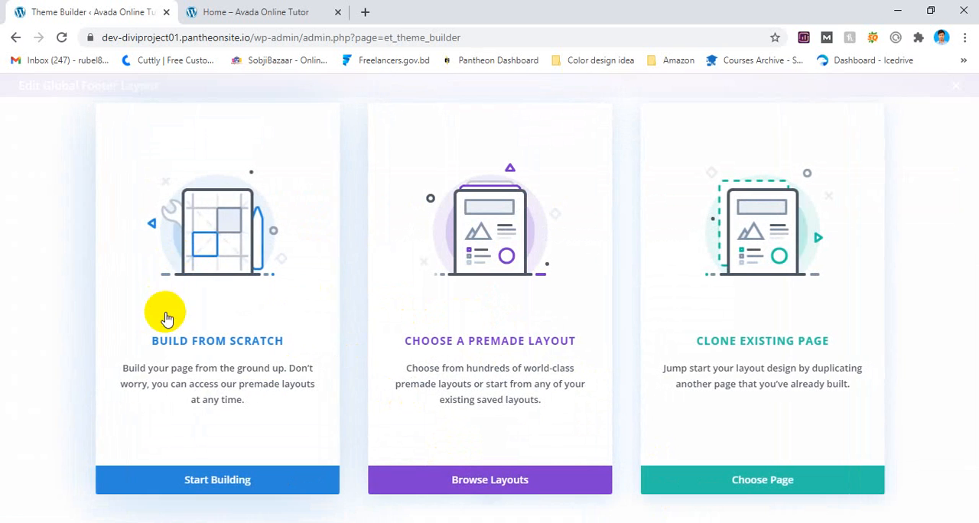
{"action": "left_click", "coordinate": [227, 477]}
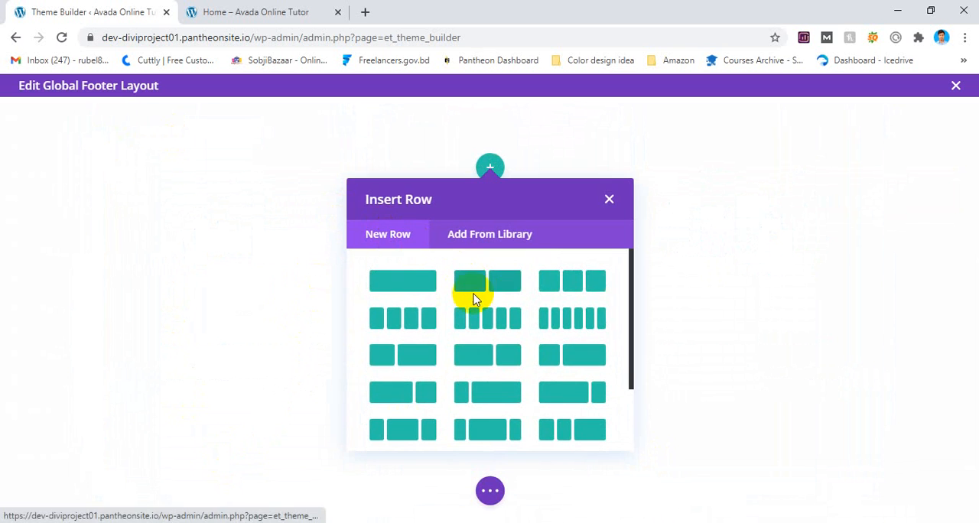
{"action": "left_click", "coordinate": [611, 197]}
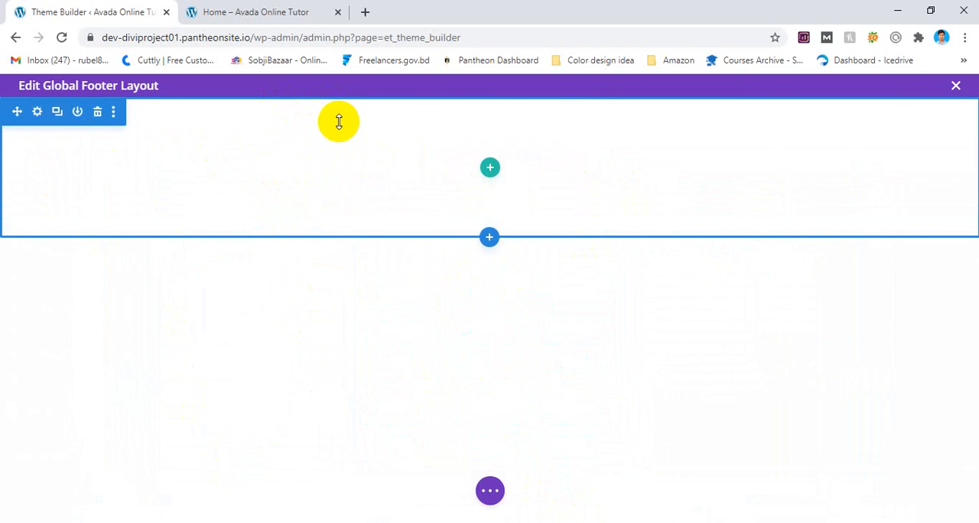
Examine the live home page's current footer and its header, and return to the footer layout editor.
{"action": "left_click", "coordinate": [280, 9]}
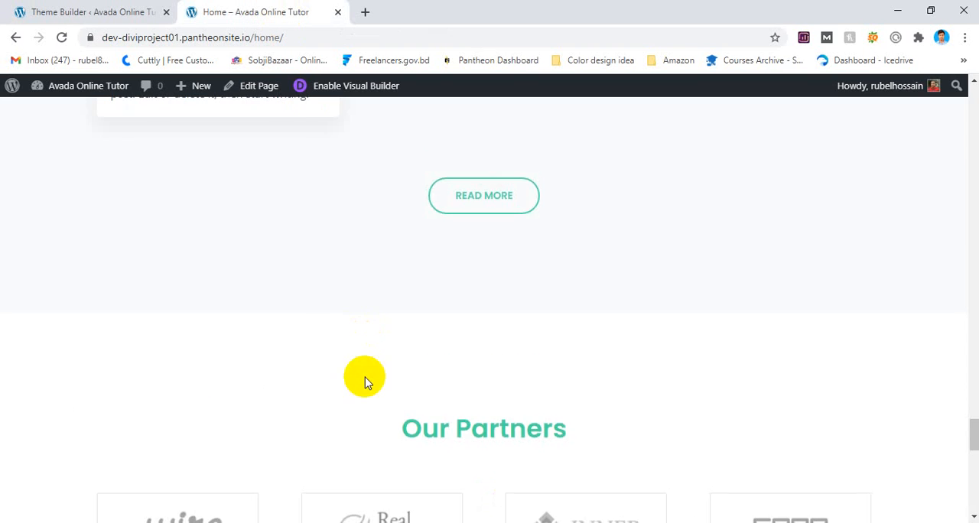
{"action": "scroll", "coordinate": [365, 378], "scroll_direction": "down", "scroll_amount": 10}
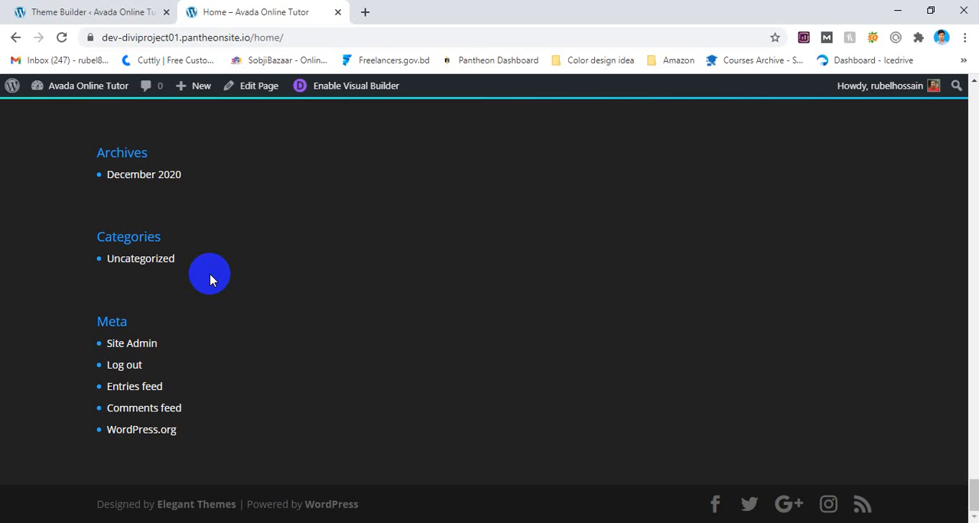
{"action": "left_click", "coordinate": [132, 10]}
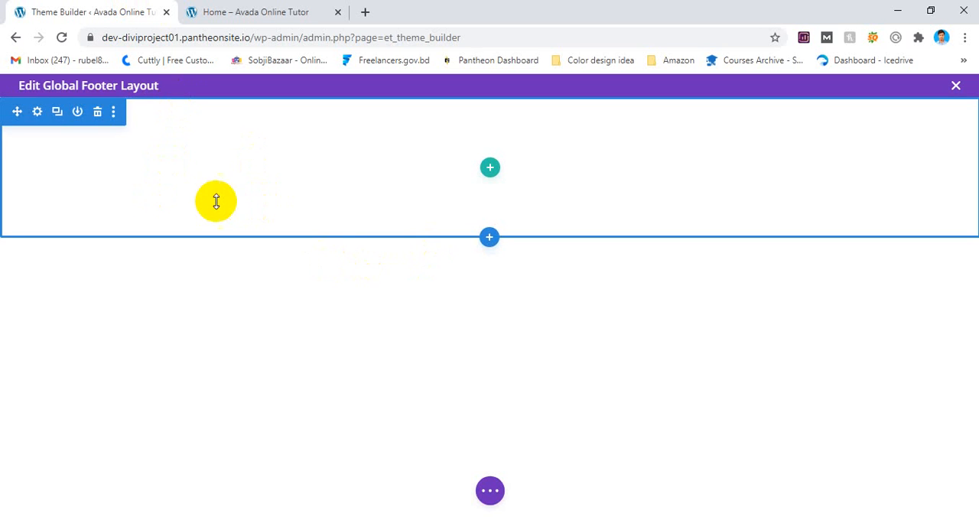
{"action": "left_click", "coordinate": [256, 11]}
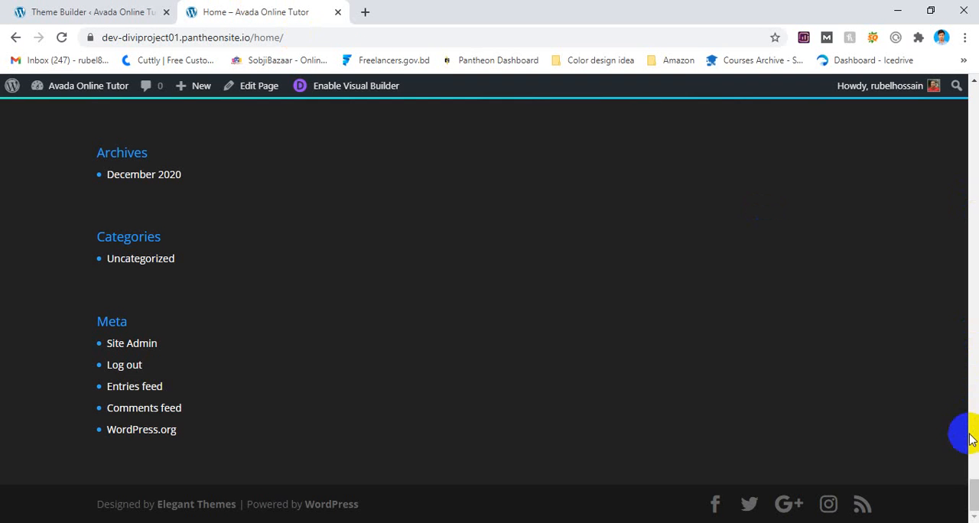
{"action": "left_click_drag", "start_coordinate": [973, 495], "coordinate": [966, 61]}
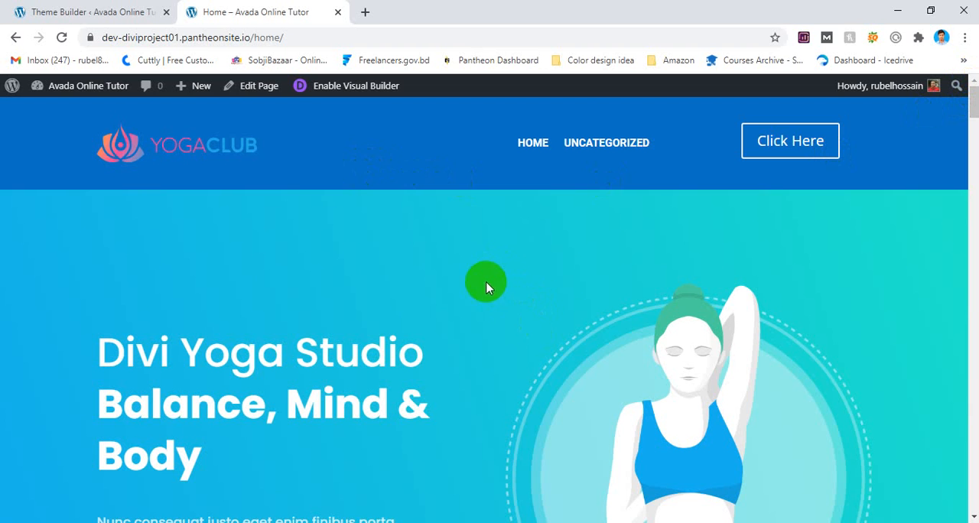
{"action": "left_click", "coordinate": [121, 11]}
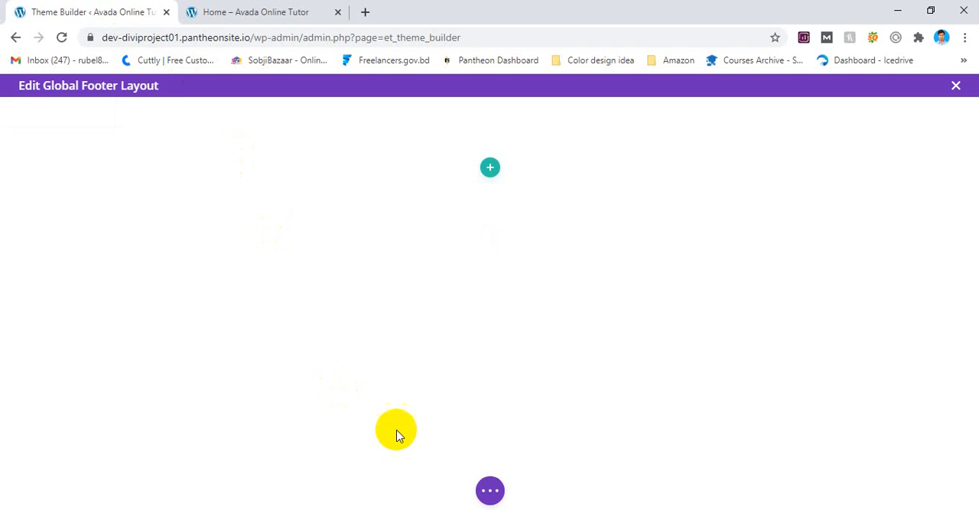
Set the footer section's background to the saved blue colour and save the section settings.
{"action": "left_click", "coordinate": [37, 113]}
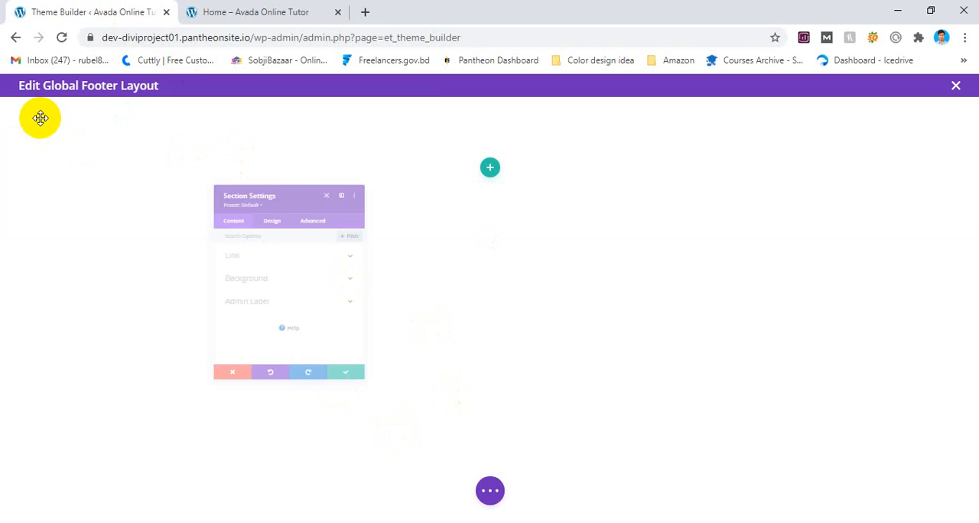
{"action": "left_click", "coordinate": [238, 274]}
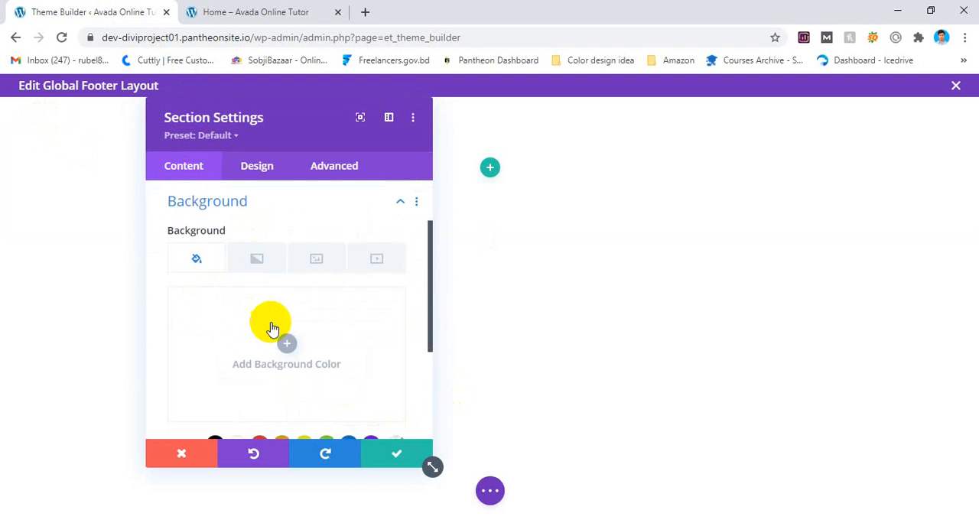
{"action": "scroll", "coordinate": [291, 326], "scroll_direction": "down", "scroll_amount": 3}
{"action": "left_click", "coordinate": [348, 307]}
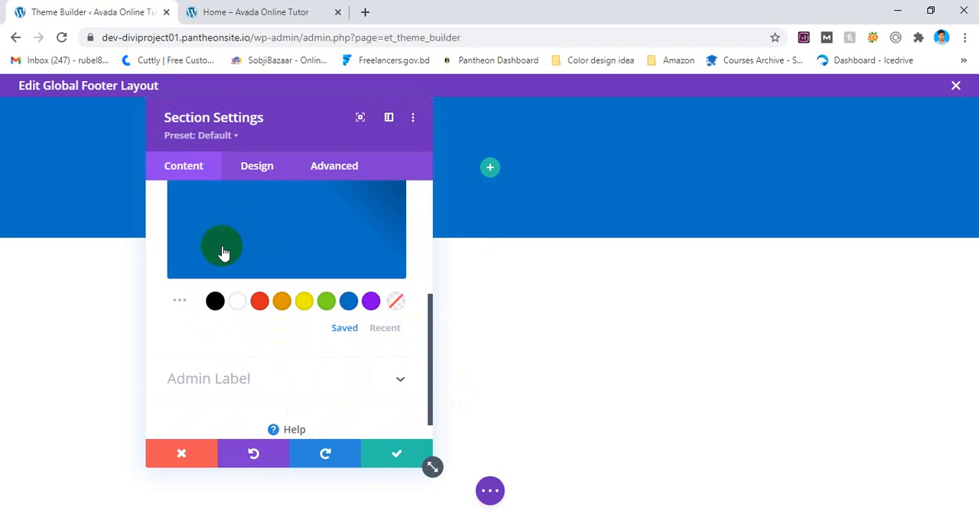
{"action": "left_click", "coordinate": [396, 453]}
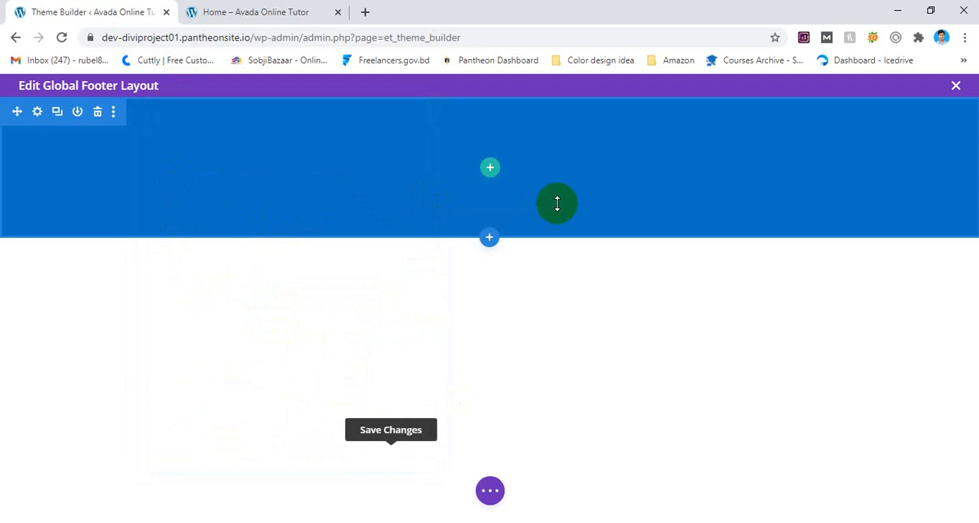
Insert a three-column row in the blue footer section and add a Text module to its first column.
{"action": "left_click", "coordinate": [490, 168]}
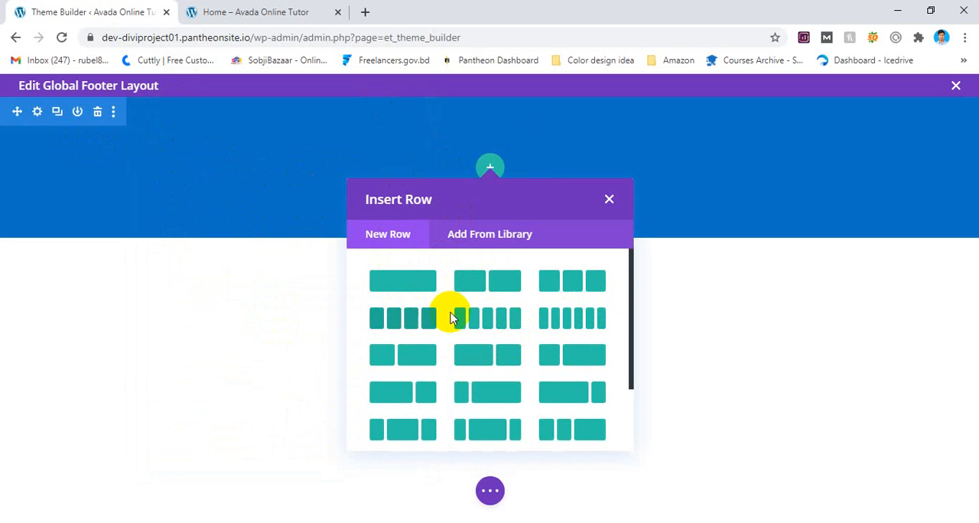
{"action": "left_click", "coordinate": [572, 282]}
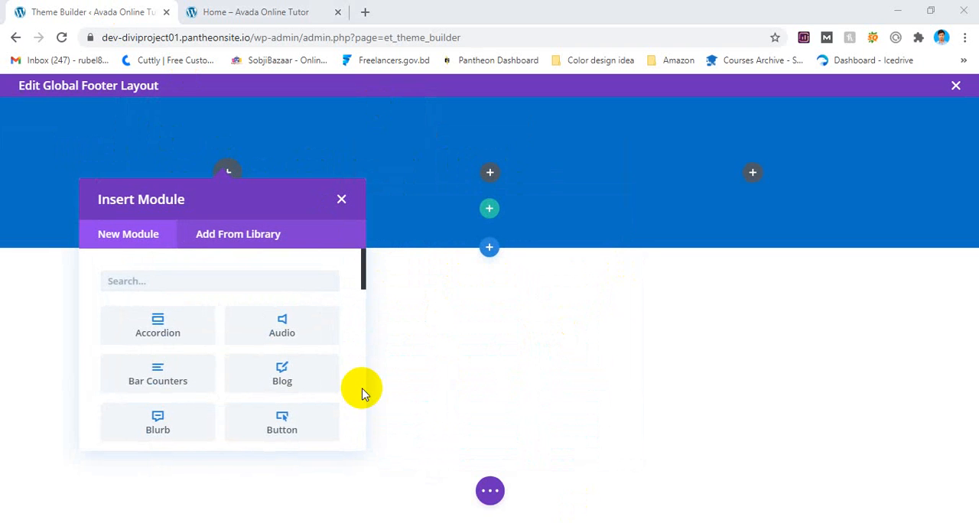
{"action": "left_click", "coordinate": [156, 278]}
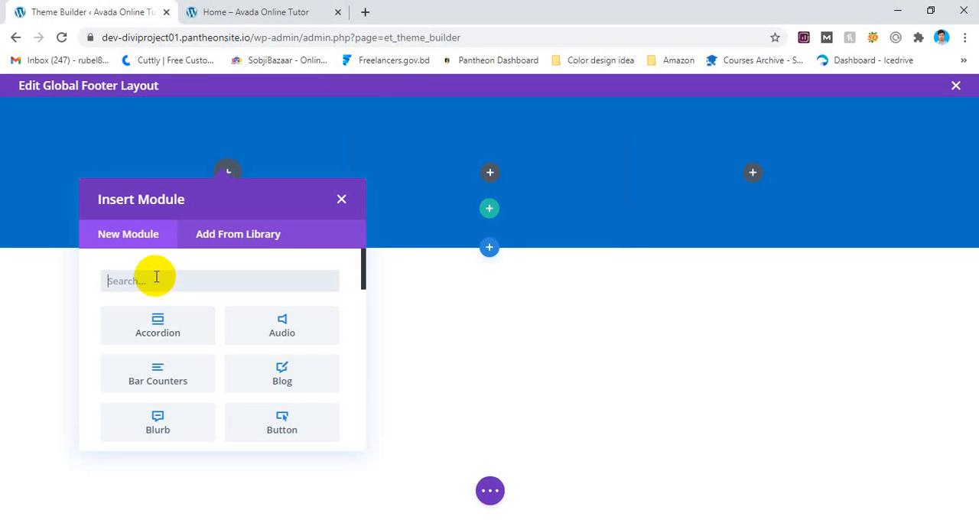
{"action": "left_click", "coordinate": [142, 188]}
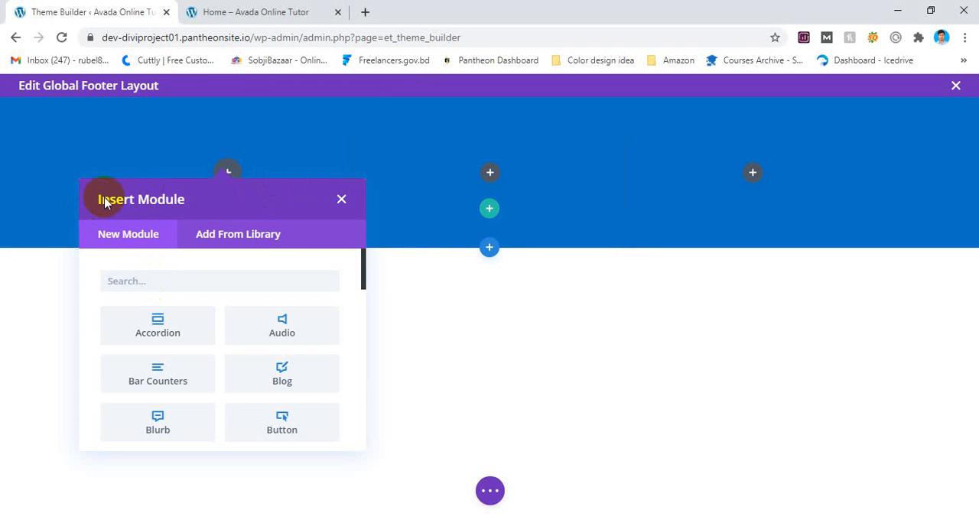
{"action": "left_click", "coordinate": [161, 281]}
{"action": "type", "text": "text"}
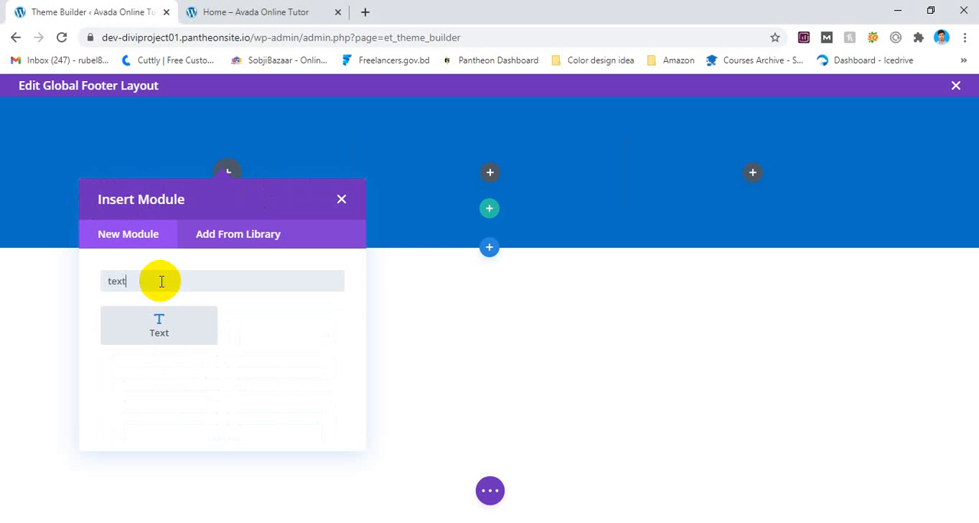
{"action": "left_click", "coordinate": [158, 330]}
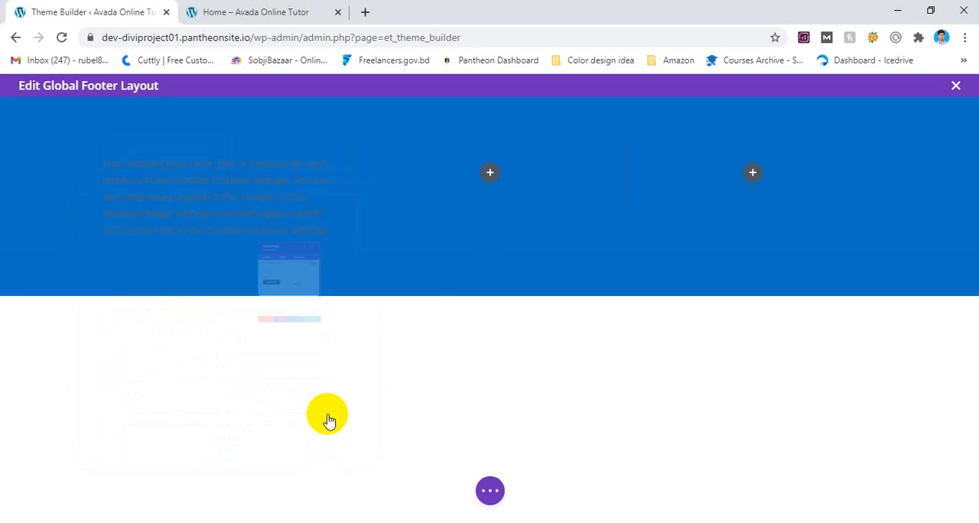
Insert the yogaclub-logo-alternate2.png image on a new line above the placeholder text in the Text module's body.
{"action": "left_click_drag", "start_coordinate": [236, 118], "coordinate": [538, 120]}
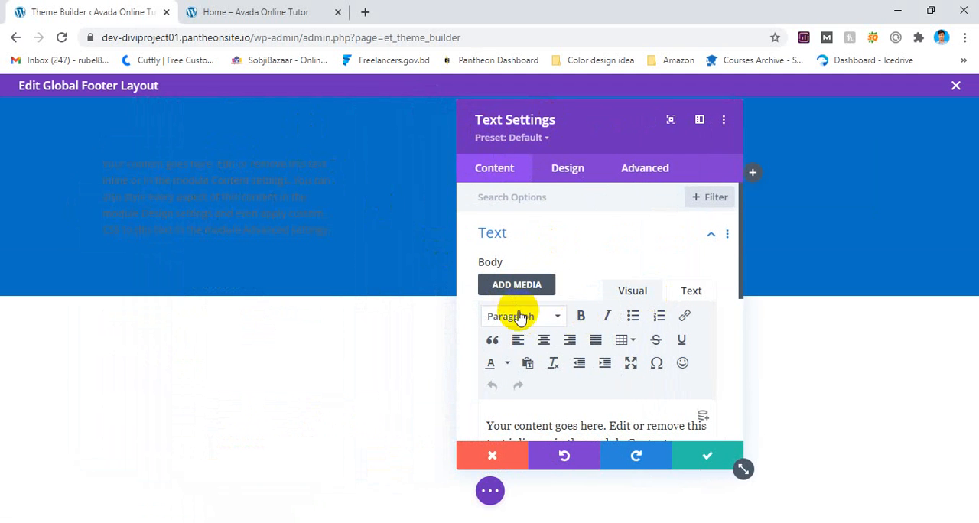
{"action": "scroll", "coordinate": [518, 321], "scroll_direction": "down", "scroll_amount": 2}
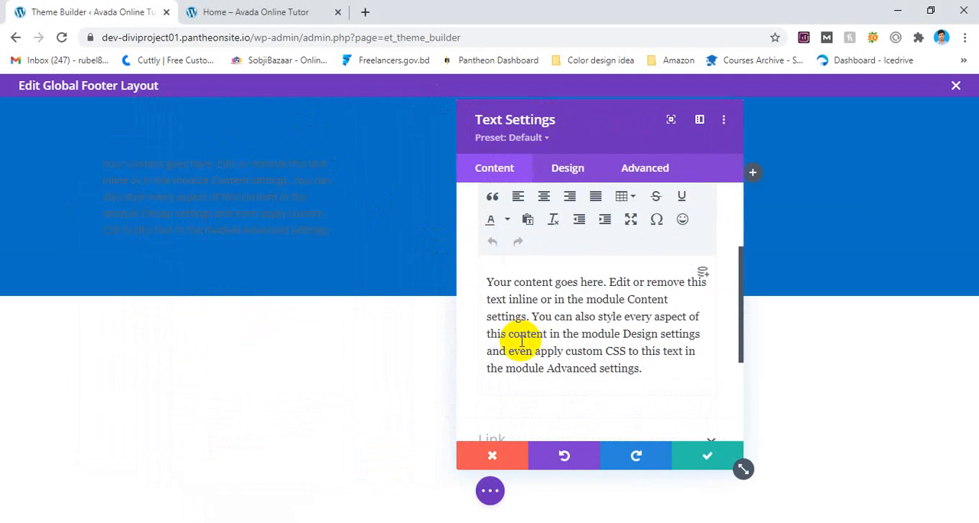
{"action": "left_click", "coordinate": [494, 284]}
{"action": "key", "text": "Return"}
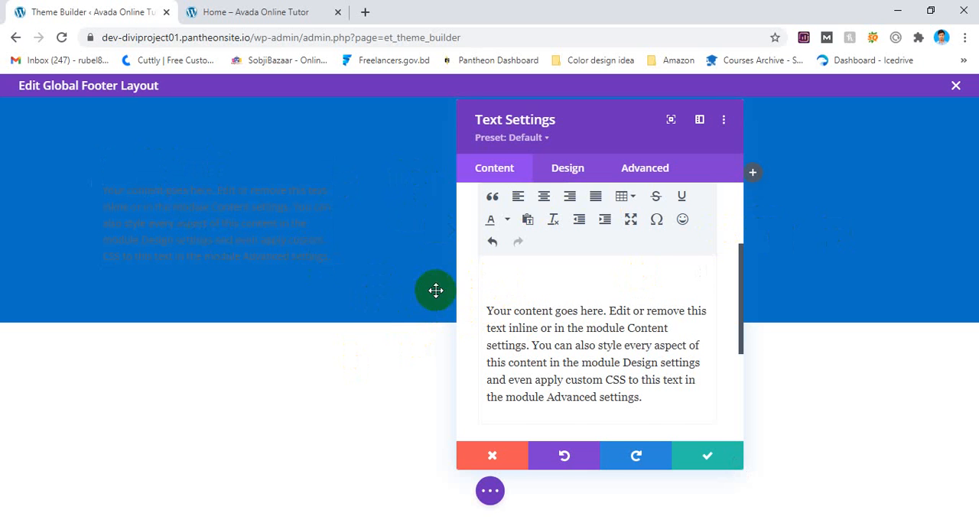
{"action": "scroll", "coordinate": [490, 290], "scroll_direction": "up", "scroll_amount": 2}
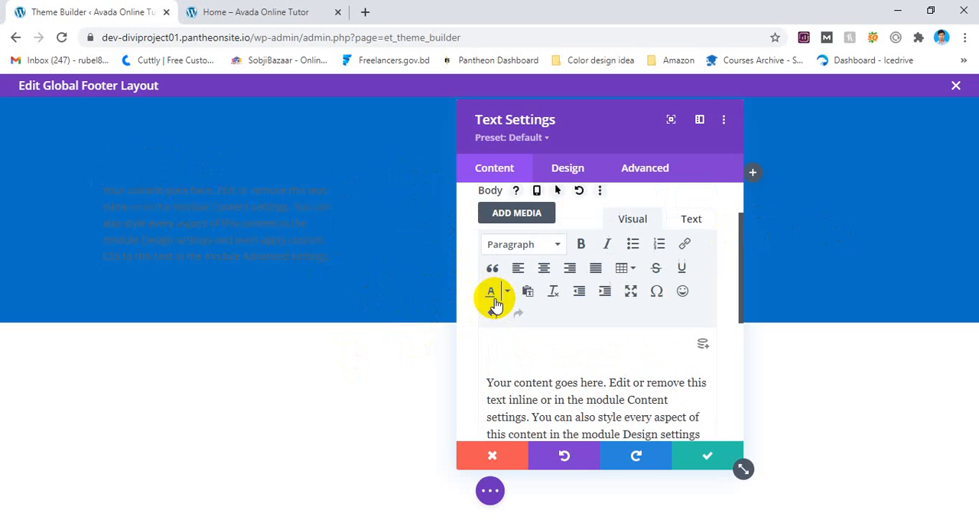
{"action": "left_click", "coordinate": [528, 216]}
{"action": "left_click", "coordinate": [262, 260]}
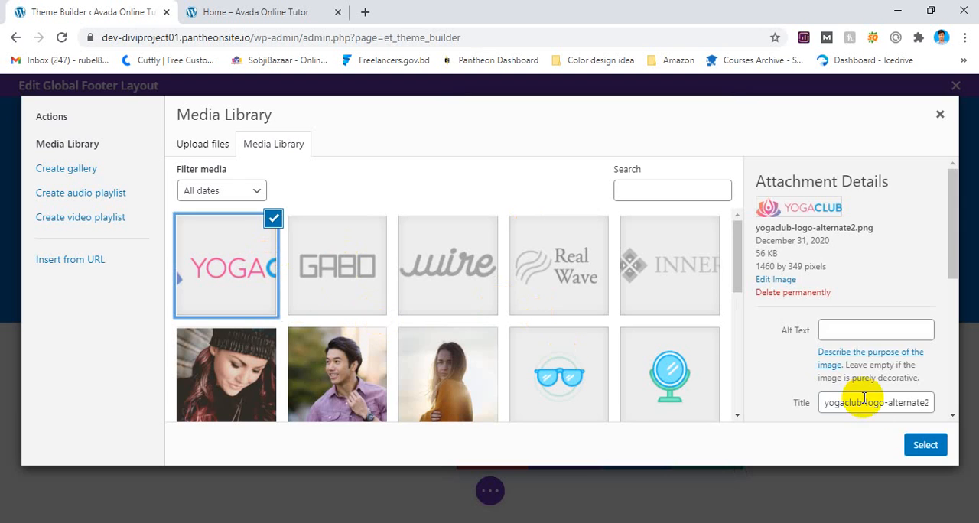
{"action": "left_click", "coordinate": [913, 444]}
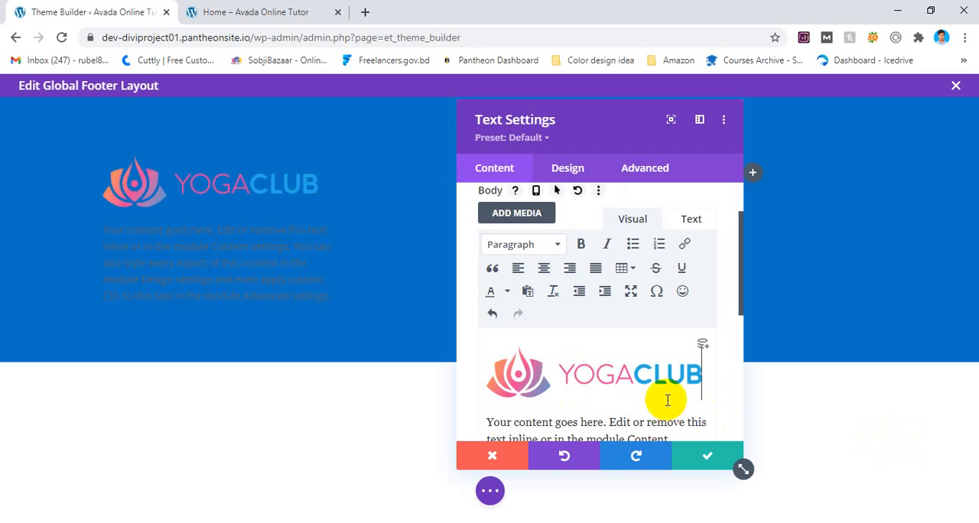
{"action": "scroll", "coordinate": [526, 356], "scroll_direction": "down", "scroll_amount": 1}
{"action": "triple_click", "coordinate": [572, 379]}
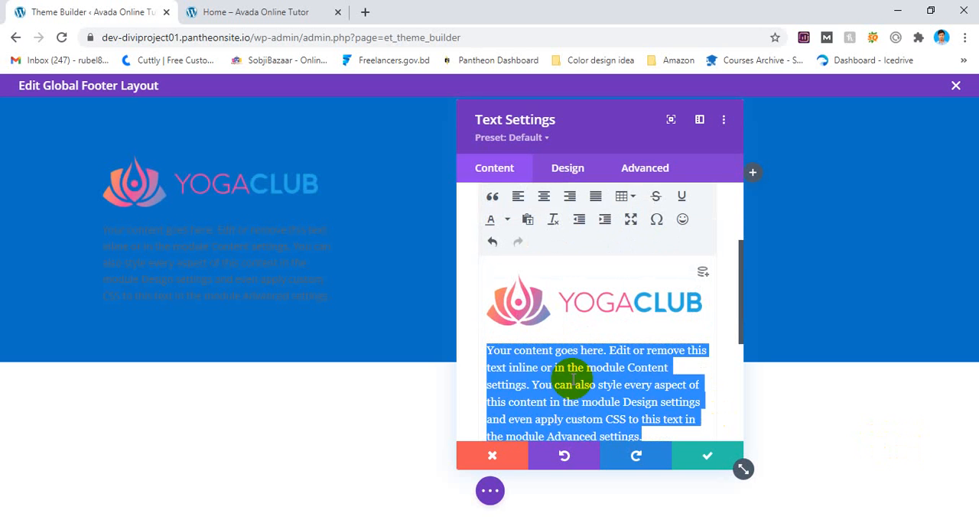
{"action": "scroll", "coordinate": [546, 278], "scroll_direction": "up", "scroll_amount": 1}
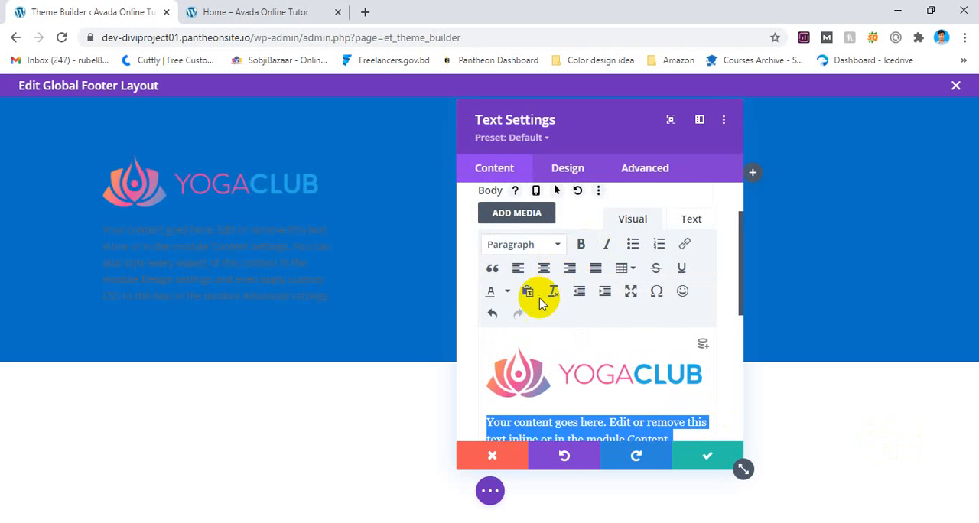
{"action": "left_click", "coordinate": [507, 291]}
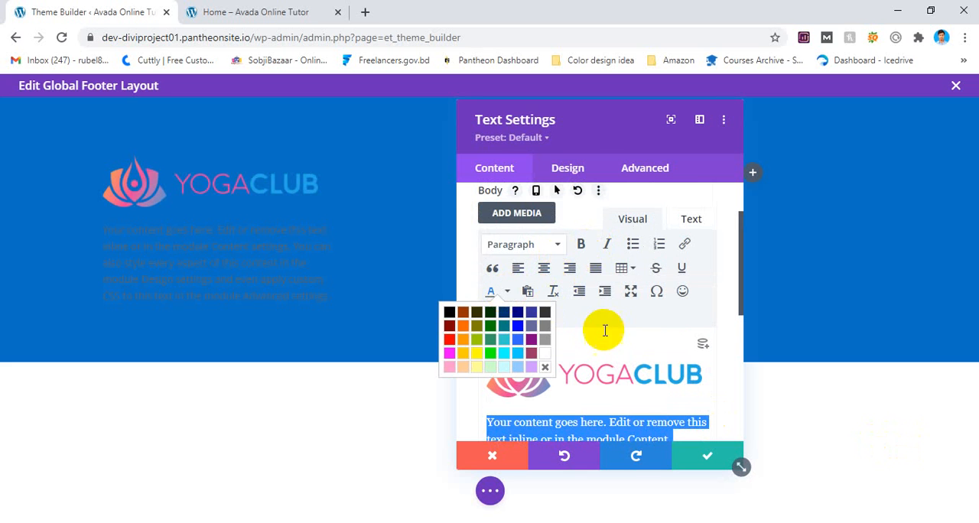
{"action": "left_click", "coordinate": [623, 376]}
{"action": "left_click", "coordinate": [573, 173]}
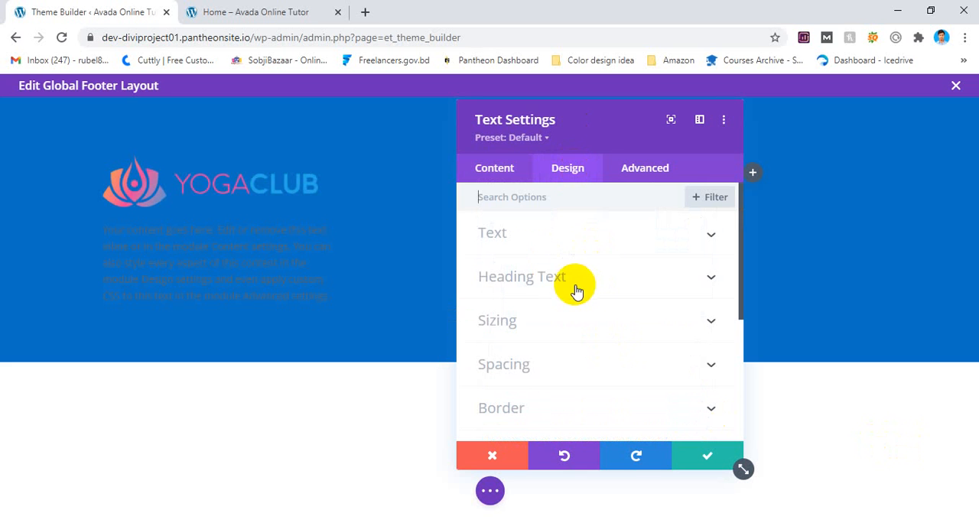
{"action": "left_click", "coordinate": [494, 167]}
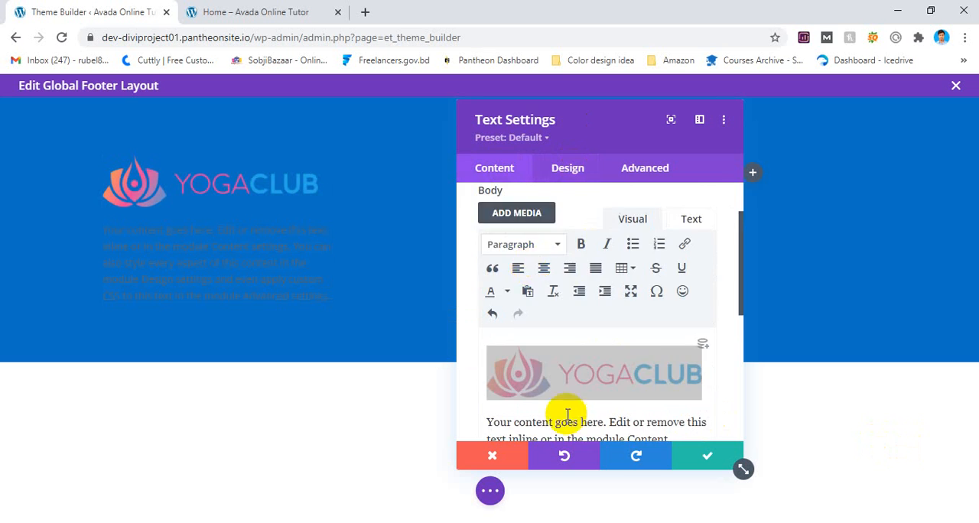
Set the first column's Text module text colour to the saved white (#FFFFFF).
{"action": "scroll", "coordinate": [563, 415], "scroll_direction": "down", "scroll_amount": 3}
{"action": "scroll", "coordinate": [568, 413], "scroll_direction": "down", "scroll_amount": 1}
{"action": "left_click", "coordinate": [579, 370]}
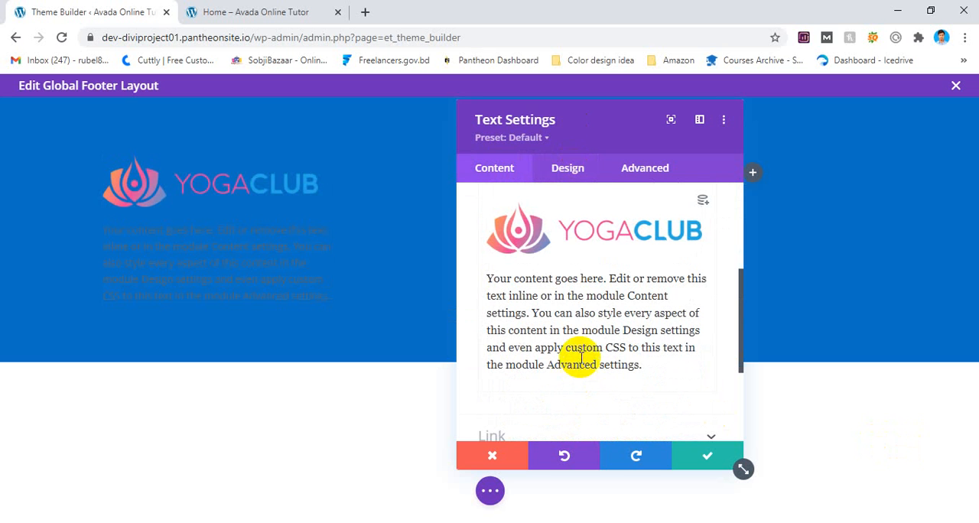
{"action": "triple_click", "coordinate": [581, 358]}
{"action": "scroll", "coordinate": [577, 199], "scroll_direction": "up", "scroll_amount": 3}
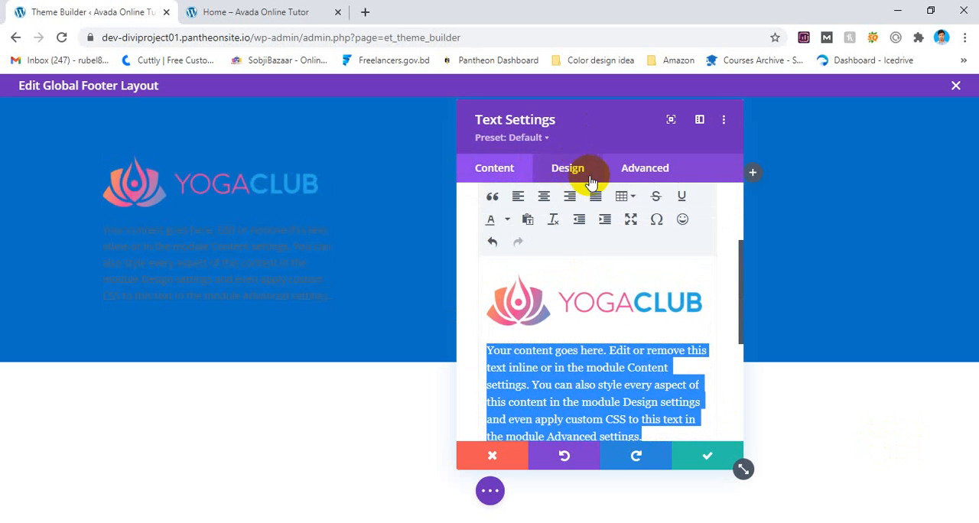
{"action": "left_click", "coordinate": [570, 170]}
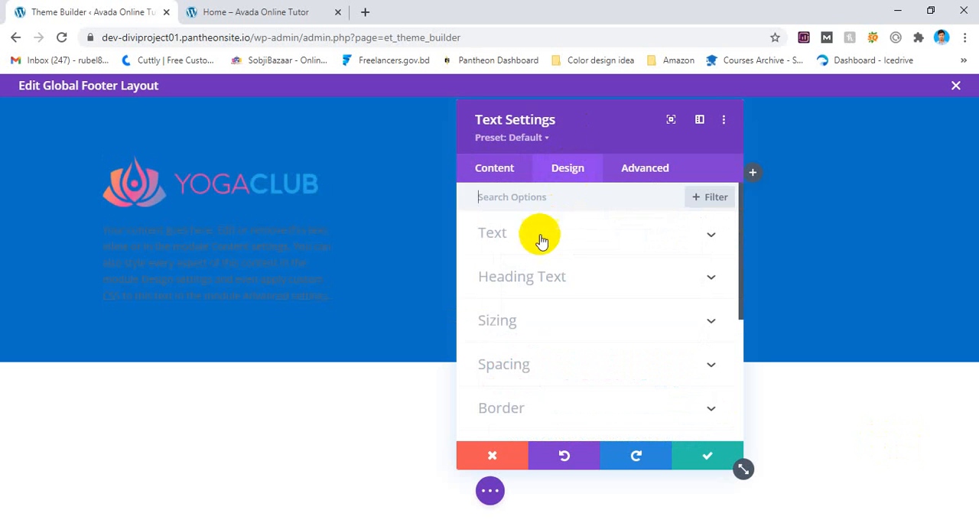
{"action": "left_click", "coordinate": [518, 278]}
{"action": "scroll", "coordinate": [555, 276], "scroll_direction": "up", "scroll_amount": 1}
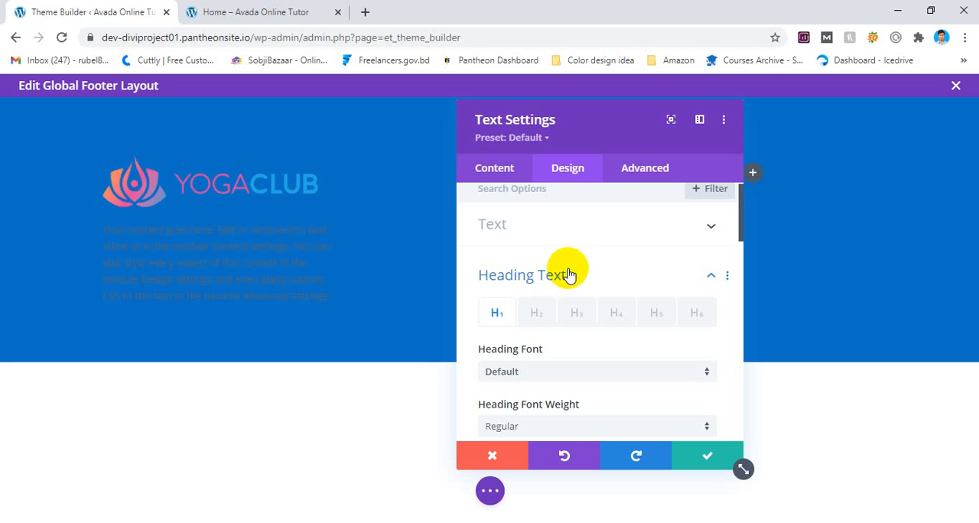
{"action": "left_click", "coordinate": [568, 273]}
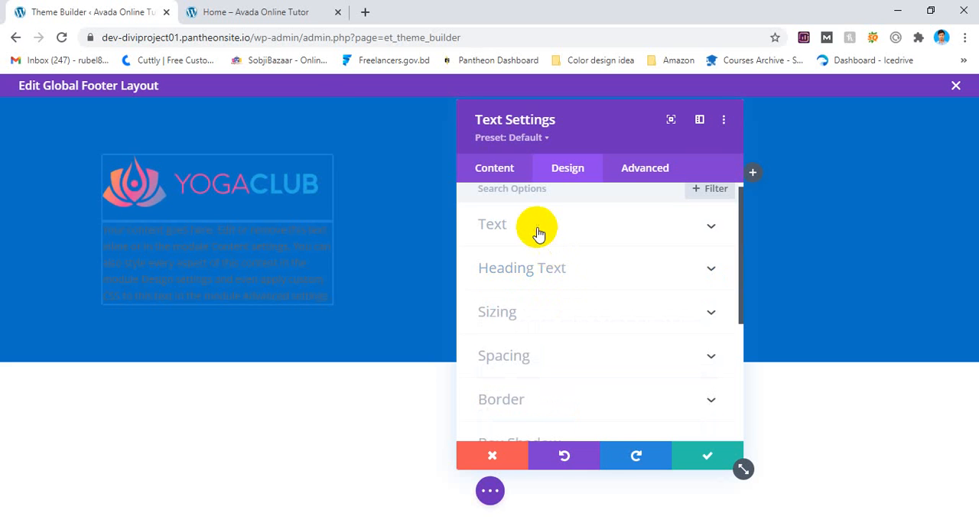
{"action": "left_click", "coordinate": [537, 228]}
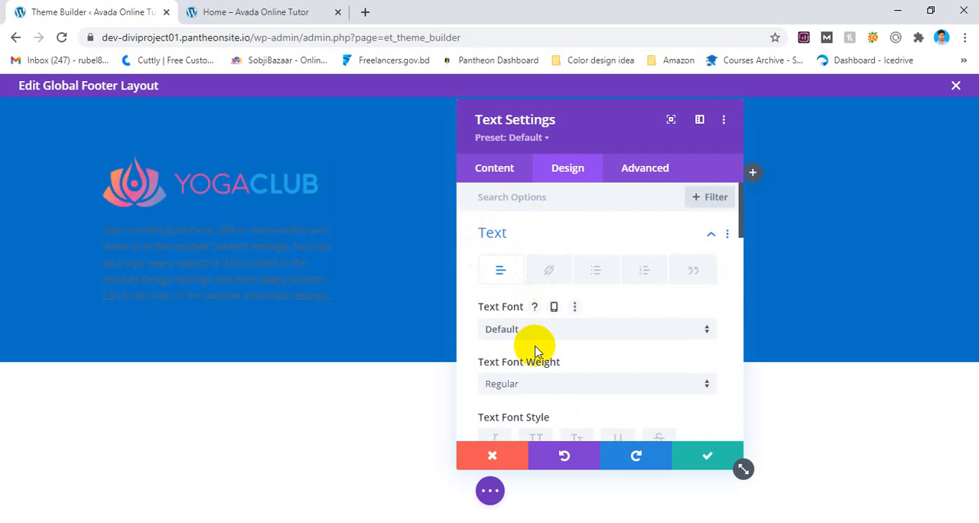
{"action": "scroll", "coordinate": [535, 348], "scroll_direction": "down", "scroll_amount": 2}
{"action": "scroll", "coordinate": [536, 350], "scroll_direction": "down", "scroll_amount": 1}
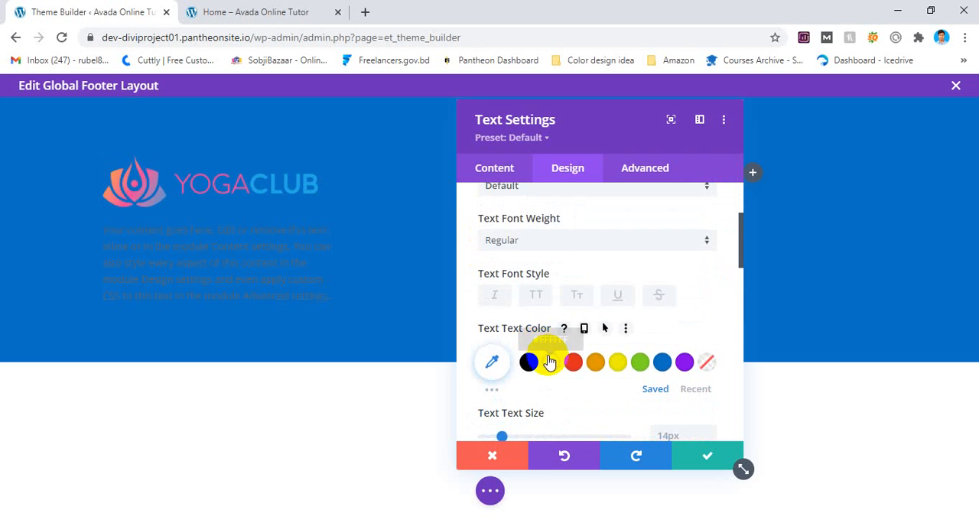
{"action": "left_click", "coordinate": [550, 362]}
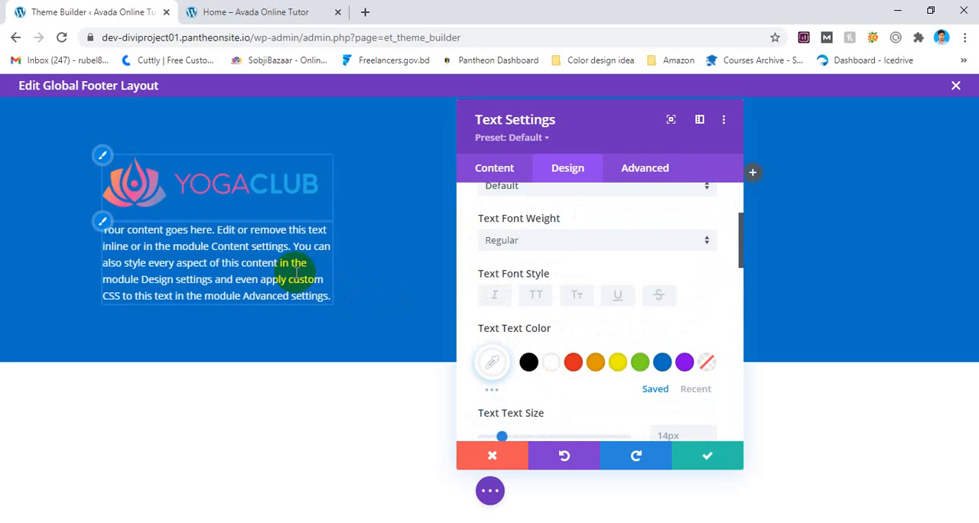
Set the Text module's text font to Roboto and save the module settings.
{"action": "scroll", "coordinate": [523, 294], "scroll_direction": "up", "scroll_amount": 2}
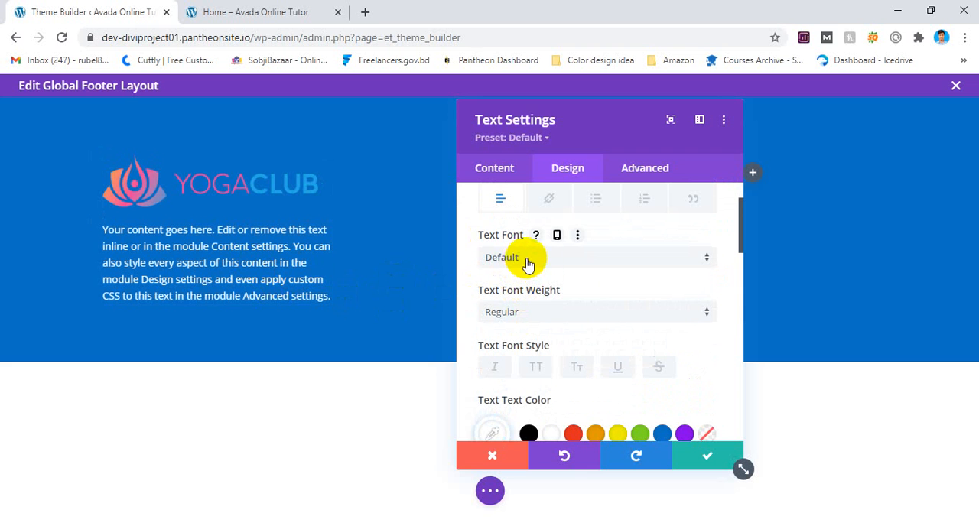
{"action": "scroll", "coordinate": [546, 264], "scroll_direction": "down", "scroll_amount": 1}
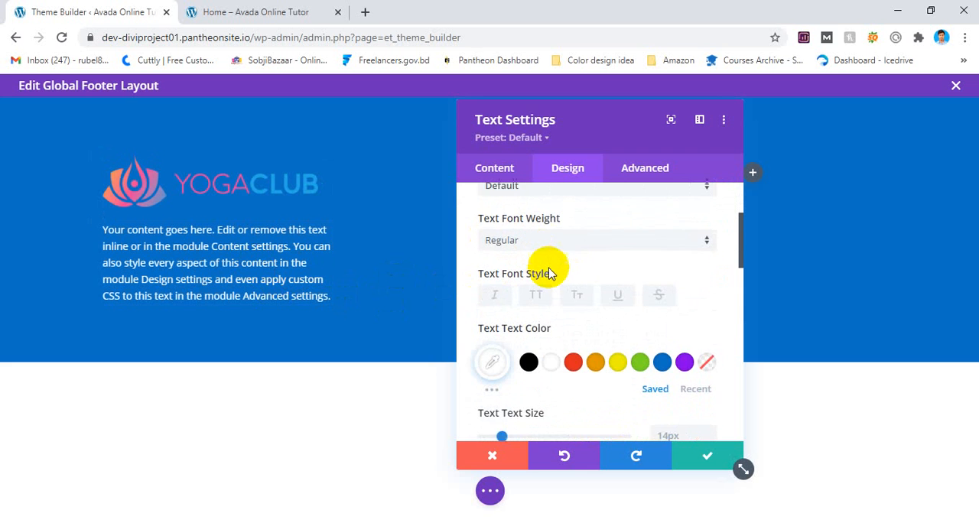
{"action": "scroll", "coordinate": [550, 271], "scroll_direction": "up", "scroll_amount": 1}
{"action": "left_click", "coordinate": [550, 258]}
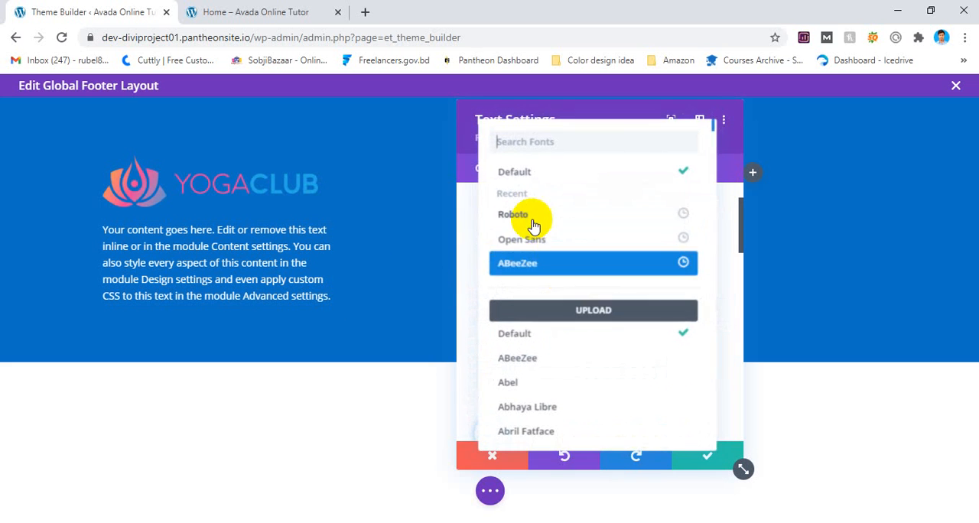
{"action": "left_click", "coordinate": [530, 214]}
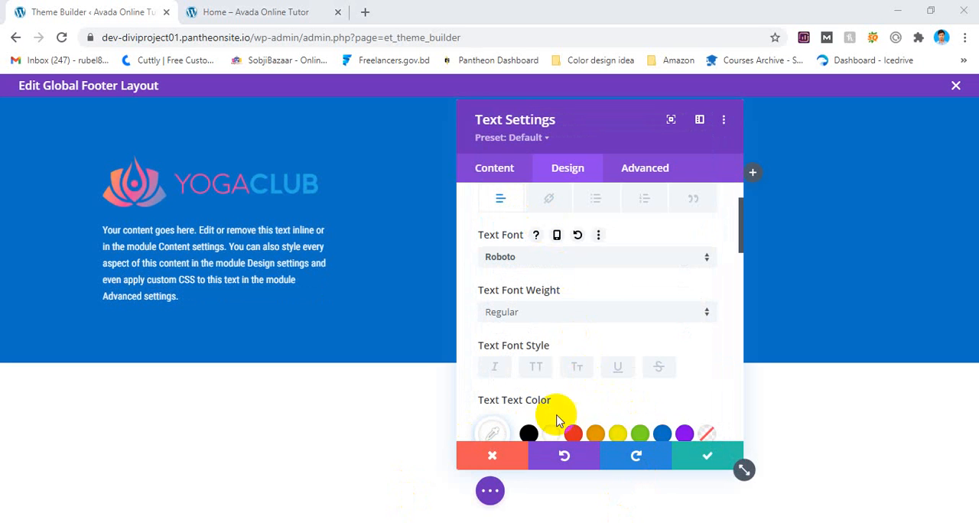
{"action": "scroll", "coordinate": [553, 291], "scroll_direction": "up", "scroll_amount": 1}
{"action": "scroll", "coordinate": [489, 314], "scroll_direction": "down", "scroll_amount": 3}
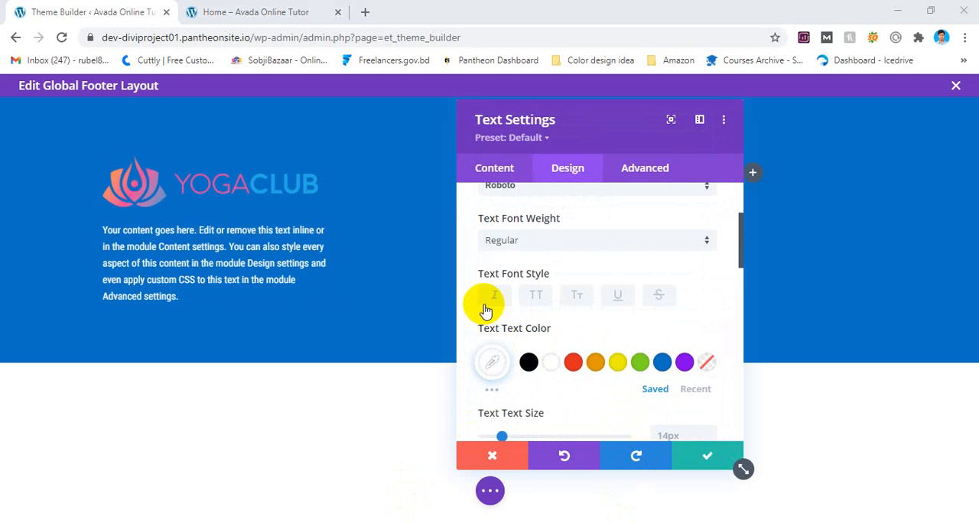
{"action": "scroll", "coordinate": [523, 298], "scroll_direction": "up", "scroll_amount": 2}
{"action": "scroll", "coordinate": [528, 295], "scroll_direction": "down", "scroll_amount": 3}
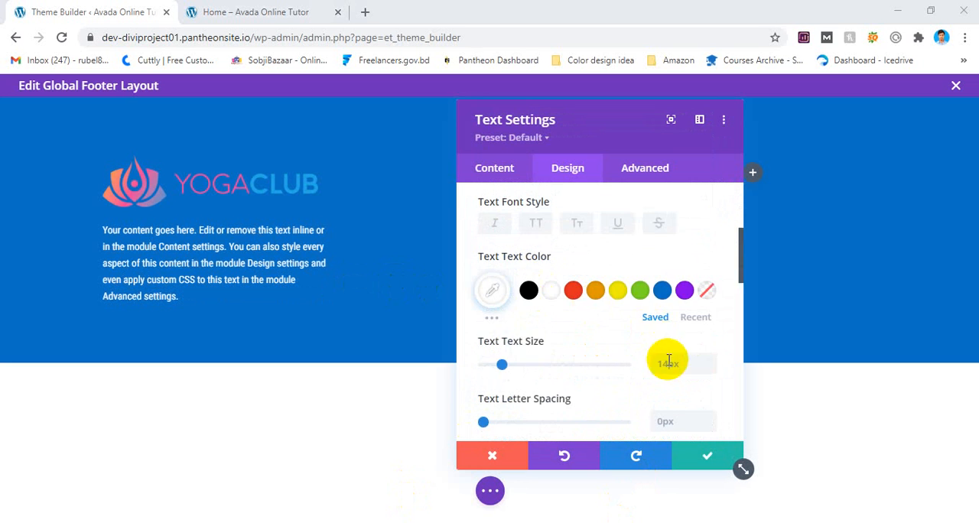
{"action": "scroll", "coordinate": [664, 371], "scroll_direction": "up", "scroll_amount": 2}
{"action": "scroll", "coordinate": [616, 291], "scroll_direction": "up", "scroll_amount": 3}
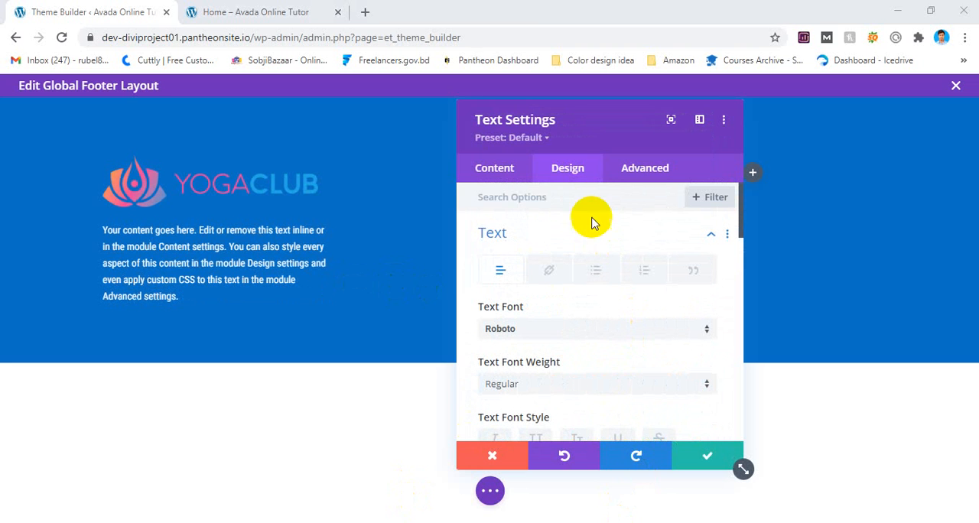
{"action": "left_click", "coordinate": [707, 456]}
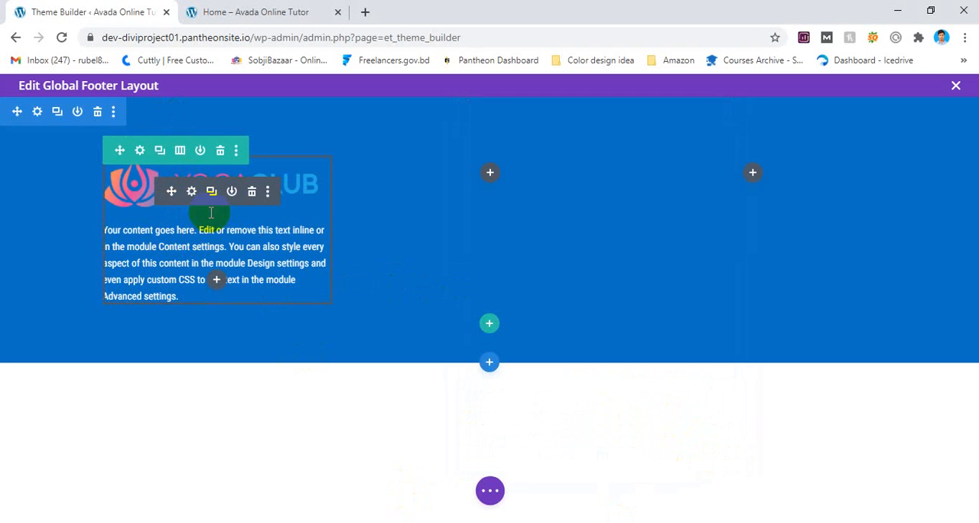
{"action": "left_click_drag", "start_coordinate": [176, 201], "coordinate": [487, 178]}
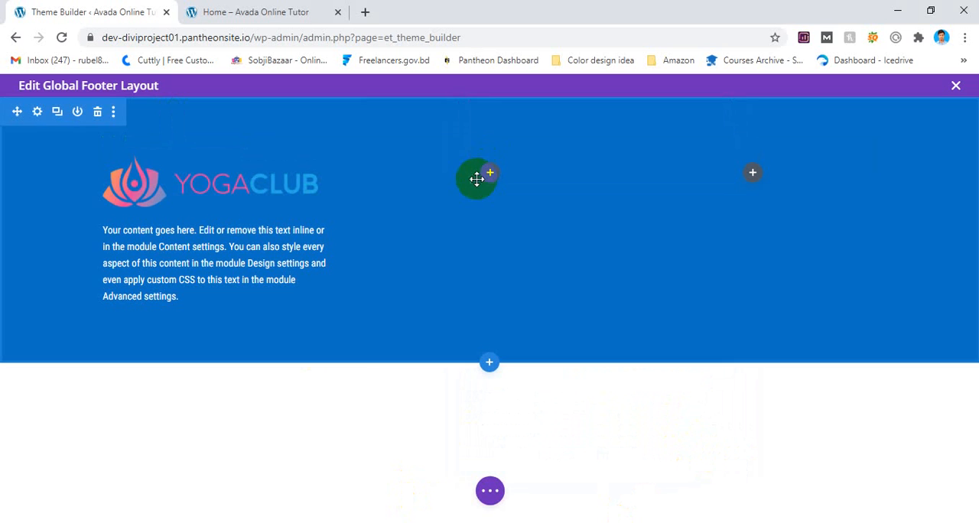
{"action": "left_click", "coordinate": [492, 173]}
{"action": "scroll", "coordinate": [454, 325], "scroll_direction": "down", "scroll_amount": 2}
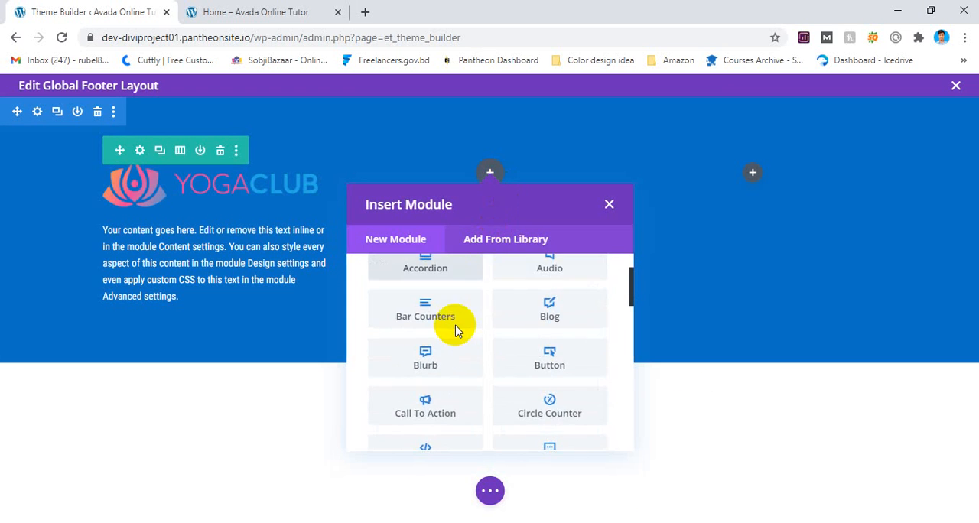
{"action": "scroll", "coordinate": [461, 340], "scroll_direction": "down", "scroll_amount": 2}
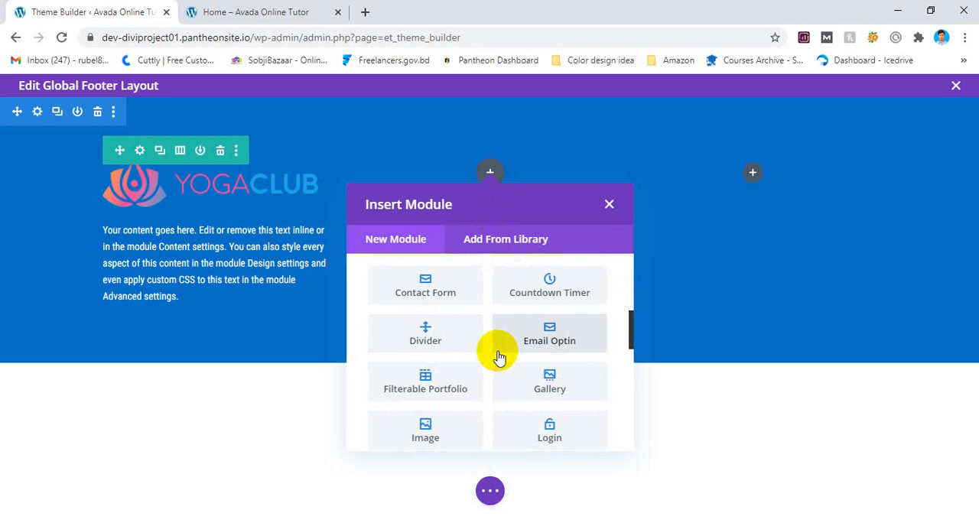
{"action": "scroll", "coordinate": [493, 356], "scroll_direction": "down", "scroll_amount": 2}
{"action": "left_click", "coordinate": [451, 315]}
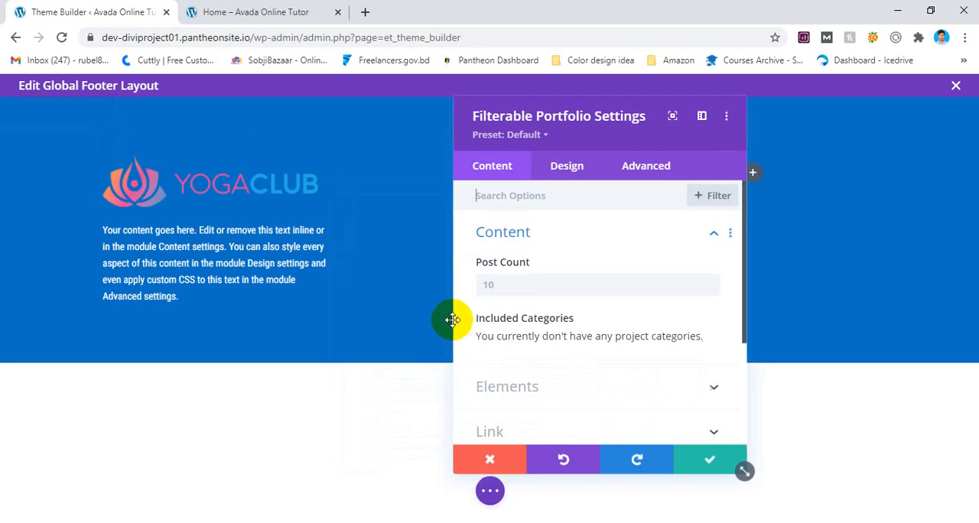
{"action": "left_click", "coordinate": [496, 454]}
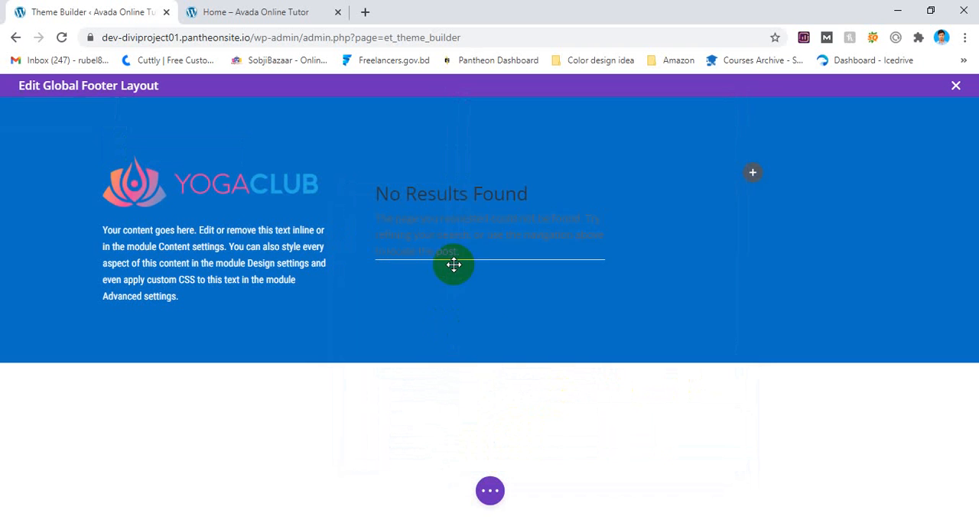
{"action": "left_click", "coordinate": [520, 195]}
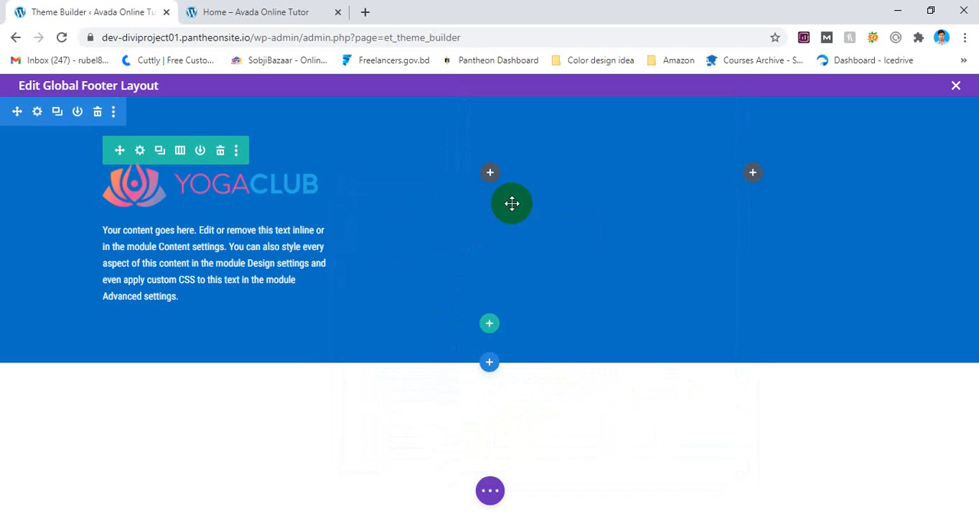
{"action": "left_click", "coordinate": [490, 175]}
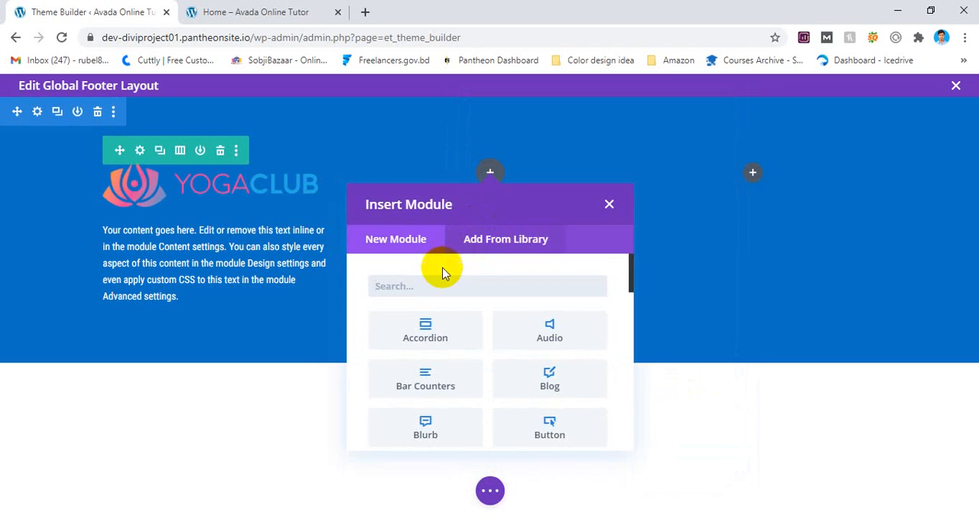
{"action": "scroll", "coordinate": [448, 354], "scroll_direction": "down", "scroll_amount": 5}
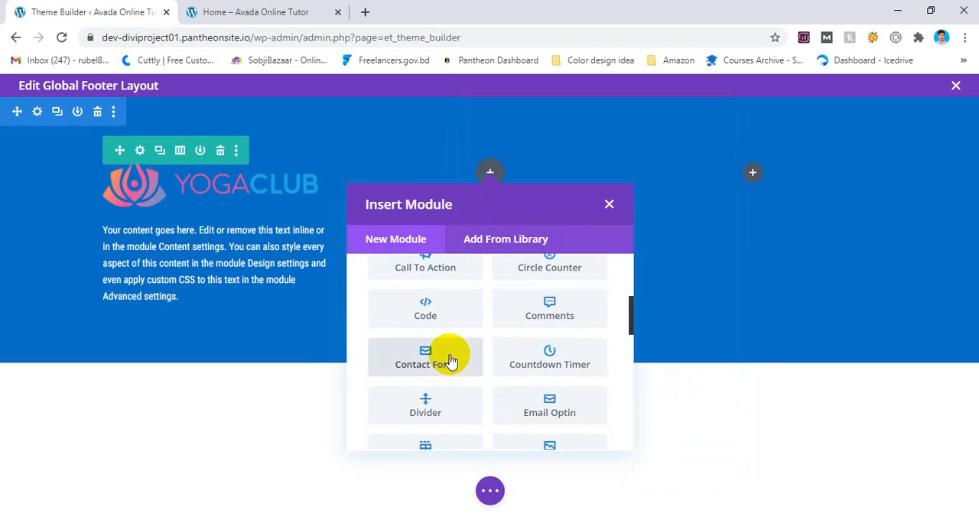
{"action": "scroll", "coordinate": [449, 356], "scroll_direction": "down", "scroll_amount": 3}
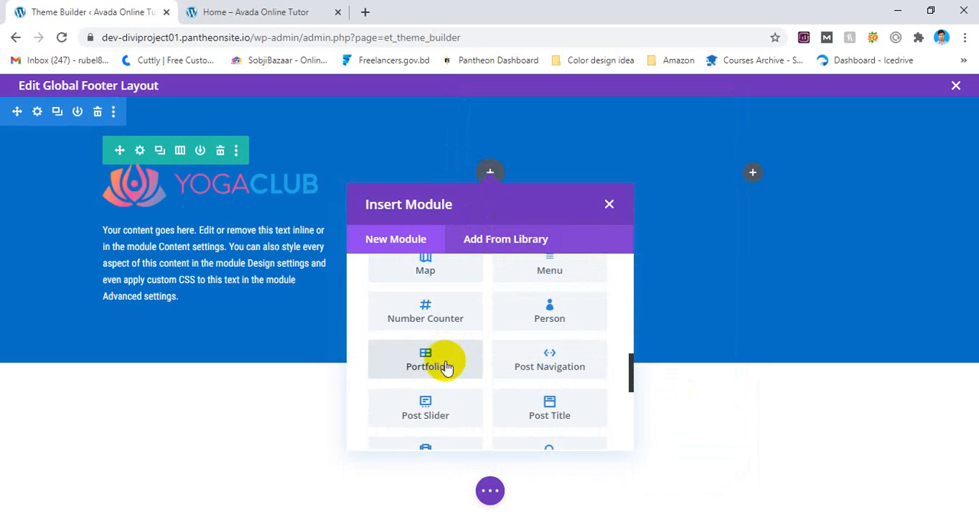
{"action": "left_click", "coordinate": [446, 367]}
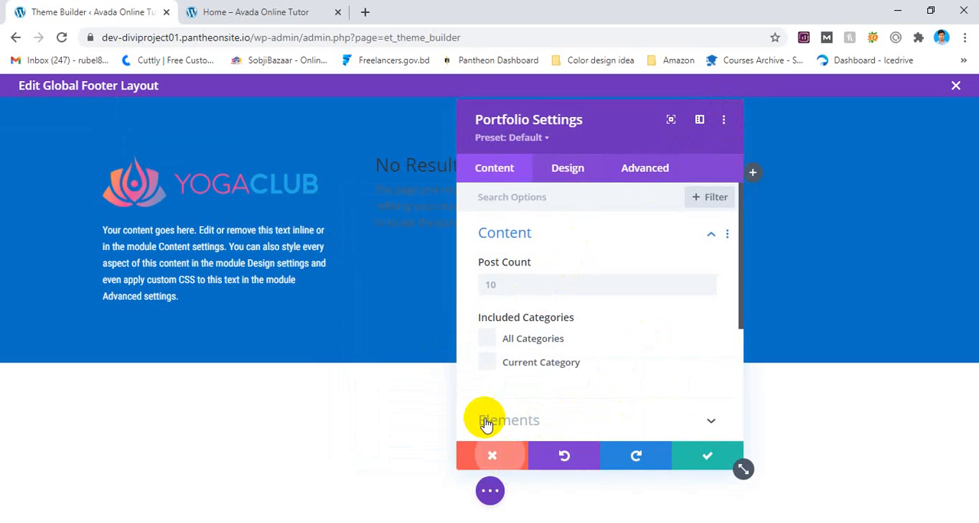
{"action": "left_click", "coordinate": [491, 453]}
{"action": "left_click", "coordinate": [521, 165]}
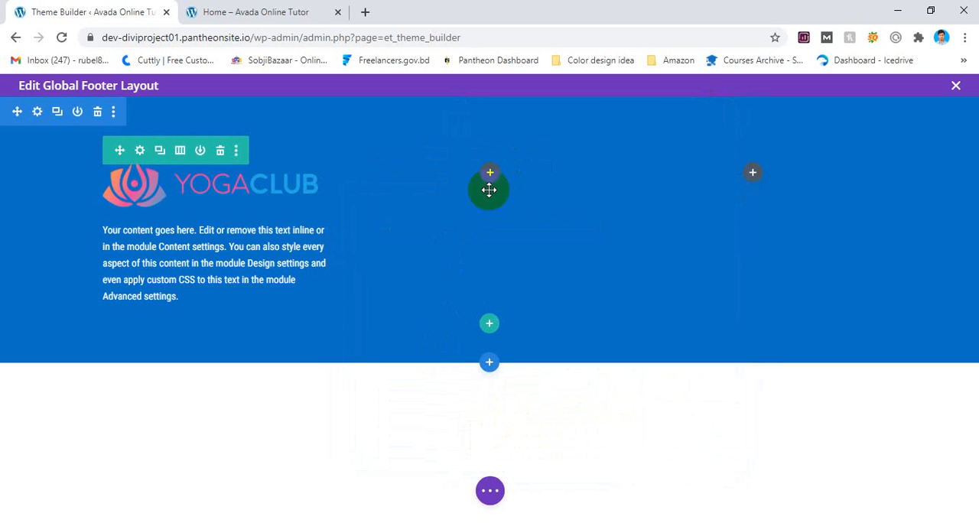
Search the modules for "gal" and insert a Gallery module in the footer row's second column.
{"action": "left_click", "coordinate": [489, 173]}
{"action": "scroll", "coordinate": [483, 309], "scroll_direction": "down", "scroll_amount": 3}
{"action": "scroll", "coordinate": [482, 313], "scroll_direction": "up", "scroll_amount": 5}
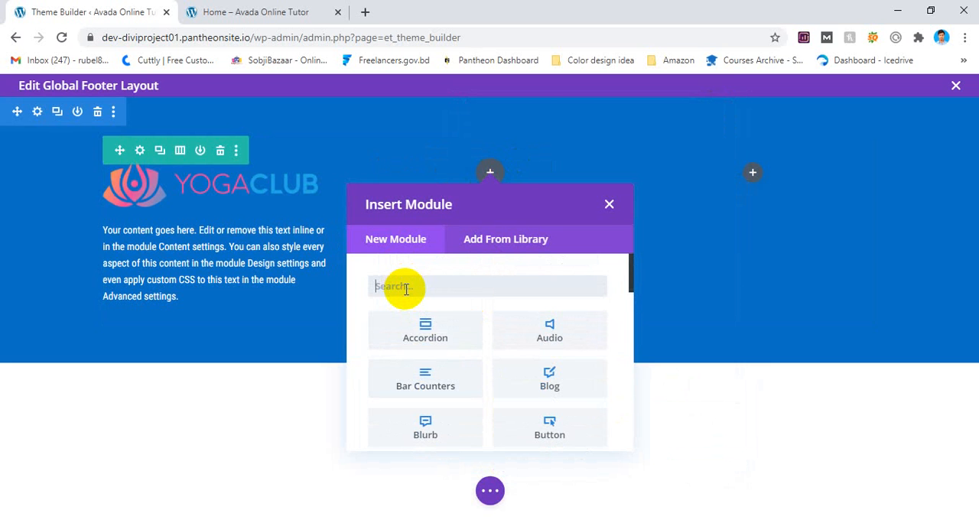
{"action": "type", "text": "gal"}
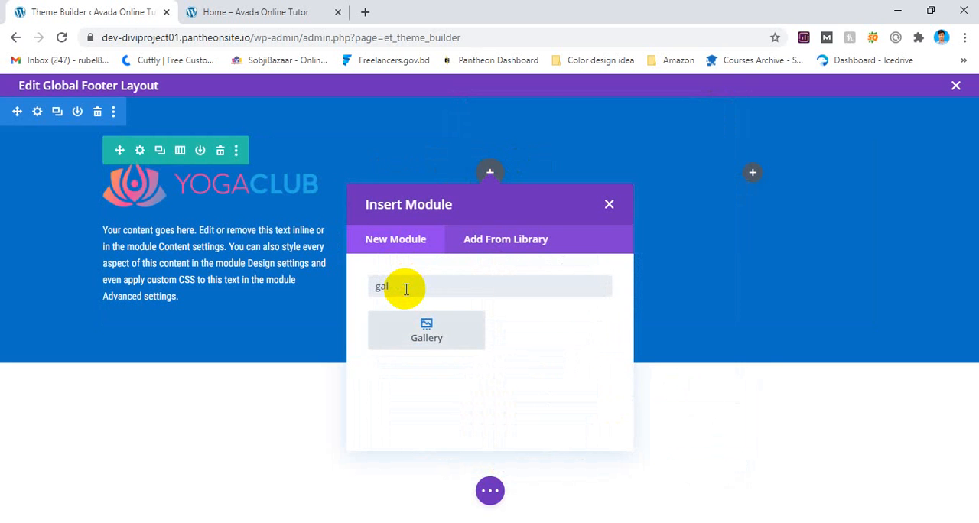
{"action": "left_click", "coordinate": [437, 334]}
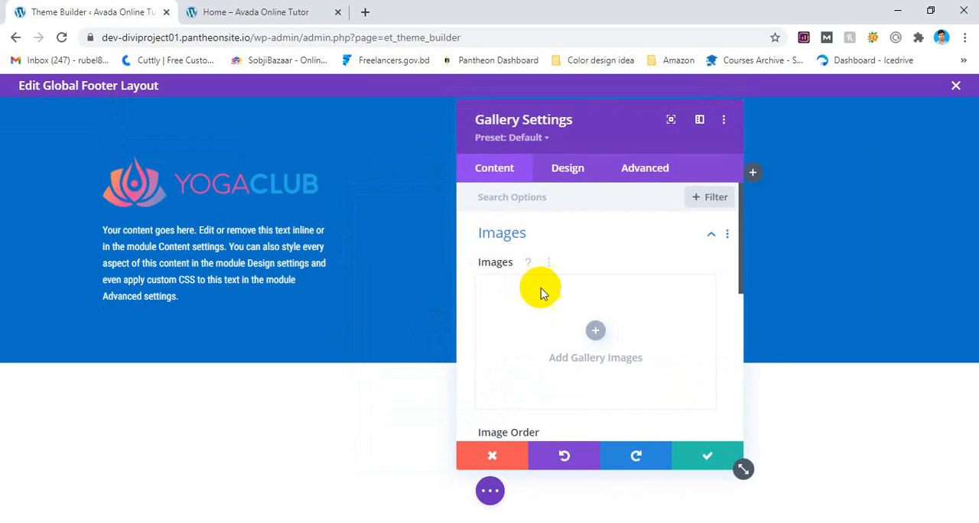
Add the INNER, Real Wave, wire and GABO logo images to the gallery and save the module settings.
{"action": "left_click", "coordinate": [596, 331]}
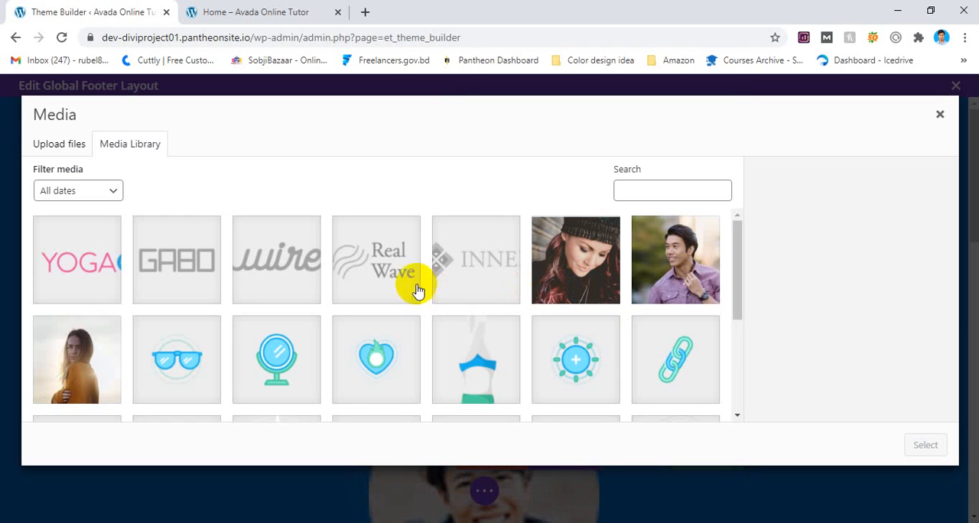
{"action": "left_click", "coordinate": [480, 284]}
{"action": "left_click", "coordinate": [404, 267]}
{"action": "left_click", "coordinate": [316, 267]}
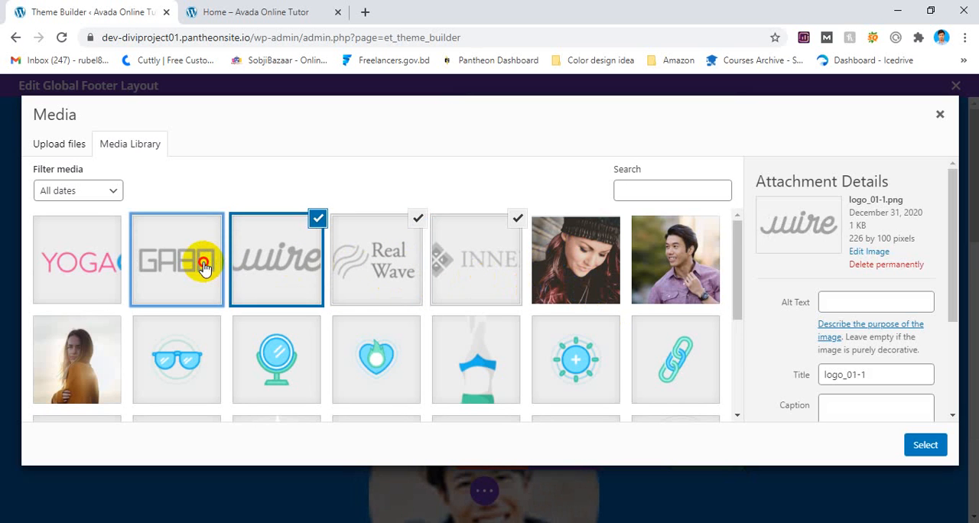
{"action": "left_click", "coordinate": [201, 267]}
{"action": "left_click", "coordinate": [922, 449]}
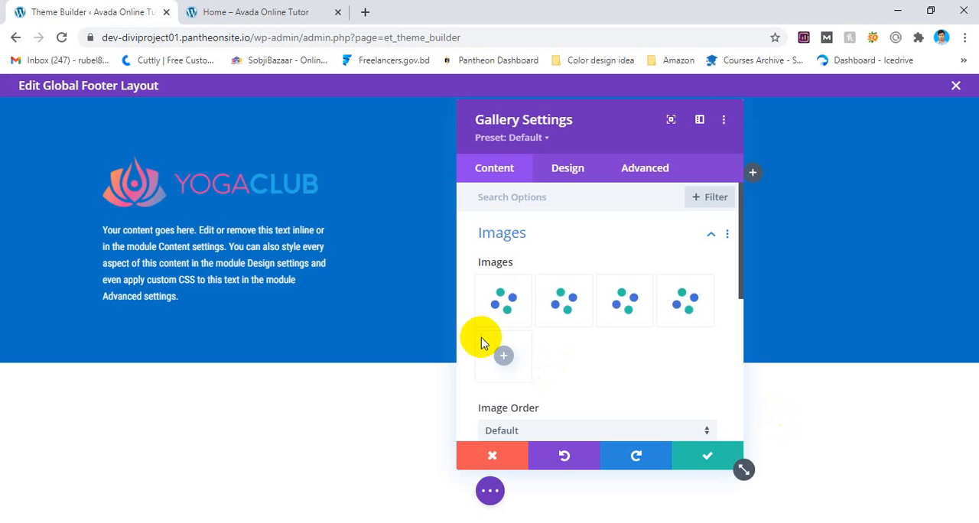
{"action": "left_click", "coordinate": [675, 455]}
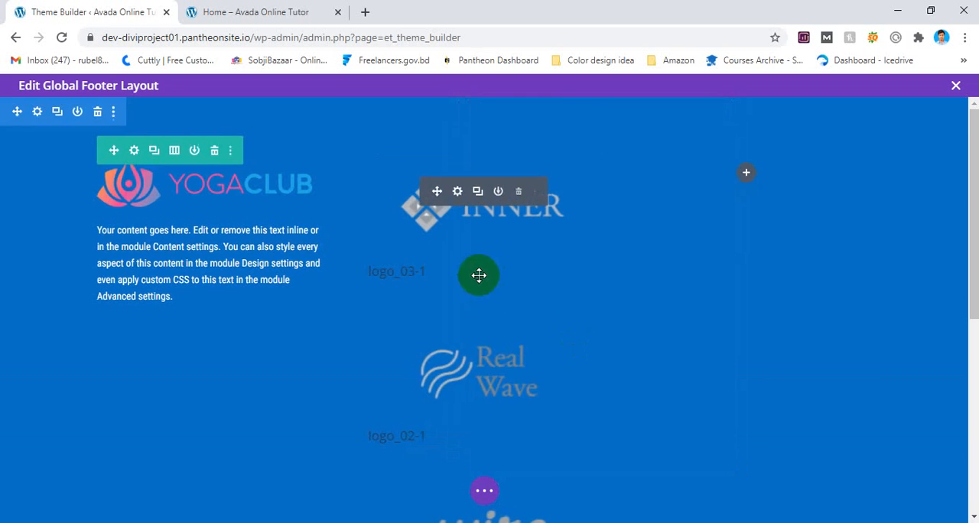
{"action": "scroll", "coordinate": [533, 336], "scroll_direction": "down", "scroll_amount": 4}
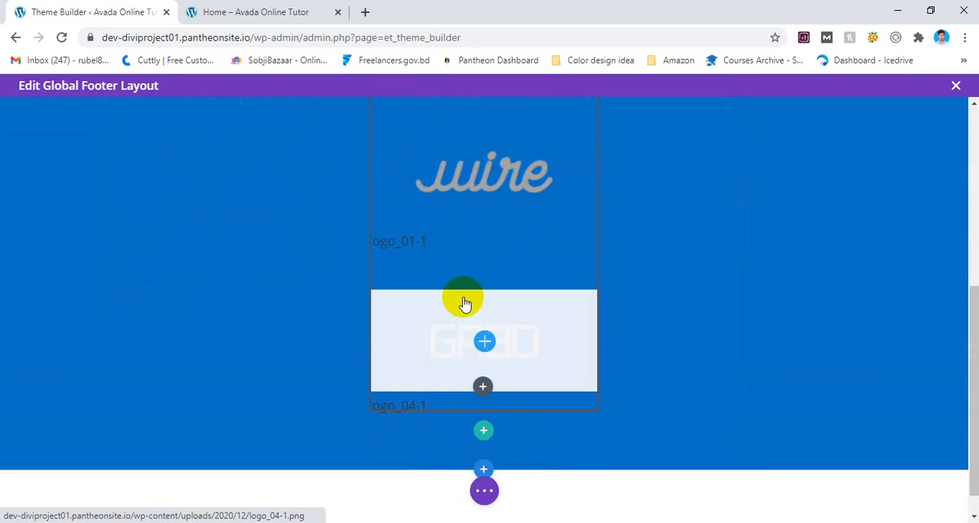
Set the image order of the second column's Gallery module to Random.
{"action": "scroll", "coordinate": [496, 348], "scroll_direction": "up", "scroll_amount": 5}
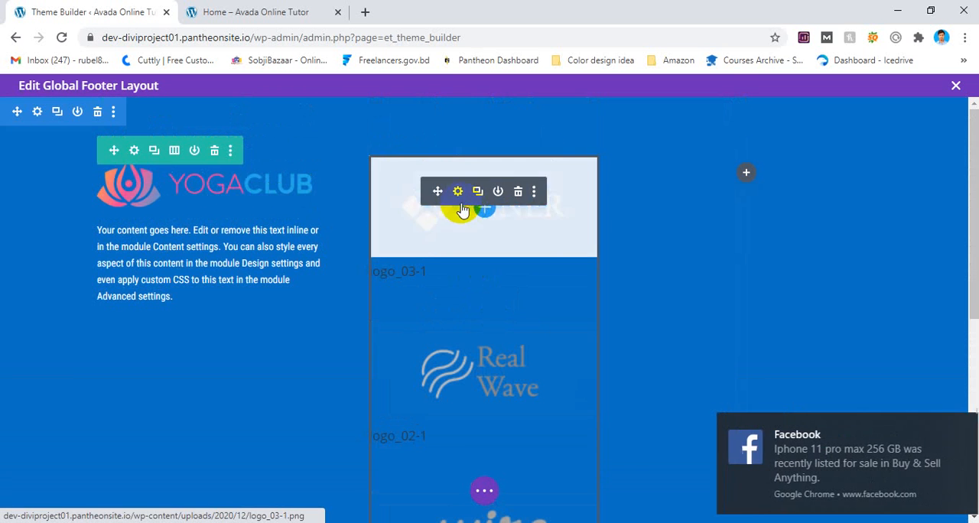
{"action": "left_click", "coordinate": [457, 191]}
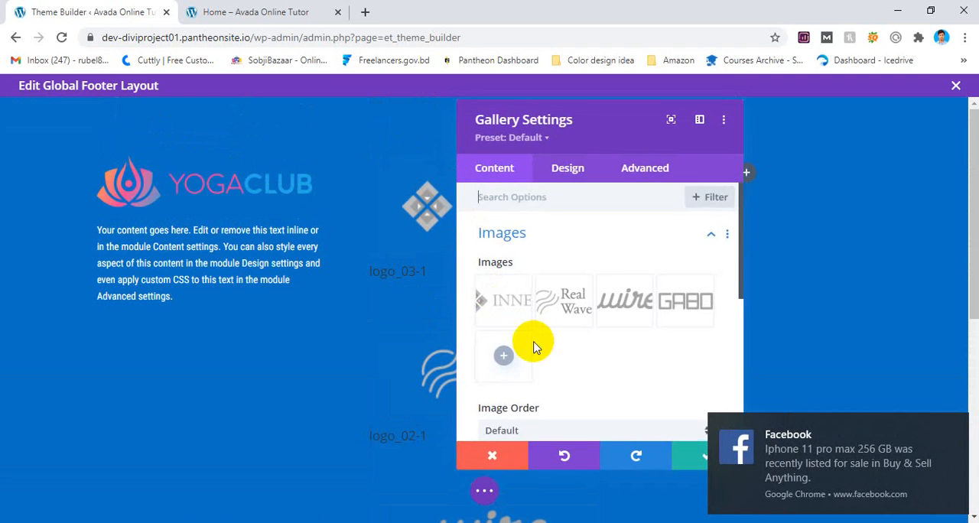
{"action": "scroll", "coordinate": [535, 348], "scroll_direction": "down", "scroll_amount": 1}
{"action": "left_click", "coordinate": [575, 361]}
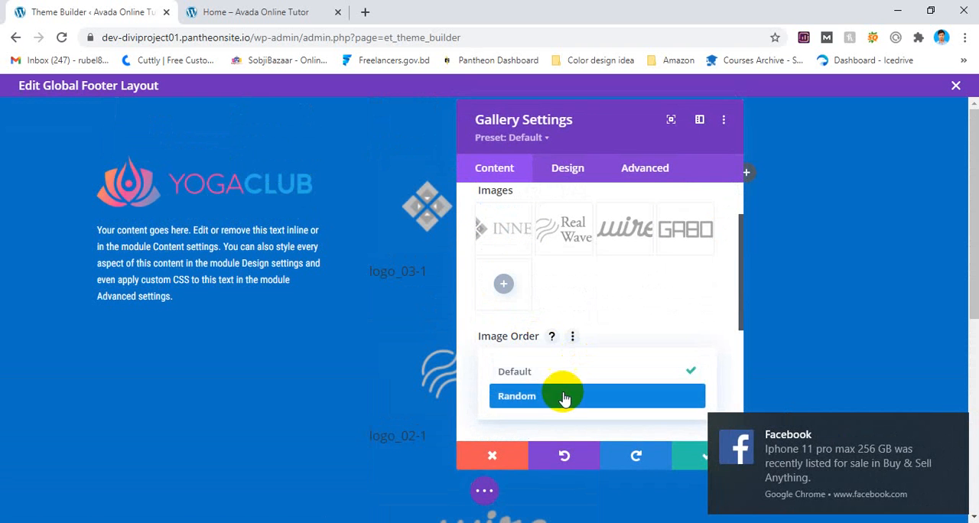
{"action": "left_click", "coordinate": [561, 396]}
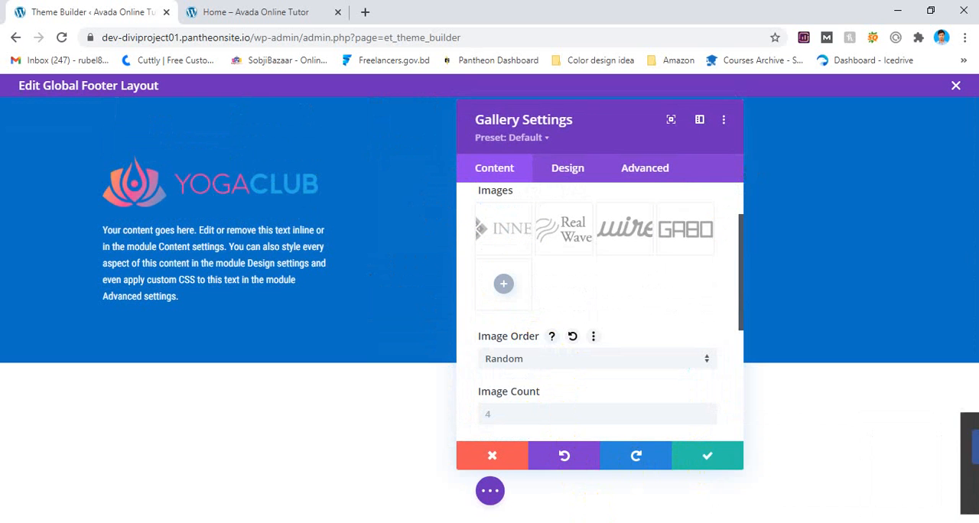
{"action": "scroll", "coordinate": [678, 398], "scroll_direction": "down", "scroll_amount": 2}
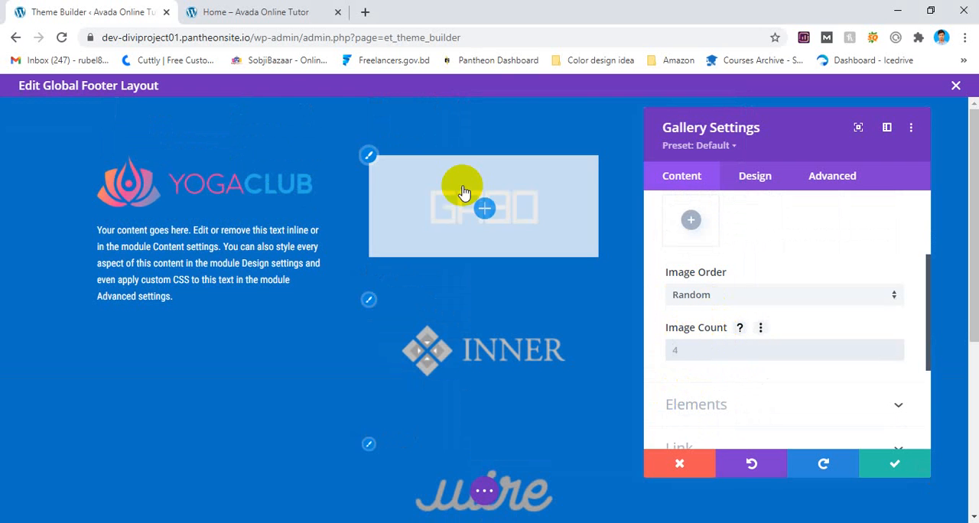
Set the gallery's image count to 5.
{"action": "scroll", "coordinate": [470, 260], "scroll_direction": "down", "scroll_amount": 3}
{"action": "scroll", "coordinate": [473, 320], "scroll_direction": "down", "scroll_amount": 1}
{"action": "scroll", "coordinate": [503, 214], "scroll_direction": "up", "scroll_amount": 4}
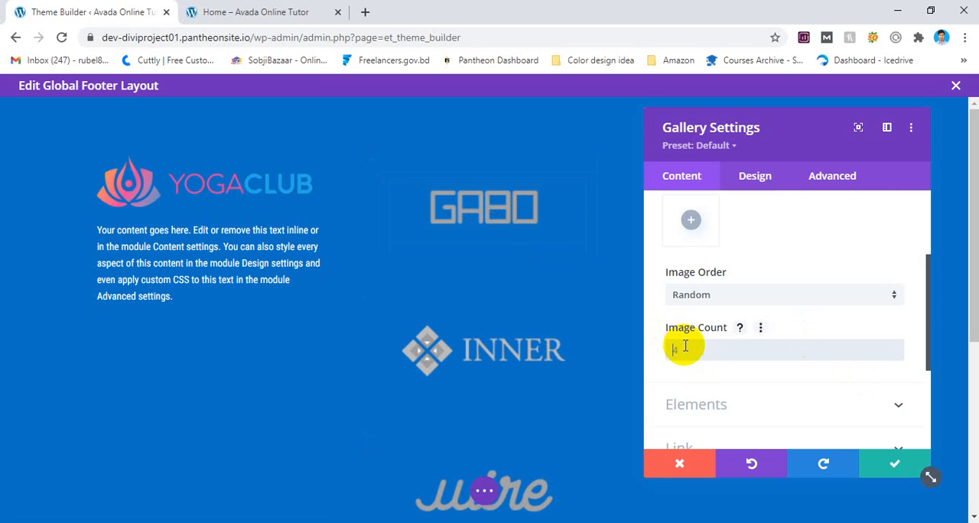
{"action": "type", "text": "5"}
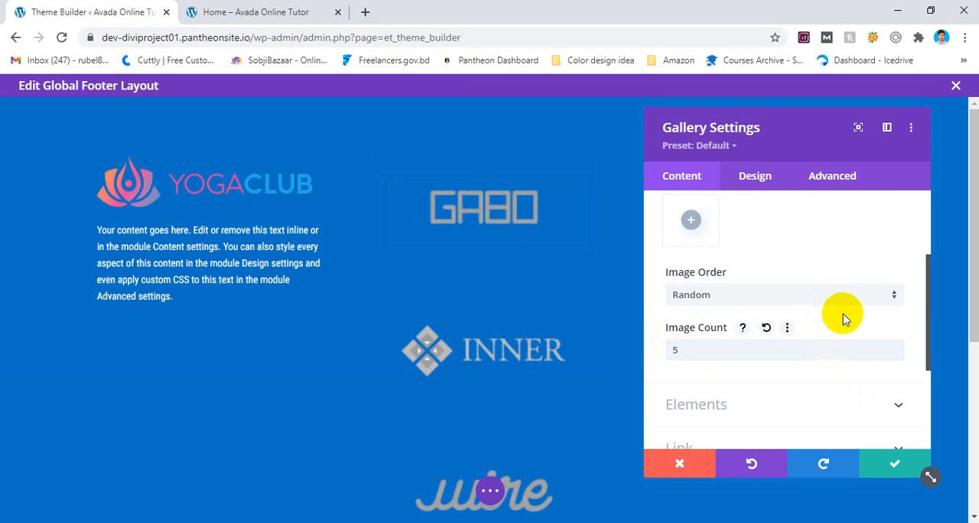
{"action": "scroll", "coordinate": [727, 350], "scroll_direction": "down", "scroll_amount": 1}
{"action": "left_click_drag", "start_coordinate": [618, 271], "coordinate": [467, 344]}
{"action": "scroll", "coordinate": [468, 342], "scroll_direction": "up", "scroll_amount": 1}
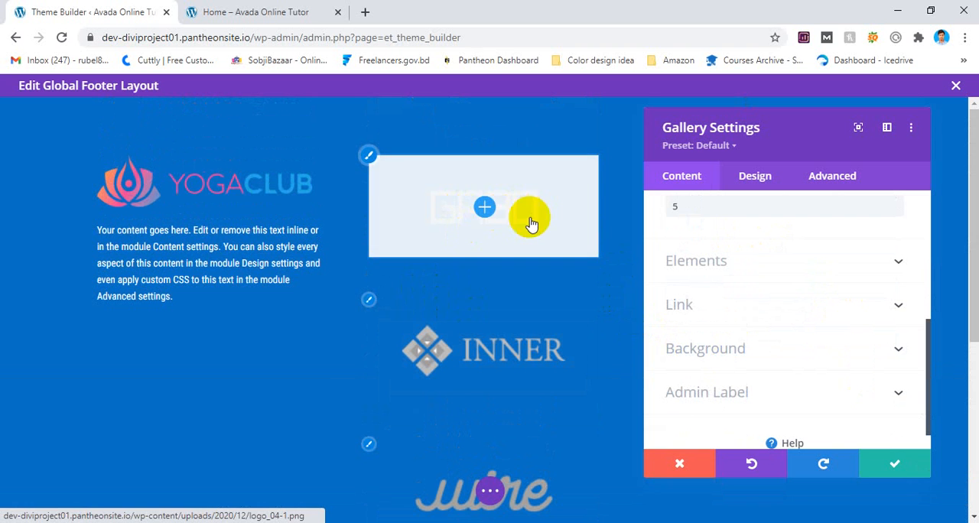
{"action": "scroll", "coordinate": [688, 237], "scroll_direction": "up", "scroll_amount": 2}
{"action": "scroll", "coordinate": [700, 241], "scroll_direction": "up", "scroll_amount": 3}
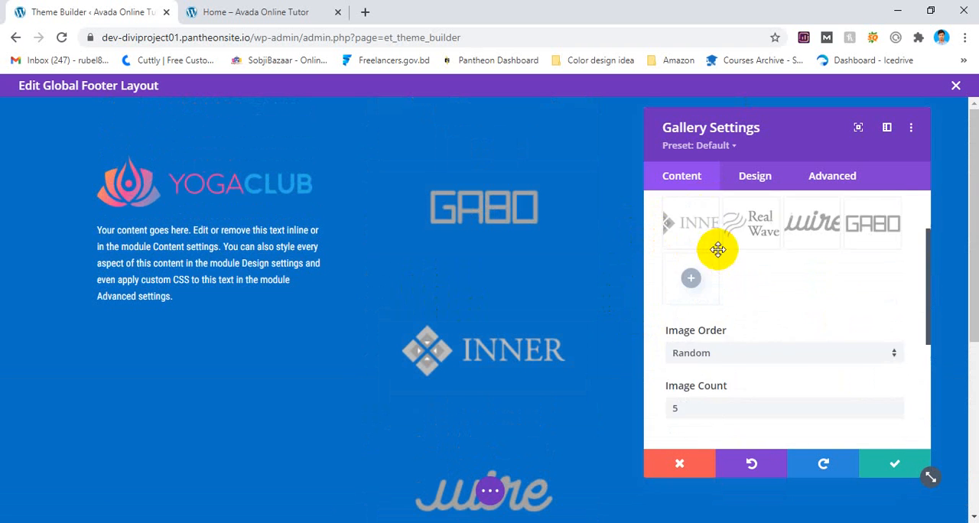
{"action": "left_click", "coordinate": [730, 253]}
Change the gallery layout to Slider and advance the preview to the next slide.
{"action": "left_click", "coordinate": [755, 175]}
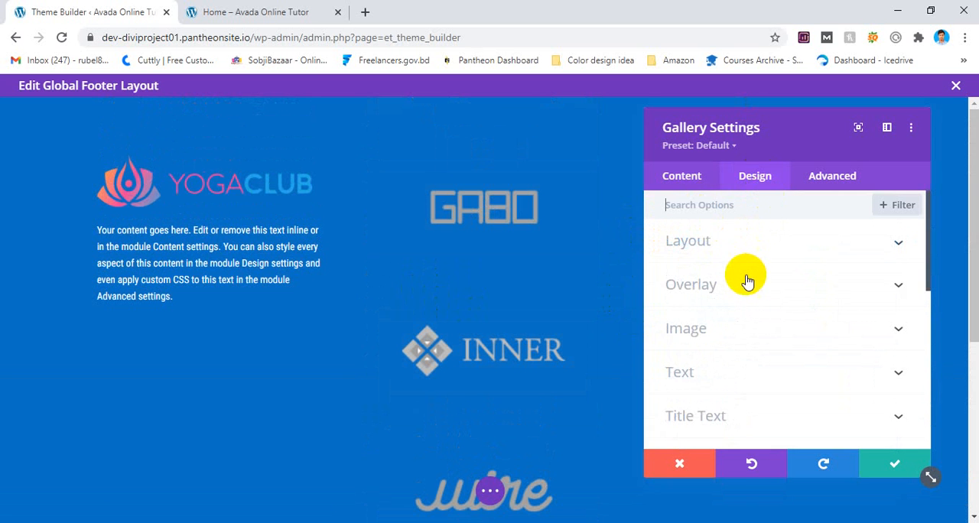
{"action": "left_click", "coordinate": [732, 246]}
{"action": "left_click", "coordinate": [722, 298]}
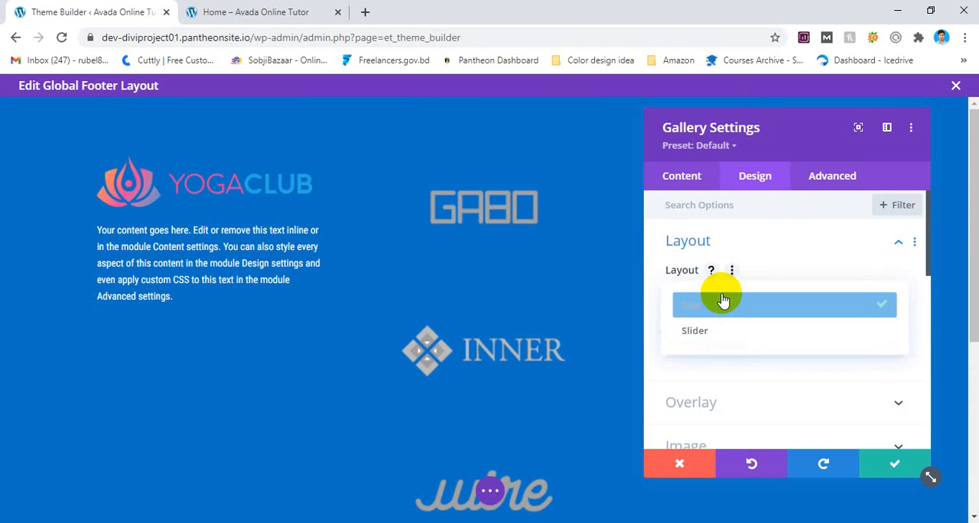
{"action": "left_click", "coordinate": [717, 331]}
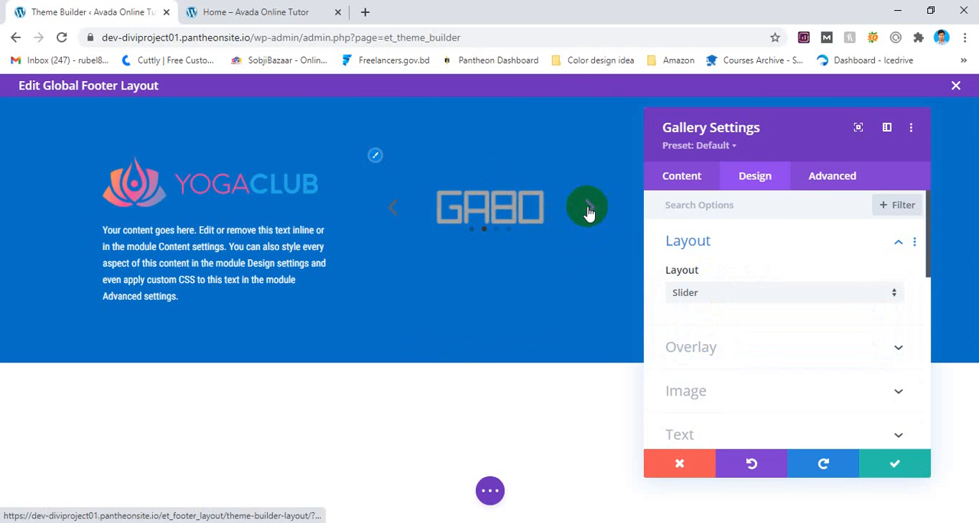
{"action": "left_click", "coordinate": [588, 208]}
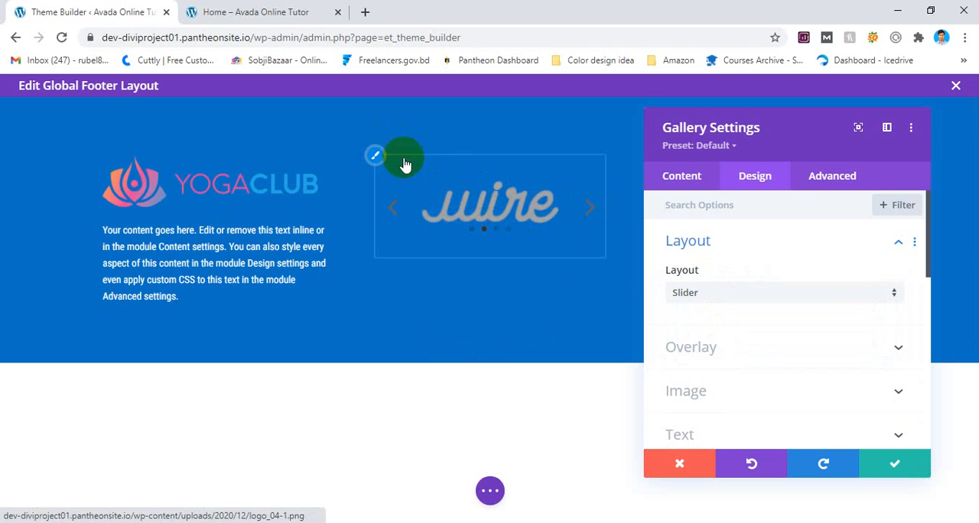
Examine the gallery's overlay, text, image, link and layout options for slider-related settings.
{"action": "left_click", "coordinate": [705, 350]}
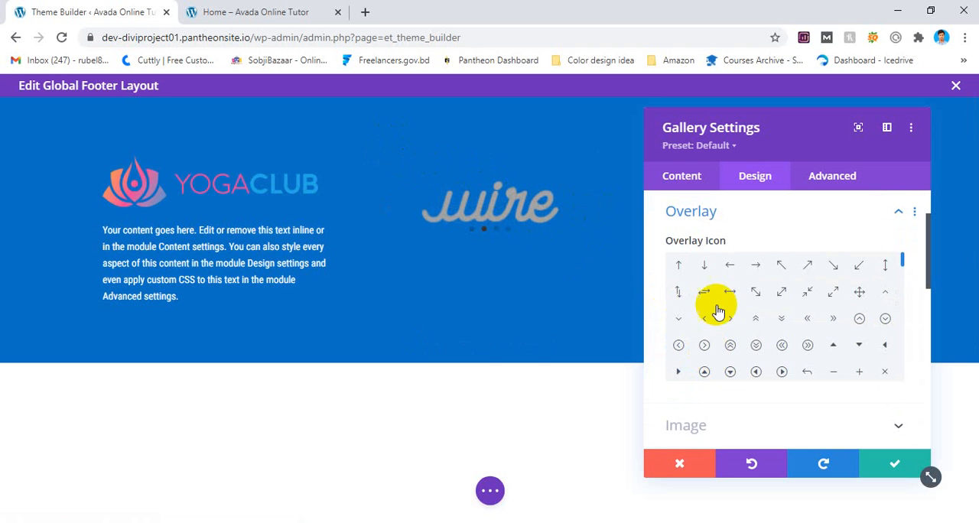
{"action": "scroll", "coordinate": [708, 278], "scroll_direction": "up", "scroll_amount": 1}
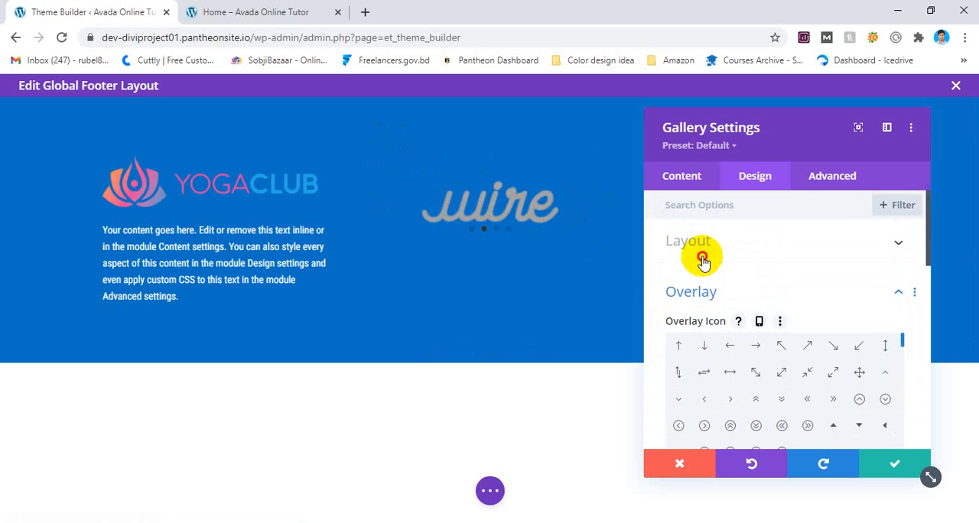
{"action": "left_click", "coordinate": [703, 261]}
{"action": "scroll", "coordinate": [705, 290], "scroll_direction": "down", "scroll_amount": 1}
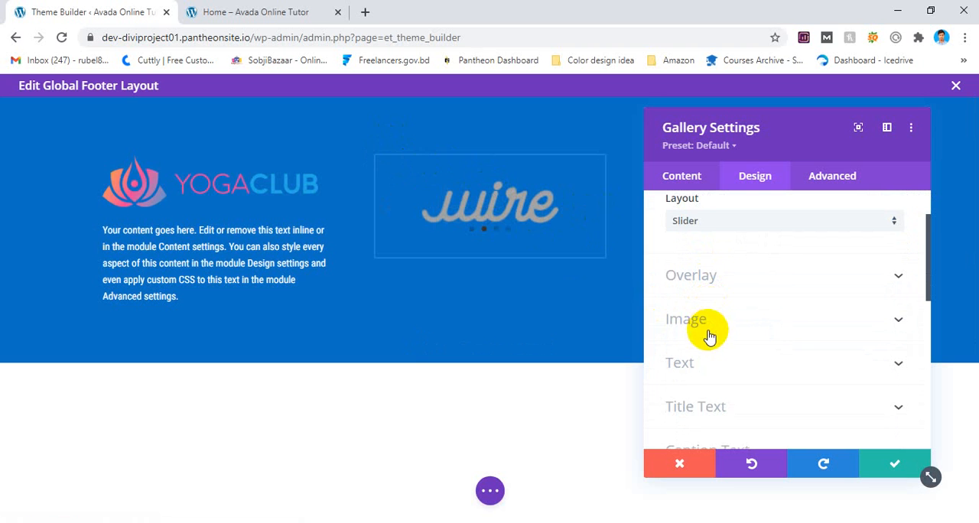
{"action": "left_click", "coordinate": [700, 371]}
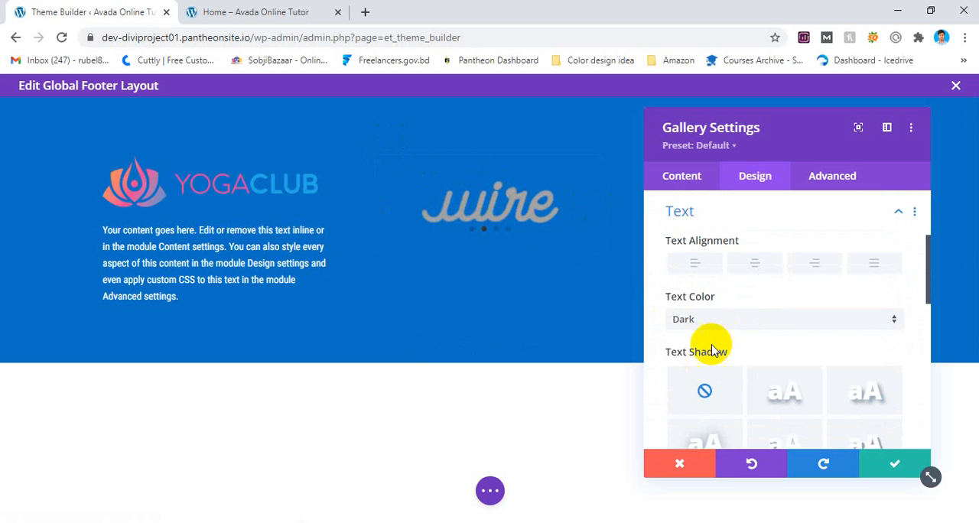
{"action": "left_click", "coordinate": [711, 320]}
{"action": "left_click", "coordinate": [711, 355]}
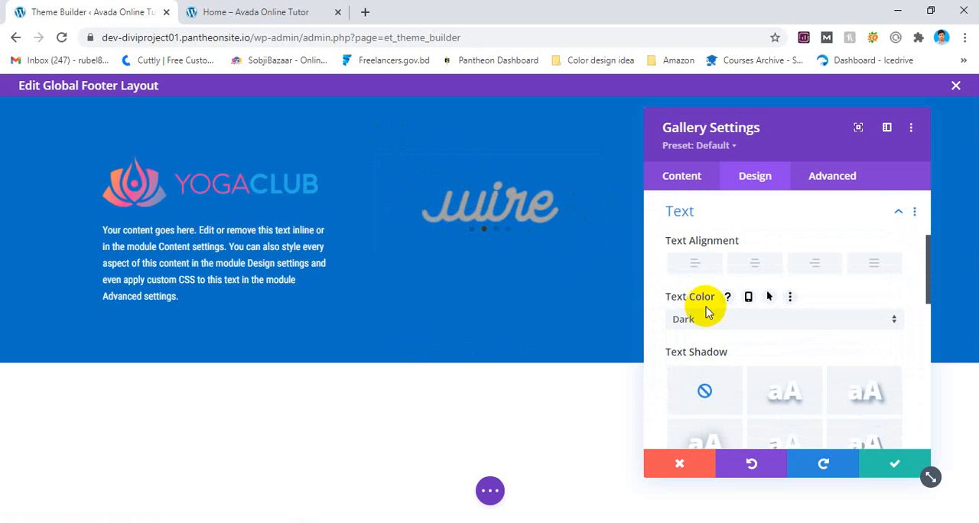
{"action": "left_click", "coordinate": [691, 183]}
{"action": "left_click", "coordinate": [705, 244]}
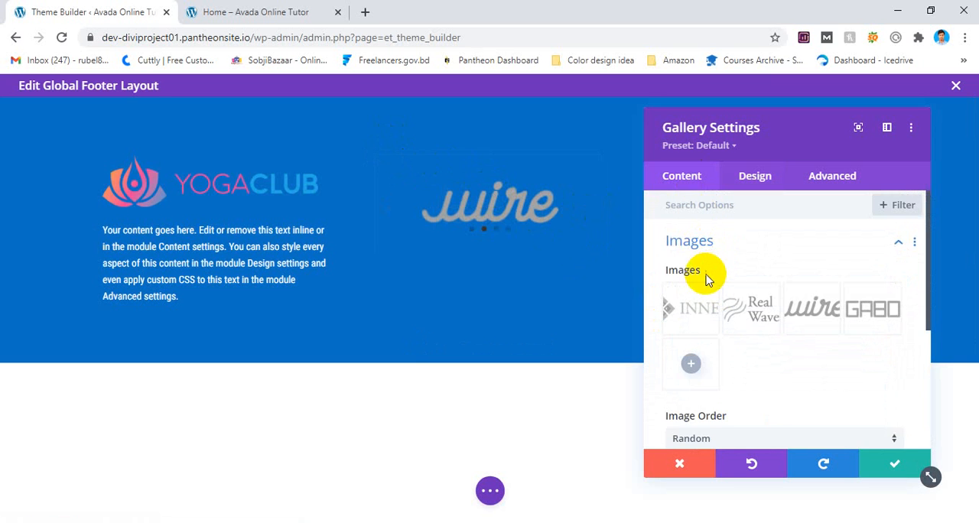
{"action": "scroll", "coordinate": [700, 267], "scroll_direction": "down", "scroll_amount": 3}
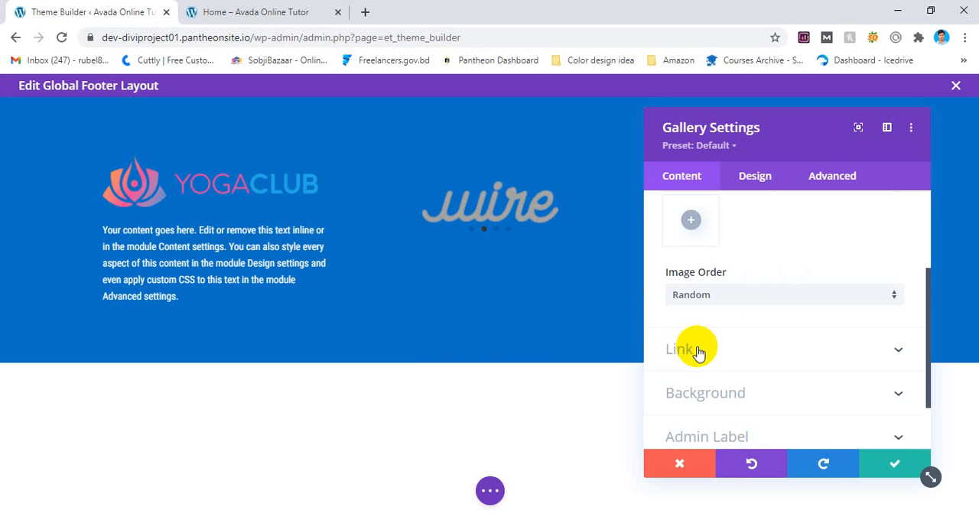
{"action": "scroll", "coordinate": [696, 306], "scroll_direction": "up", "scroll_amount": 3}
{"action": "left_click", "coordinate": [688, 242]}
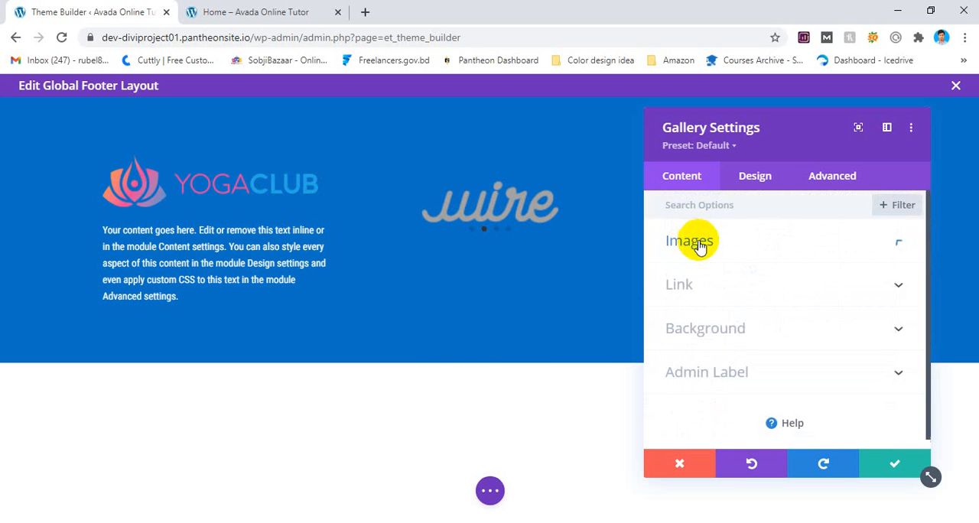
{"action": "left_click", "coordinate": [698, 286]}
{"action": "scroll", "coordinate": [738, 302], "scroll_direction": "down", "scroll_amount": 3}
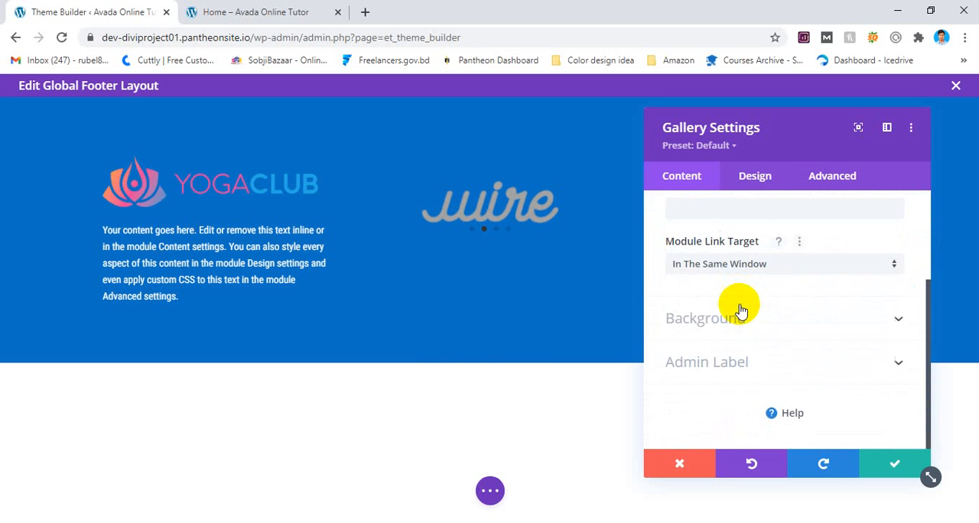
{"action": "left_click", "coordinate": [754, 176]}
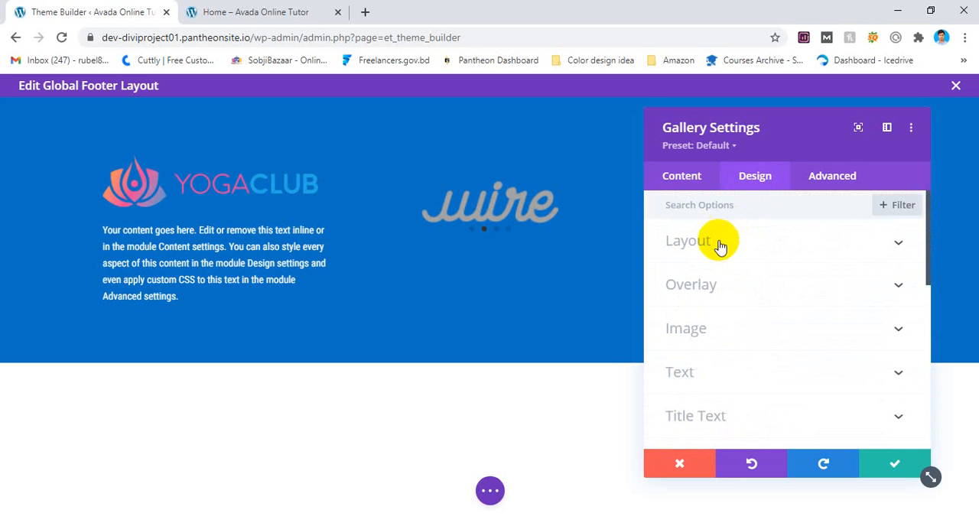
{"action": "left_click", "coordinate": [703, 241]}
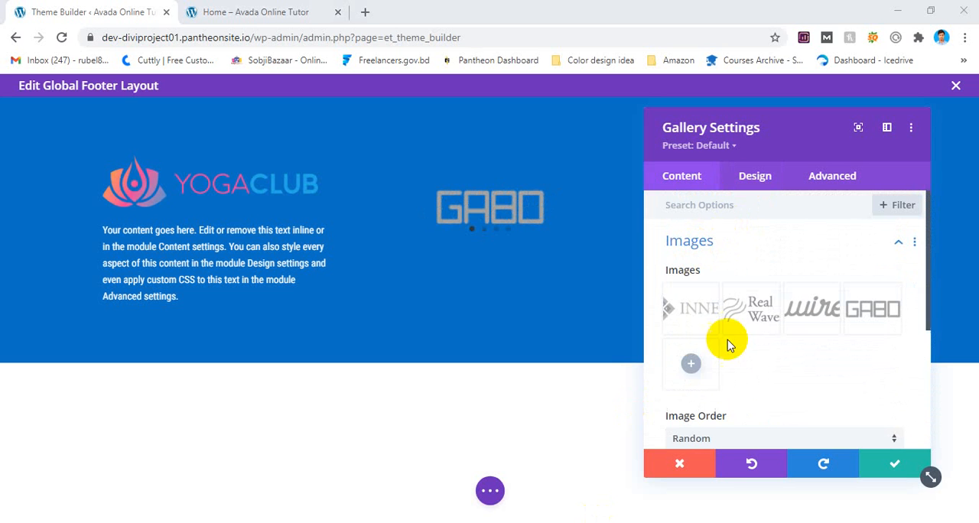
Add the photo of the woman in the dark knit hat from the media library to the gallery.
{"action": "left_click", "coordinate": [691, 364]}
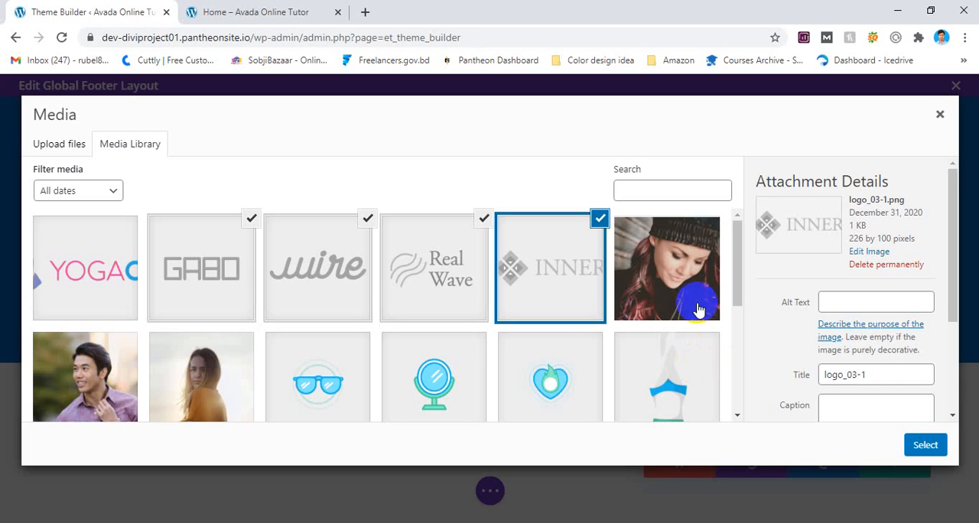
{"action": "left_click", "coordinate": [697, 309]}
{"action": "left_click", "coordinate": [924, 448]}
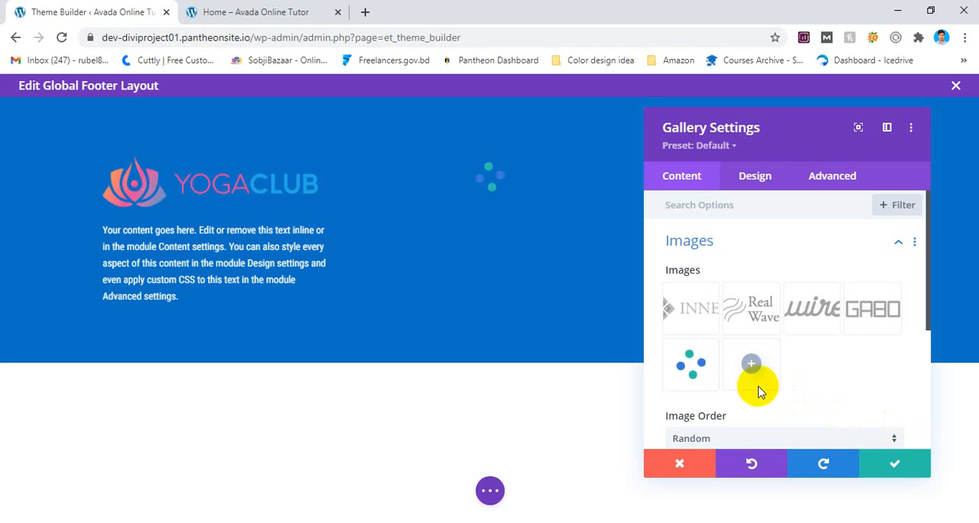
{"action": "left_click", "coordinate": [591, 207]}
Center the gallery's caption text.
{"action": "left_click", "coordinate": [755, 176]}
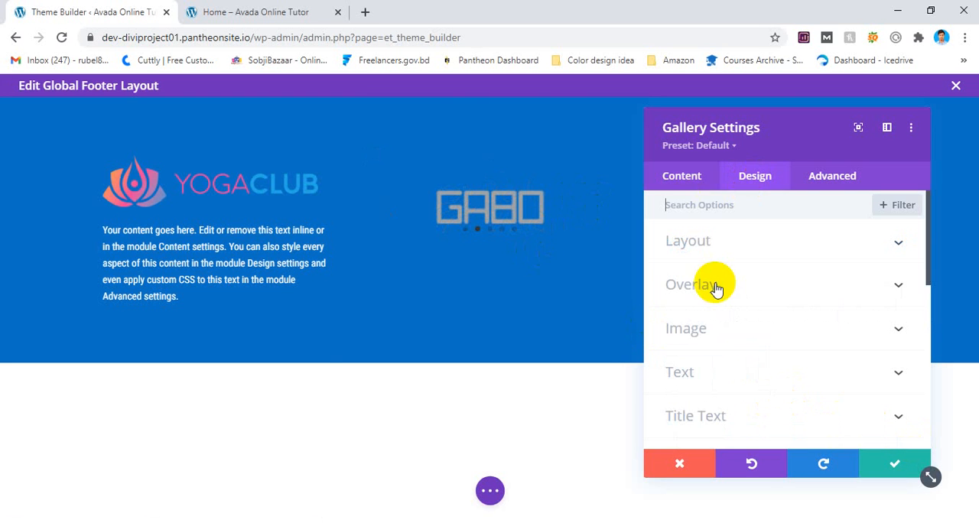
{"action": "scroll", "coordinate": [715, 305], "scroll_direction": "down", "scroll_amount": 3}
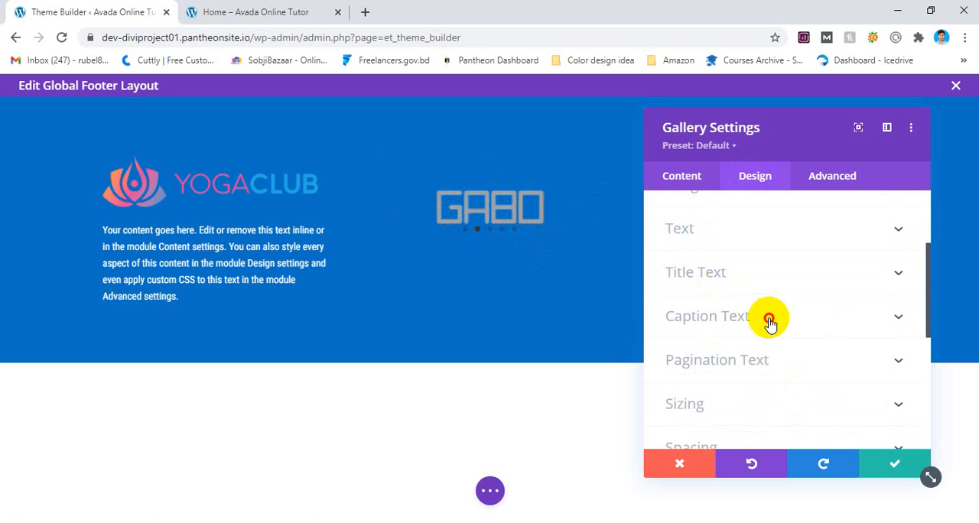
{"action": "left_click", "coordinate": [768, 320]}
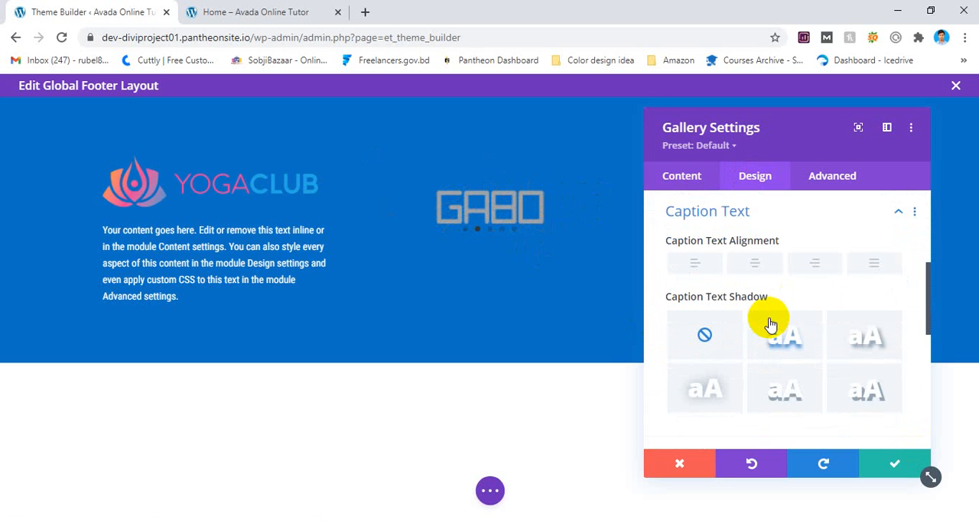
{"action": "left_click", "coordinate": [755, 264]}
{"action": "scroll", "coordinate": [727, 268], "scroll_direction": "up", "scroll_amount": 2}
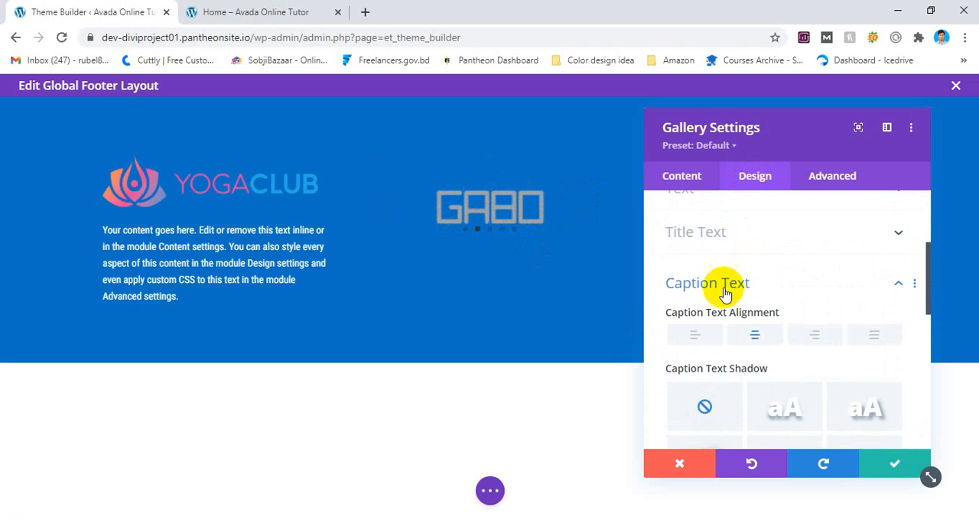
{"action": "scroll", "coordinate": [721, 285], "scroll_direction": "down", "scroll_amount": 2}
{"action": "scroll", "coordinate": [723, 285], "scroll_direction": "up", "scroll_amount": 2}
Look over the gallery's title text options and set the pagination text color to white (#FFFFFF).
{"action": "left_click", "coordinate": [729, 232]}
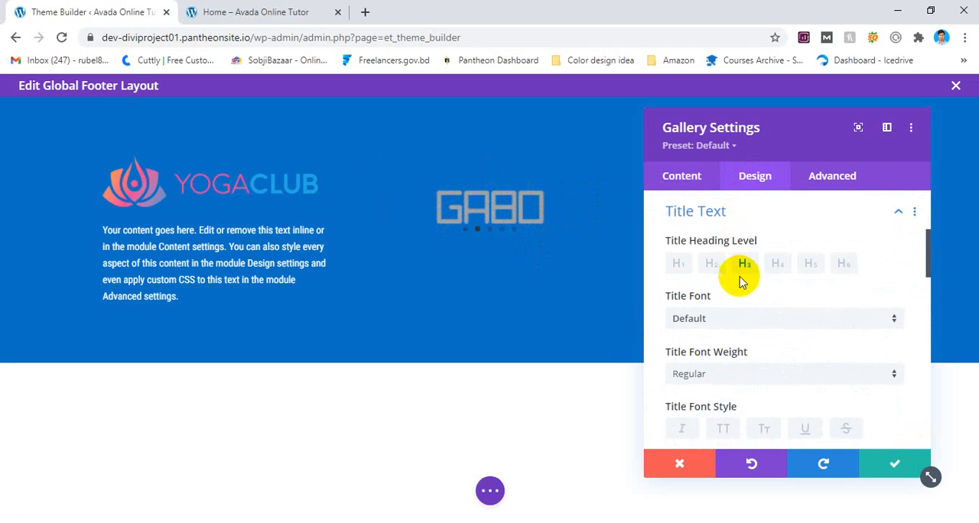
{"action": "left_click", "coordinate": [696, 218]}
{"action": "scroll", "coordinate": [722, 250], "scroll_direction": "up", "scroll_amount": 3}
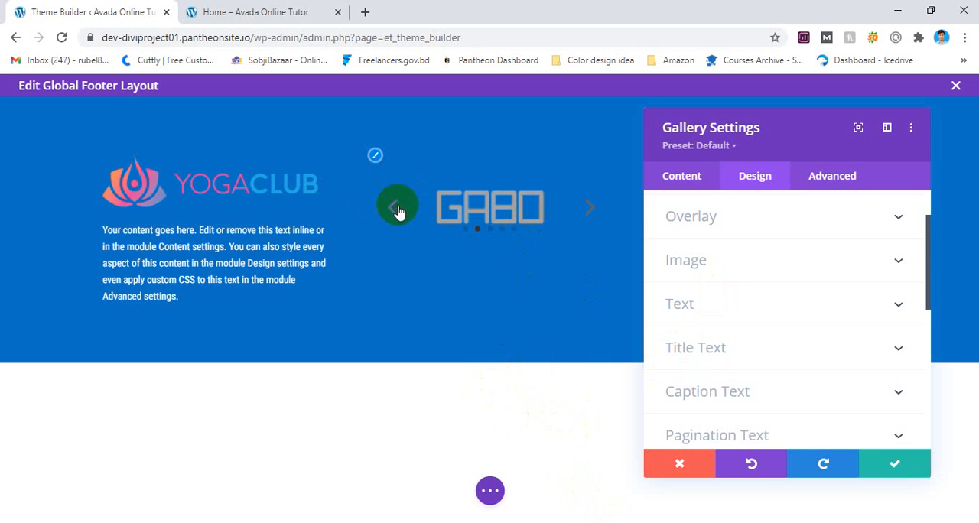
{"action": "scroll", "coordinate": [760, 387], "scroll_direction": "down", "scroll_amount": 2}
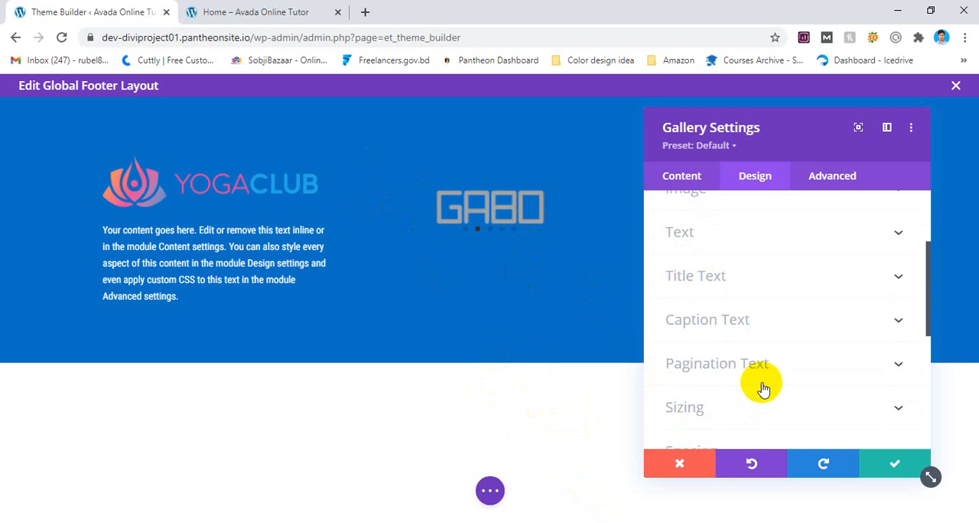
{"action": "left_click", "coordinate": [754, 378]}
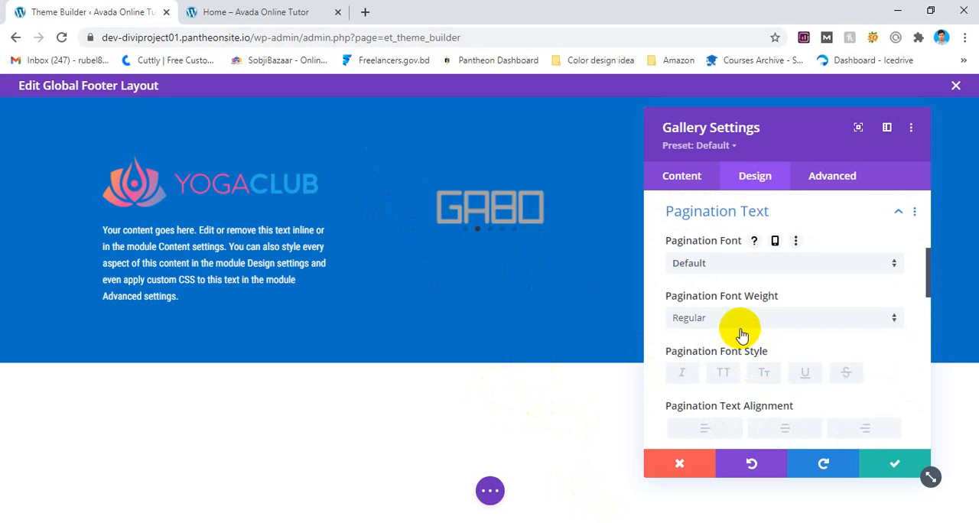
{"action": "scroll", "coordinate": [740, 335], "scroll_direction": "down", "scroll_amount": 4}
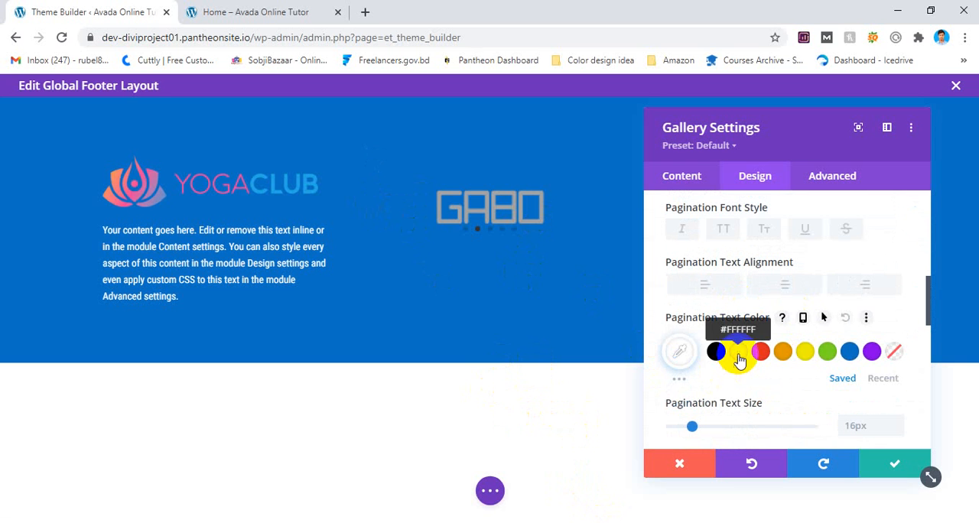
{"action": "left_click", "coordinate": [738, 358]}
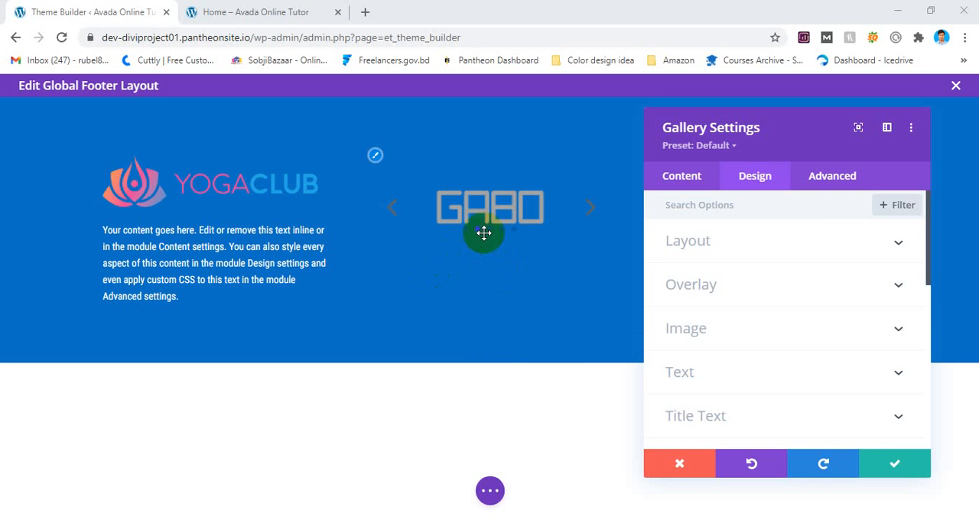
Review the gallery's remaining design options and save the gallery module settings.
{"action": "scroll", "coordinate": [739, 328], "scroll_direction": "down", "scroll_amount": 3}
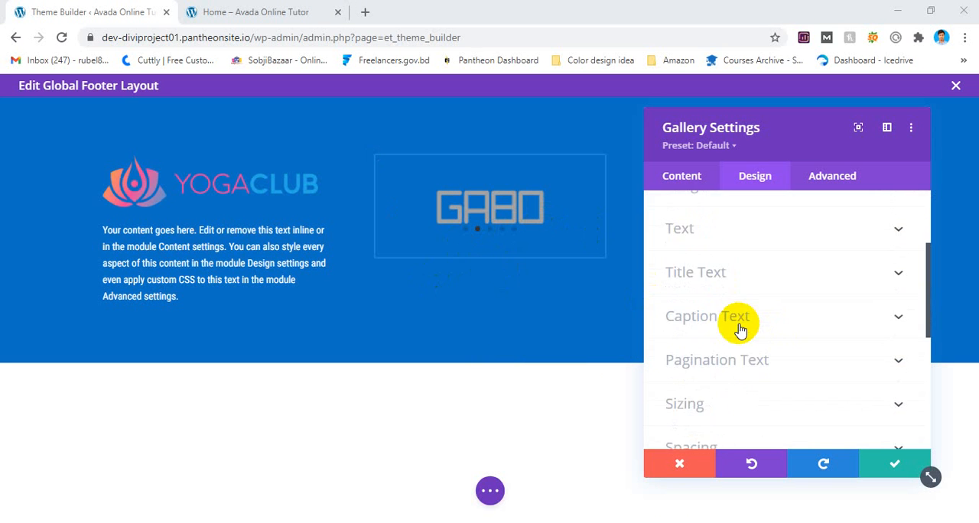
{"action": "scroll", "coordinate": [739, 328], "scroll_direction": "down", "scroll_amount": 5}
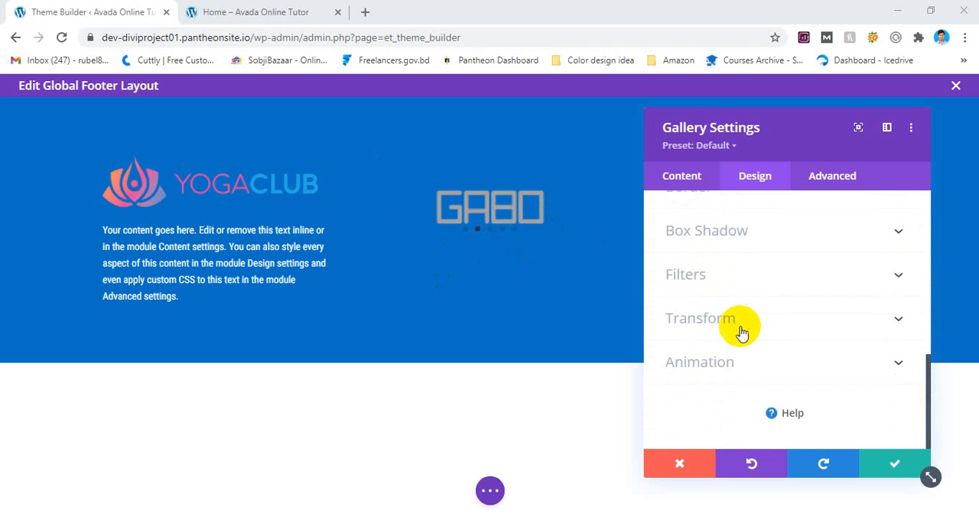
{"action": "scroll", "coordinate": [740, 328], "scroll_direction": "up", "scroll_amount": 8}
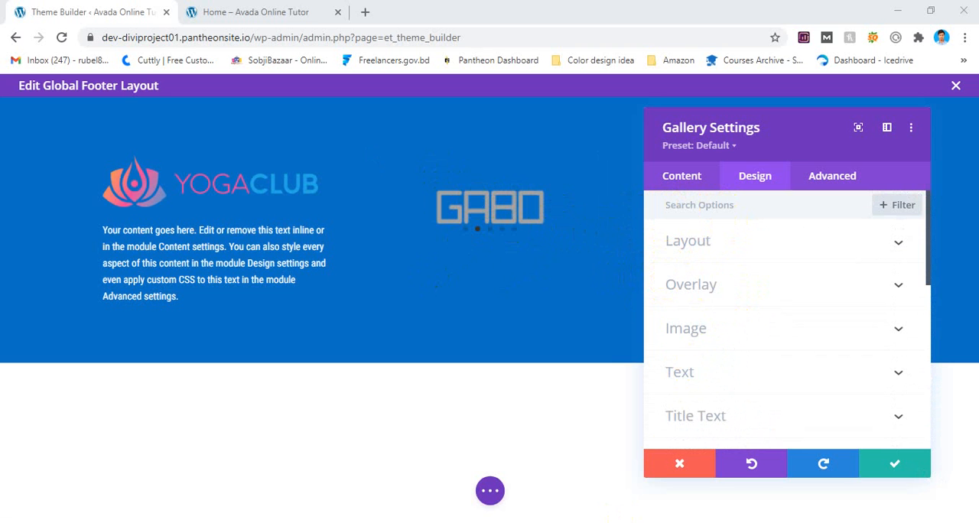
{"action": "left_click", "coordinate": [896, 475]}
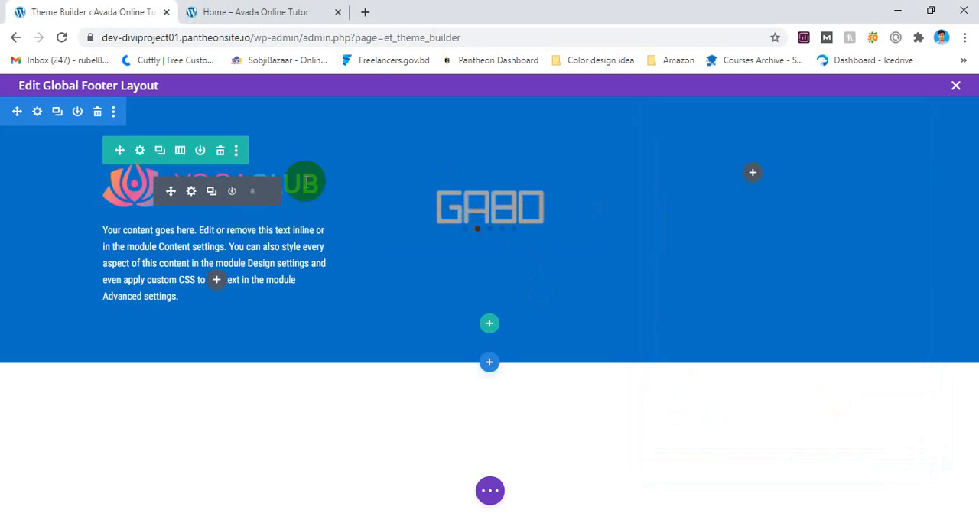
Insert a Text module below the gallery and replace its placeholder content with "Our Partner".
{"action": "left_click", "coordinate": [491, 232]}
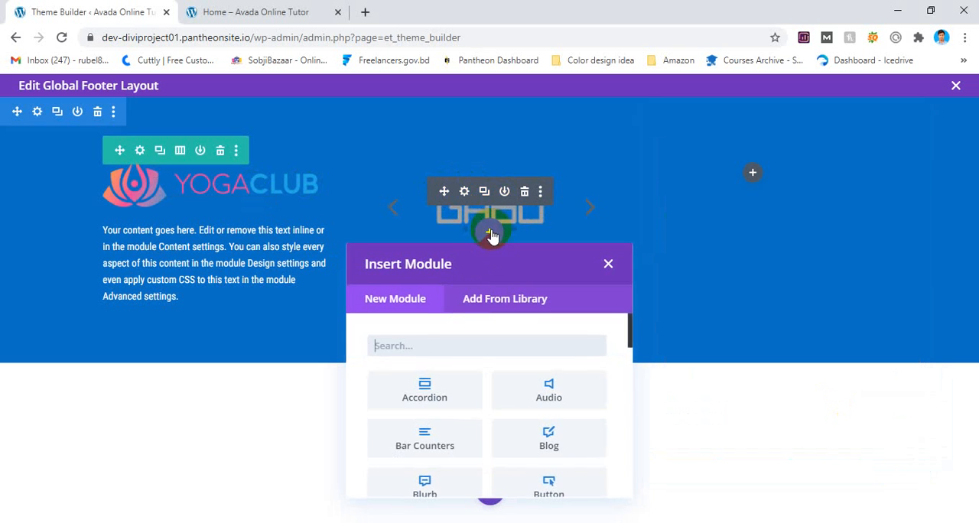
{"action": "type", "text": "text"}
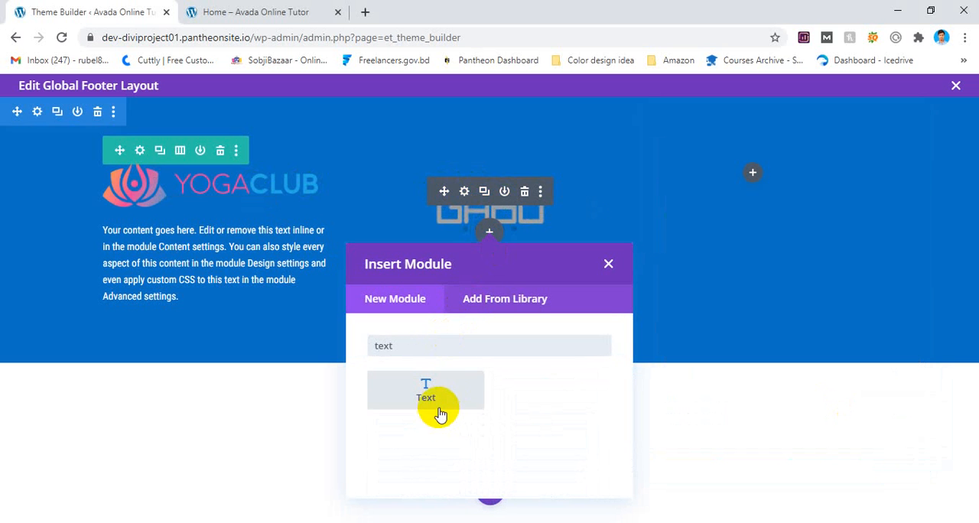
{"action": "left_click", "coordinate": [440, 414]}
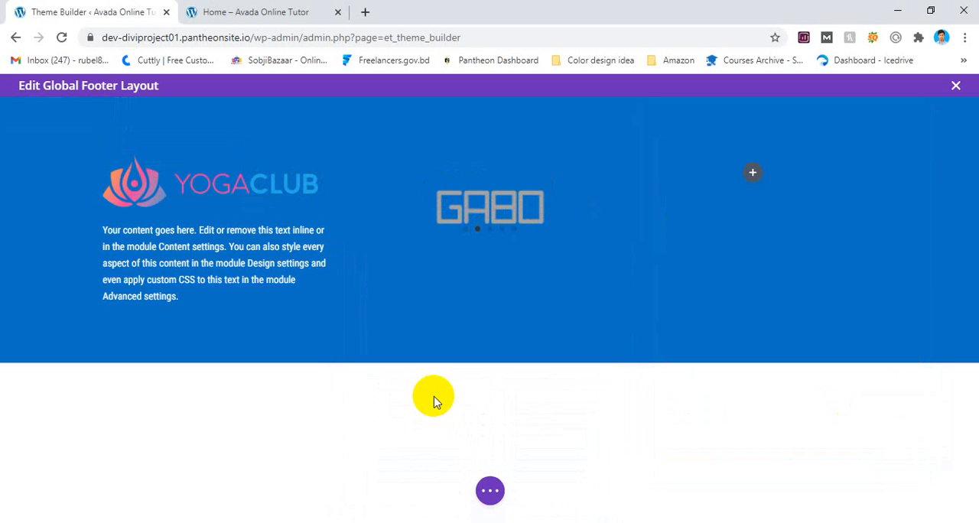
{"action": "scroll", "coordinate": [734, 432], "scroll_direction": "down", "scroll_amount": 2}
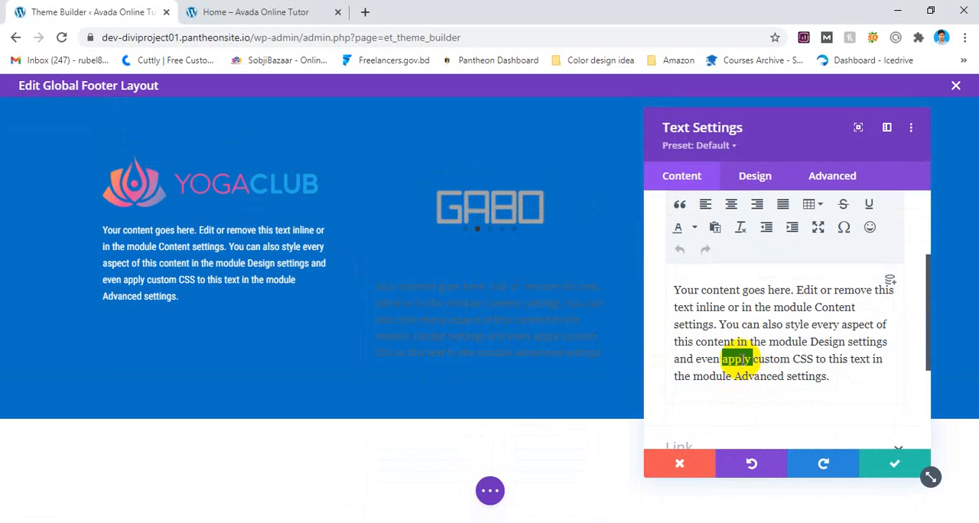
{"action": "key", "text": "ctrl+a"}
{"action": "key", "text": "BackSpace"}
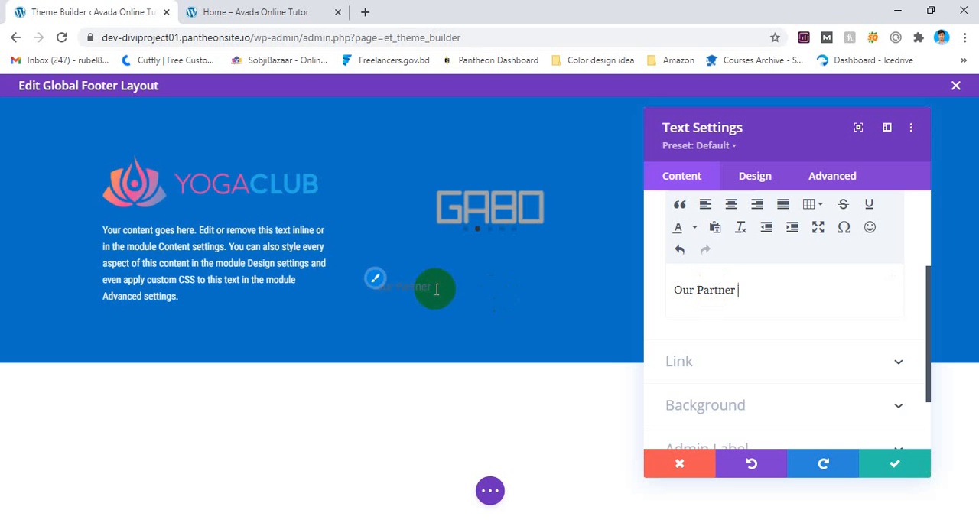
Format the "Our Partner" text as Heading 3 and center it.
{"action": "scroll", "coordinate": [681, 295], "scroll_direction": "up", "scroll_amount": 2}
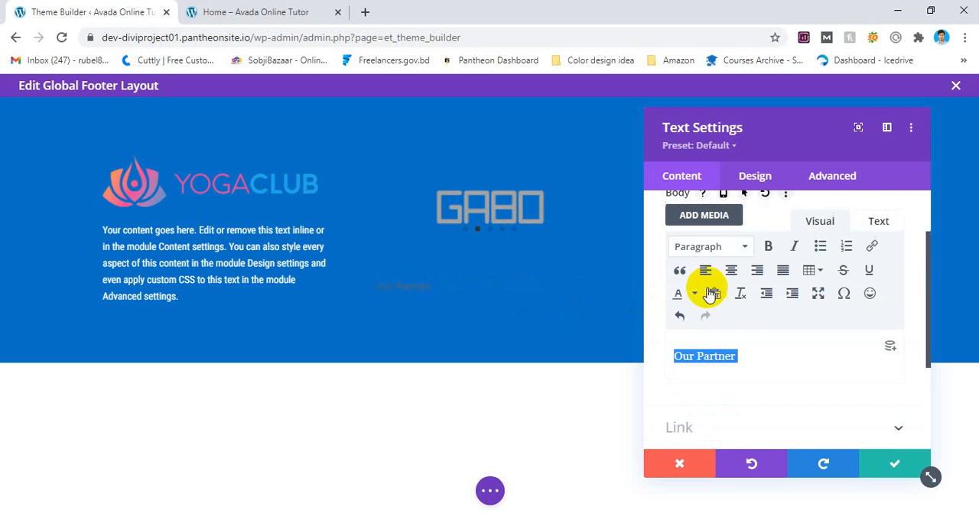
{"action": "left_click", "coordinate": [711, 253]}
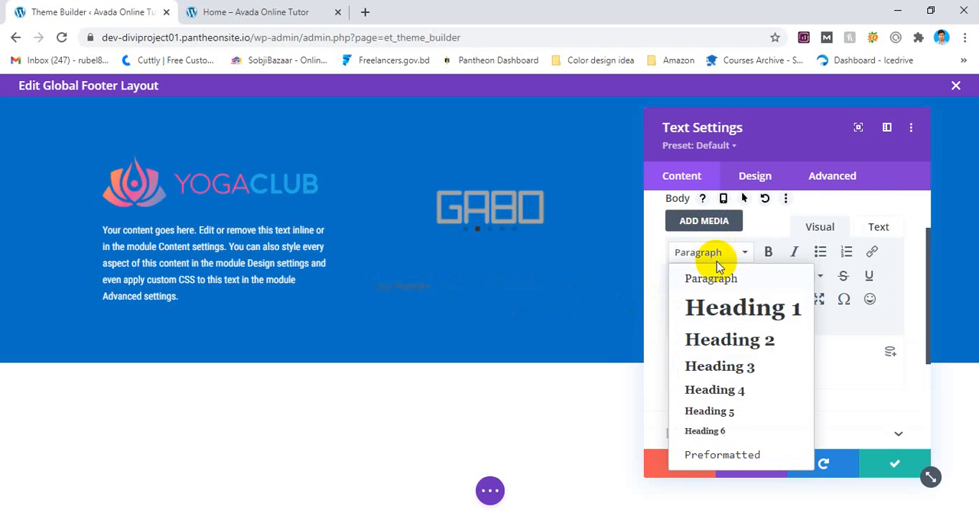
{"action": "left_click", "coordinate": [753, 370]}
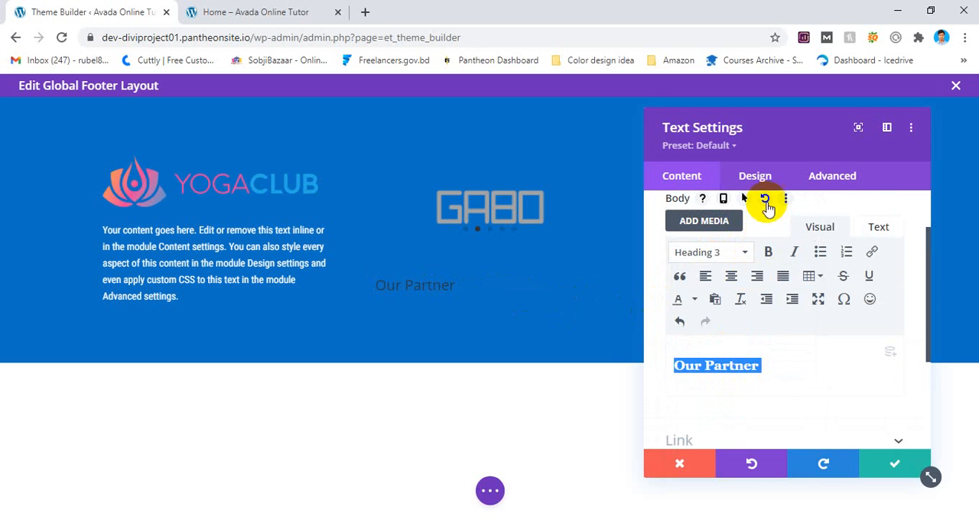
{"action": "left_click", "coordinate": [732, 278]}
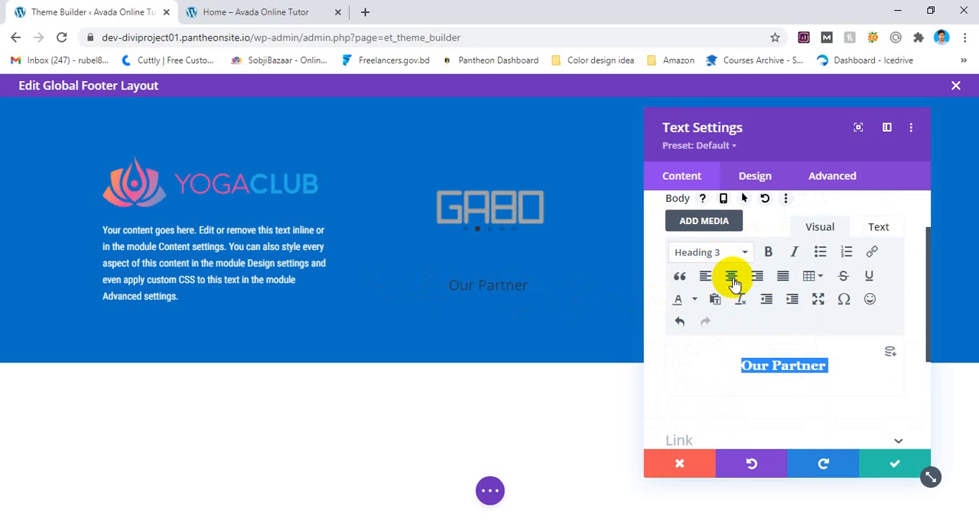
Set the Heading 3 font of the "Our Partner" text to Roboto with Bold weight.
{"action": "scroll", "coordinate": [750, 222], "scroll_direction": "up", "scroll_amount": 2}
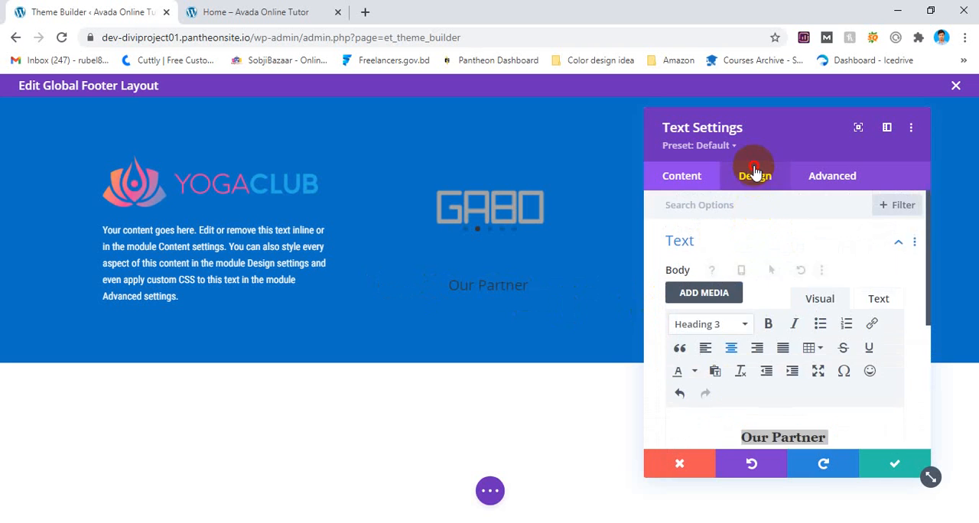
{"action": "left_click", "coordinate": [755, 175]}
{"action": "left_click", "coordinate": [727, 253]}
{"action": "left_click", "coordinate": [727, 251]}
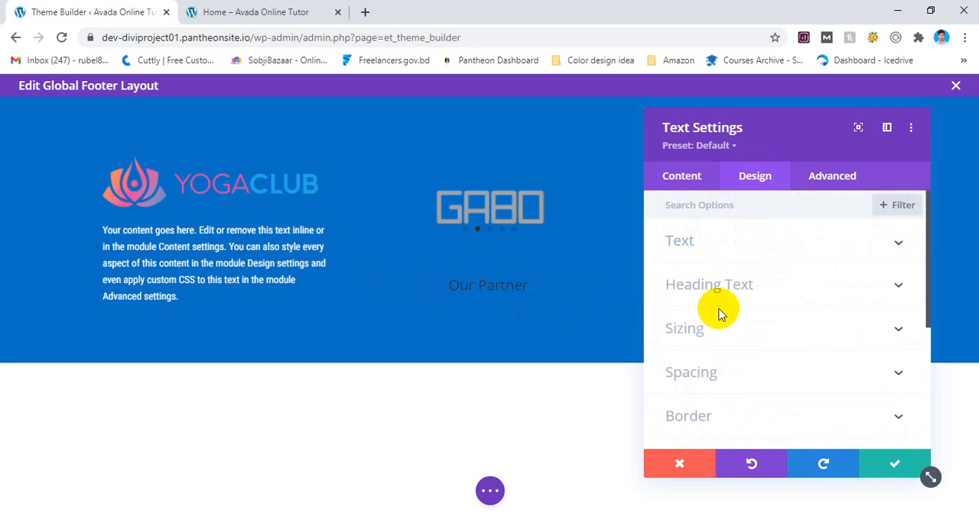
{"action": "left_click", "coordinate": [723, 298]}
{"action": "left_click", "coordinate": [763, 249]}
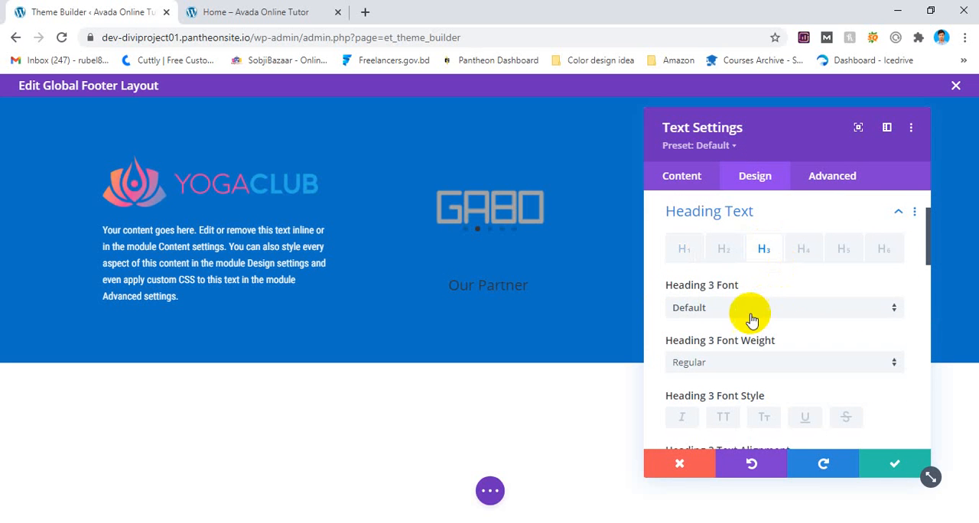
{"action": "left_click", "coordinate": [734, 306]}
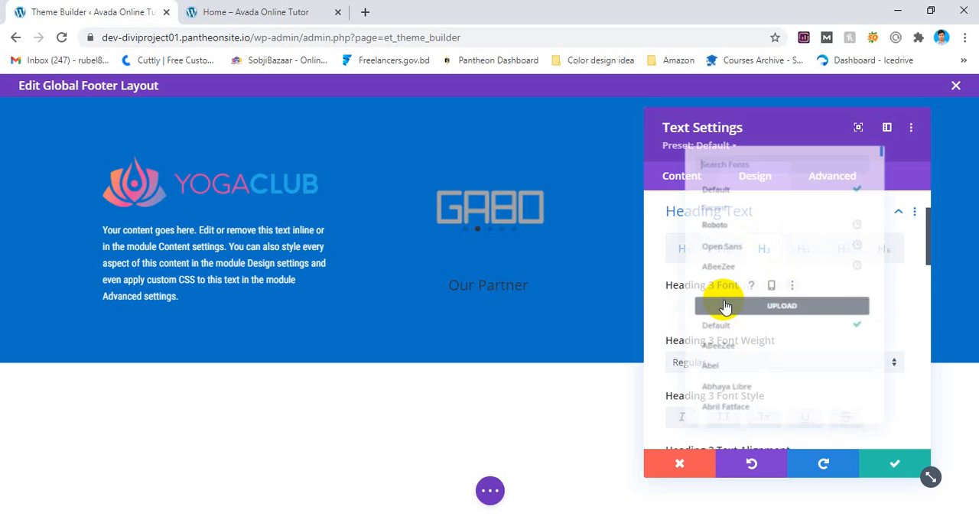
{"action": "left_click", "coordinate": [710, 212]}
{"action": "left_click", "coordinate": [719, 362]}
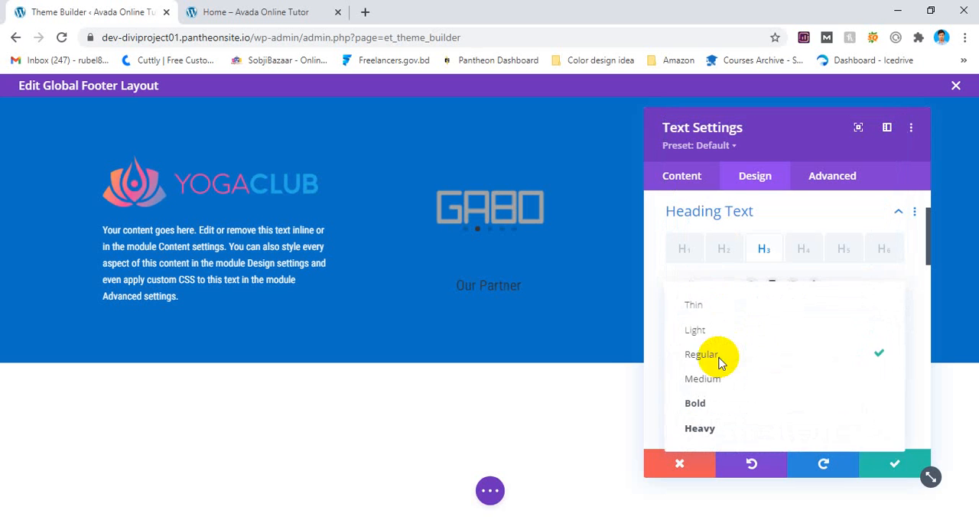
{"action": "left_click", "coordinate": [712, 404]}
Make the "Our Partner" heading uppercase and white (#FFFFFF), and save the text module.
{"action": "scroll", "coordinate": [753, 391], "scroll_direction": "down", "scroll_amount": 1}
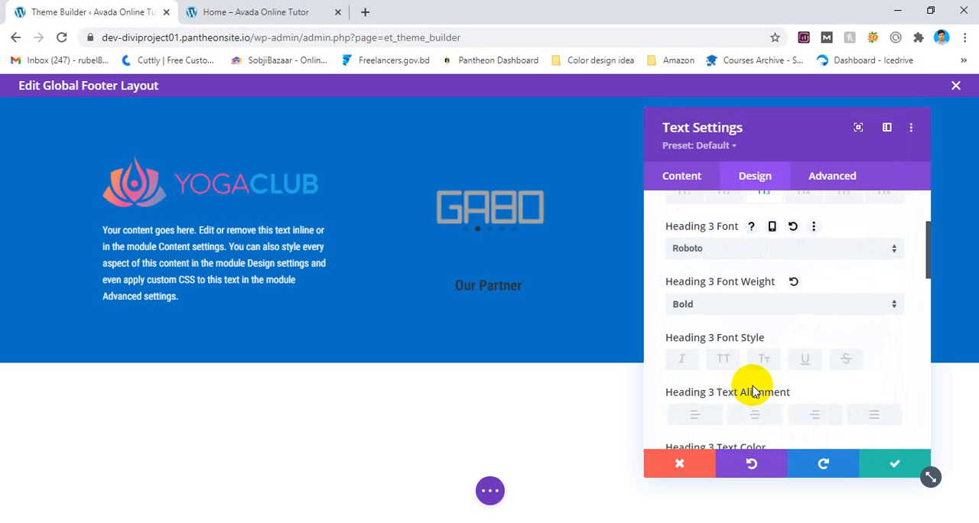
{"action": "left_click", "coordinate": [727, 350]}
{"action": "scroll", "coordinate": [739, 350], "scroll_direction": "down", "scroll_amount": 2}
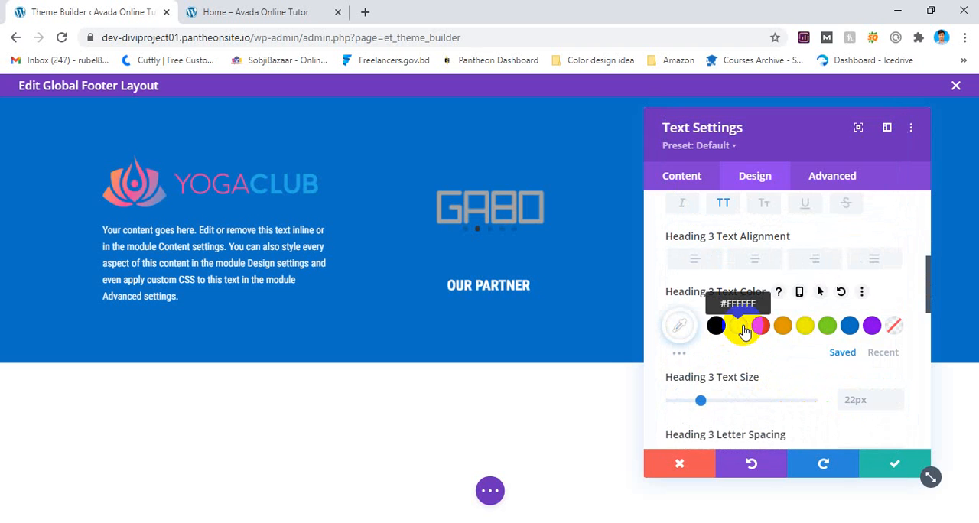
{"action": "left_click", "coordinate": [885, 464]}
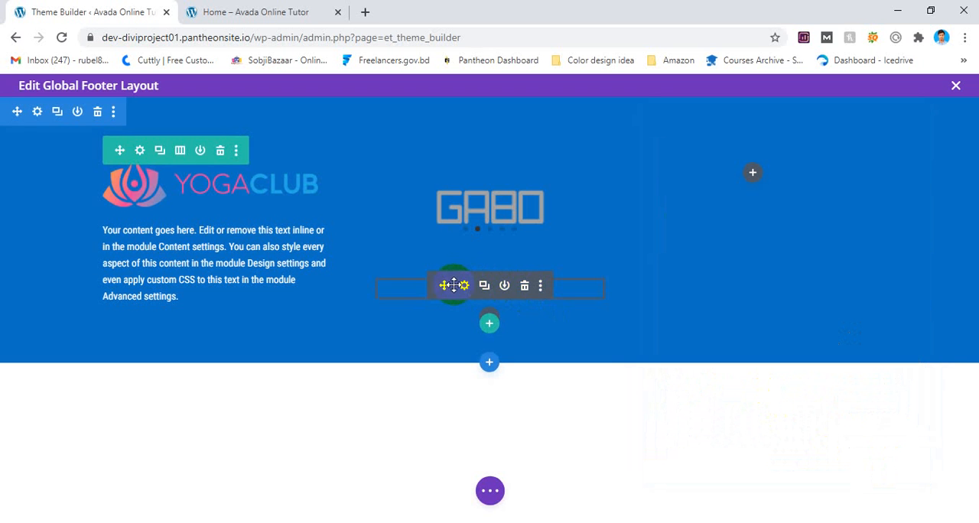
Move the "Our Partner" text module above the gallery slider in the middle column.
{"action": "left_click_drag", "start_coordinate": [448, 260], "coordinate": [455, 204]}
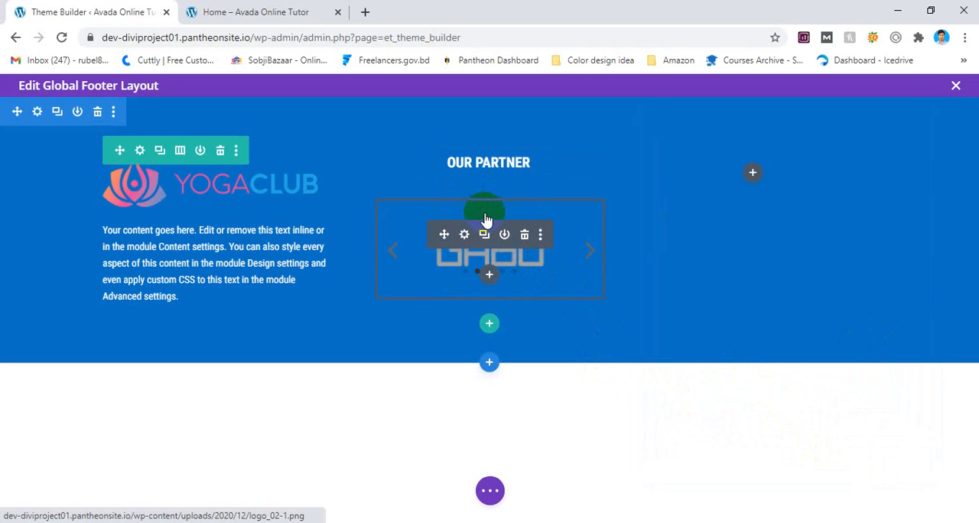
{"action": "left_click_drag", "start_coordinate": [485, 205], "coordinate": [485, 188]}
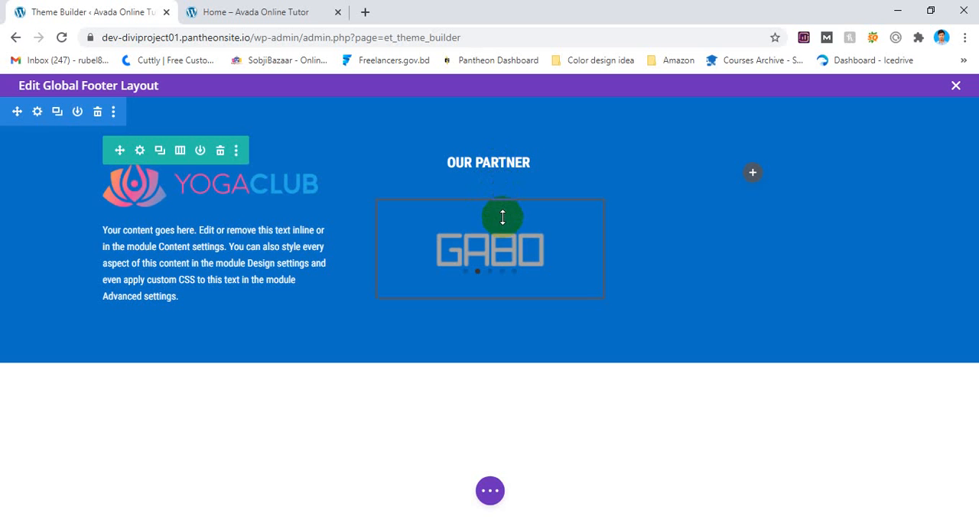
Save the global footer layout.
{"action": "left_click", "coordinate": [496, 492]}
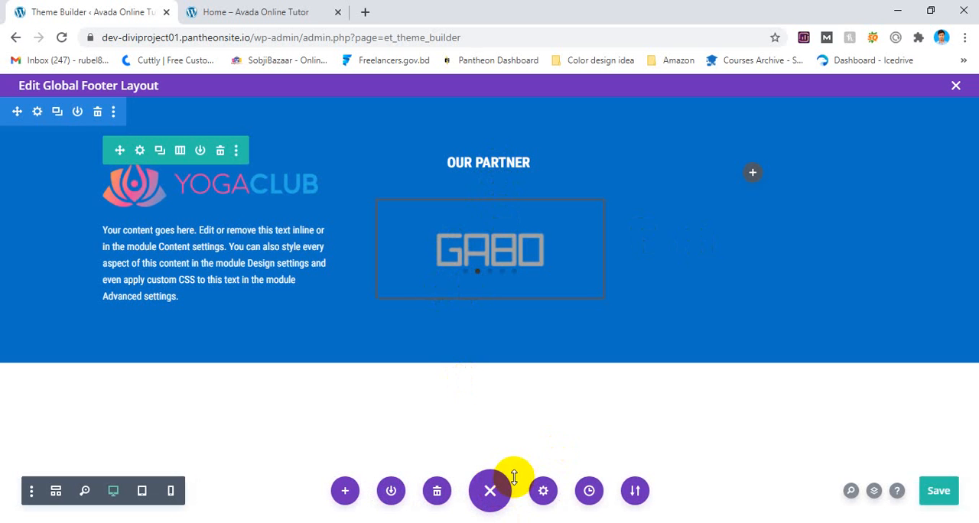
{"action": "left_click", "coordinate": [257, 11]}
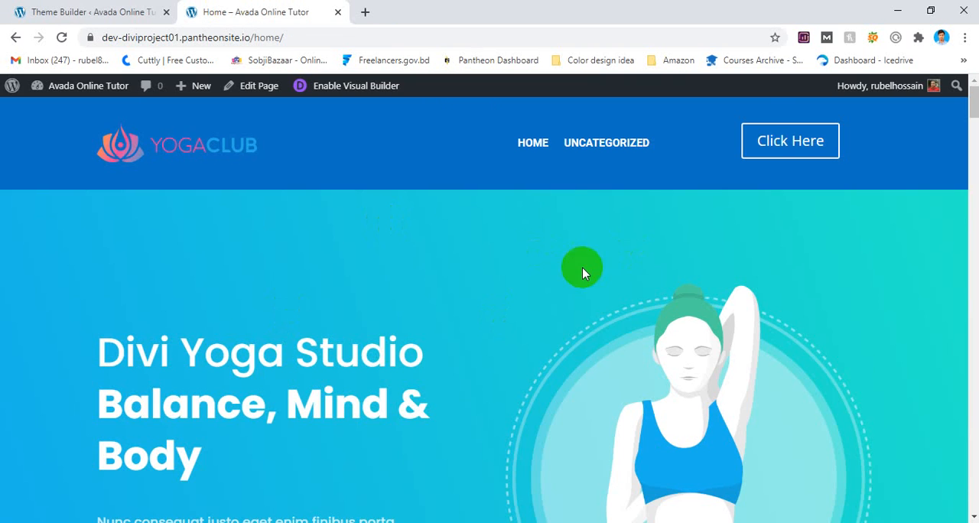
{"action": "left_click", "coordinate": [56, 11]}
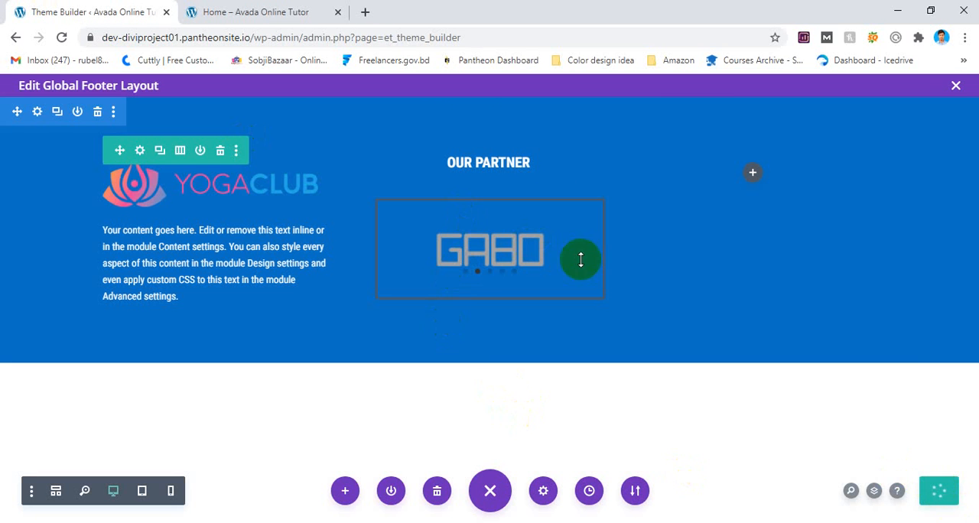
{"action": "left_click", "coordinate": [245, 9]}
{"action": "left_click", "coordinate": [108, 9]}
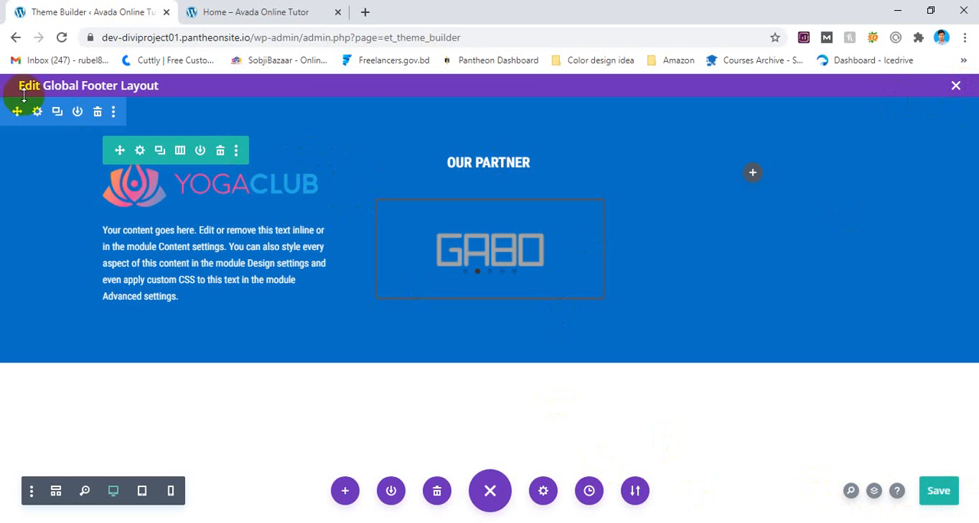
Reload the live Home page and check the footer at the end of the page.
{"action": "left_click", "coordinate": [322, 9]}
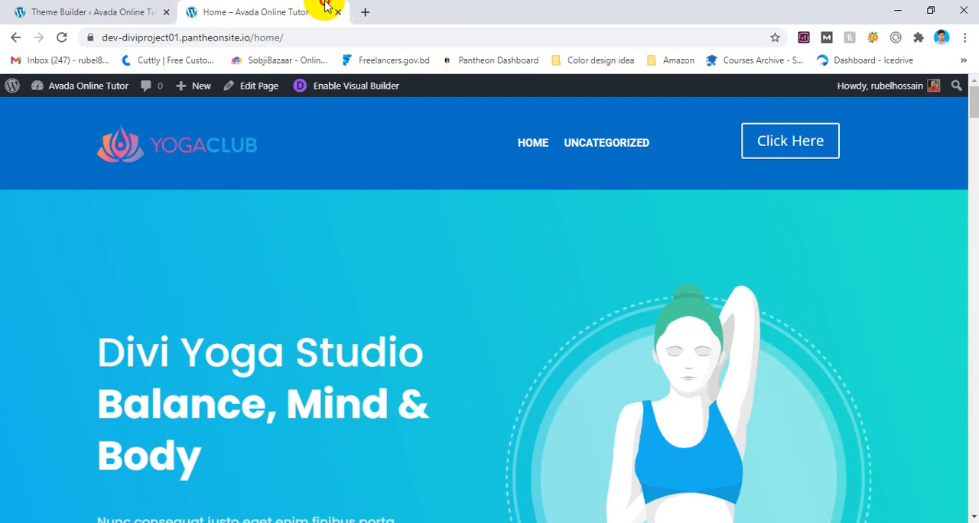
{"action": "left_click", "coordinate": [62, 36]}
{"action": "scroll", "coordinate": [148, 157], "scroll_direction": "down", "scroll_amount": 15}
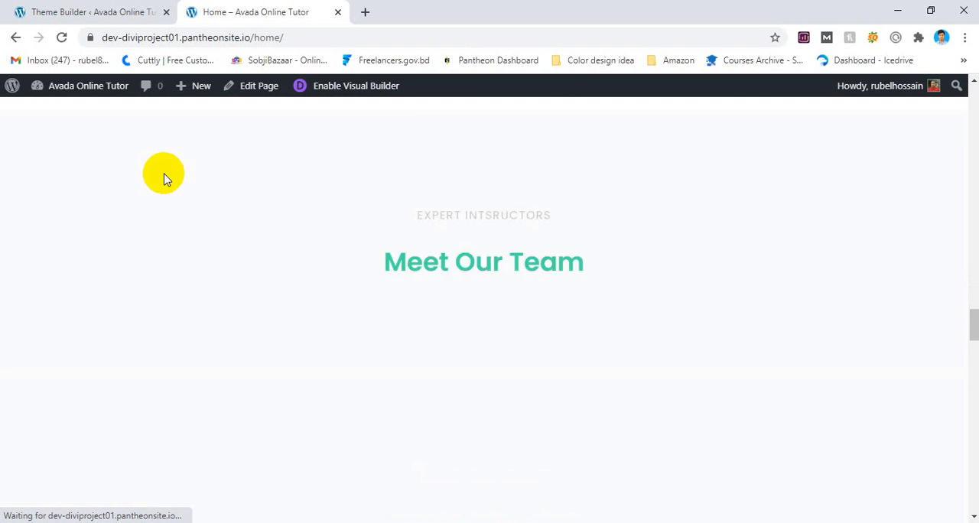
{"action": "scroll", "coordinate": [164, 178], "scroll_direction": "down", "scroll_amount": 10}
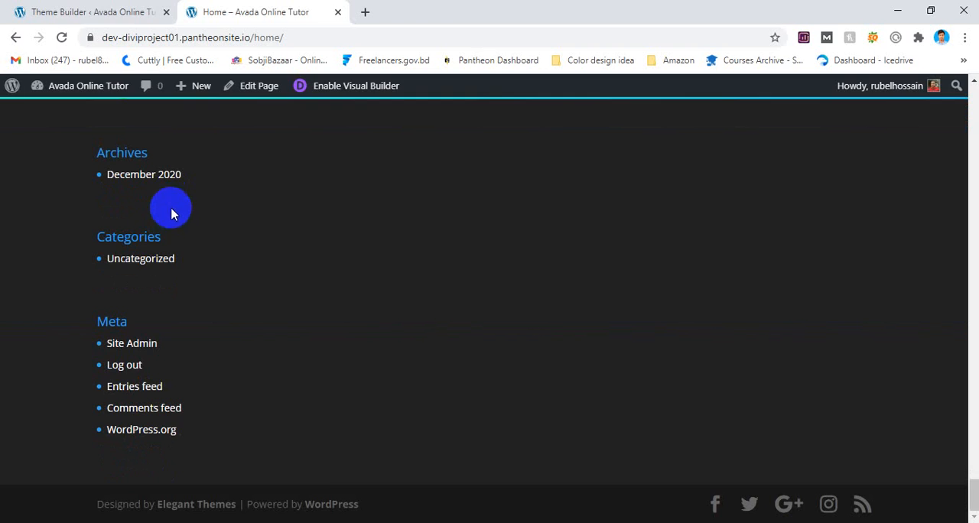
Reload the Theme Builder page, discarding unsaved changes, and decline restoring the newer backup.
{"action": "left_click", "coordinate": [119, 12]}
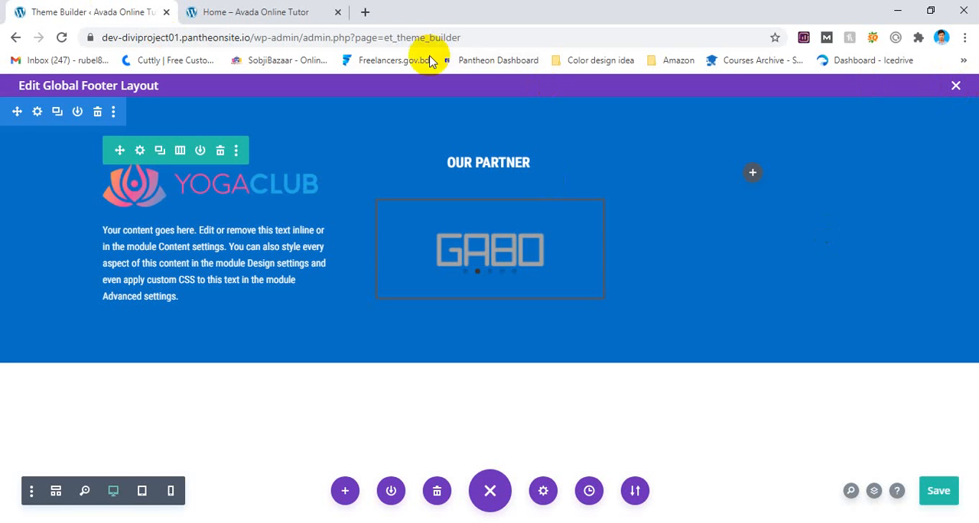
{"action": "left_click", "coordinate": [61, 38]}
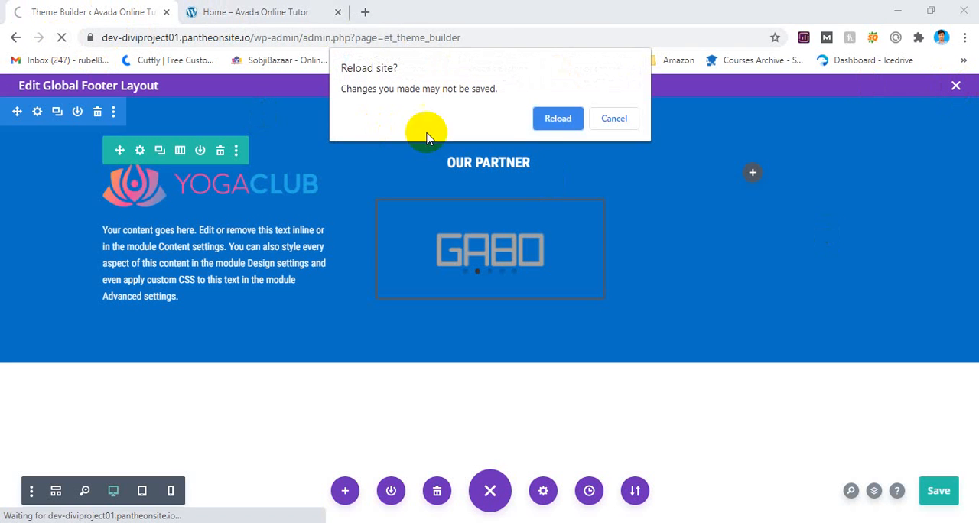
{"action": "left_click", "coordinate": [602, 120]}
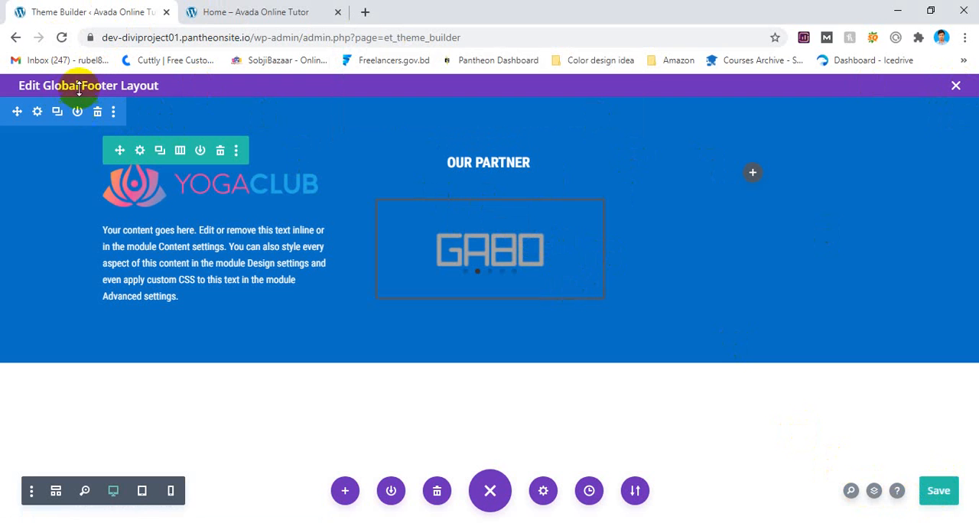
{"action": "left_click", "coordinate": [63, 40]}
{"action": "left_click", "coordinate": [554, 143]}
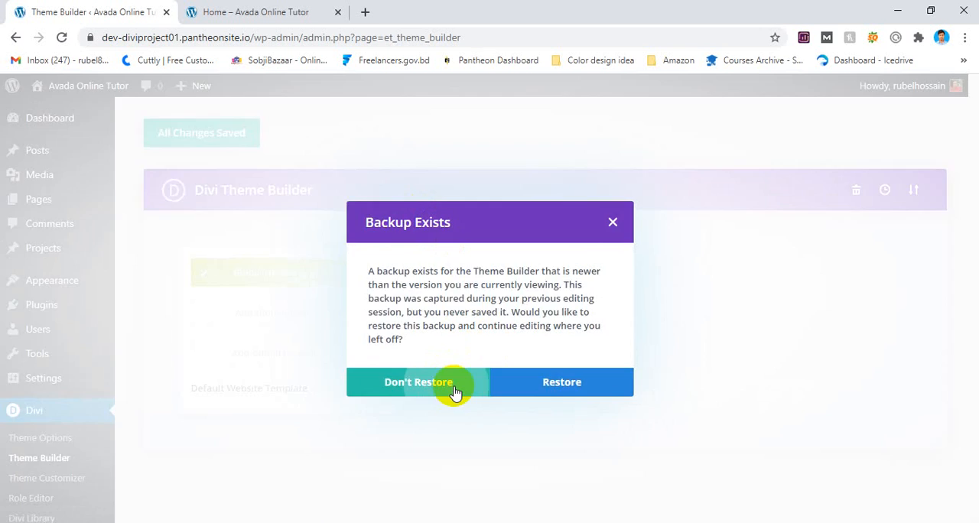
{"action": "left_click", "coordinate": [454, 392]}
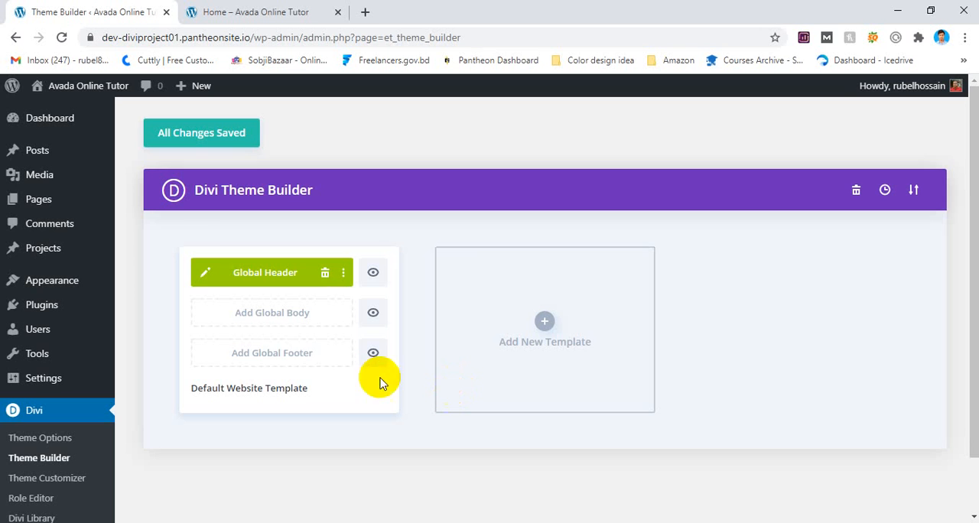
Start building a global footer for the Default Website Template.
{"action": "left_click", "coordinate": [254, 352]}
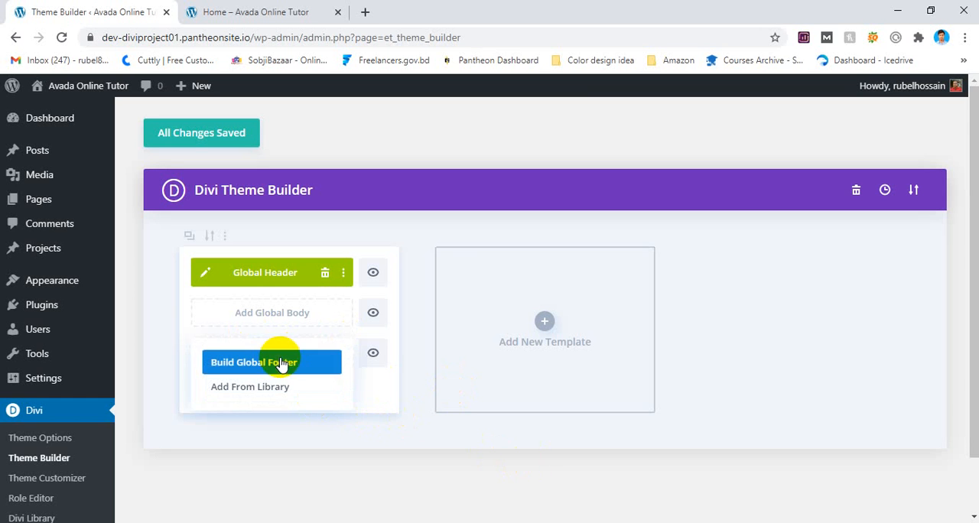
{"action": "left_click", "coordinate": [282, 364]}
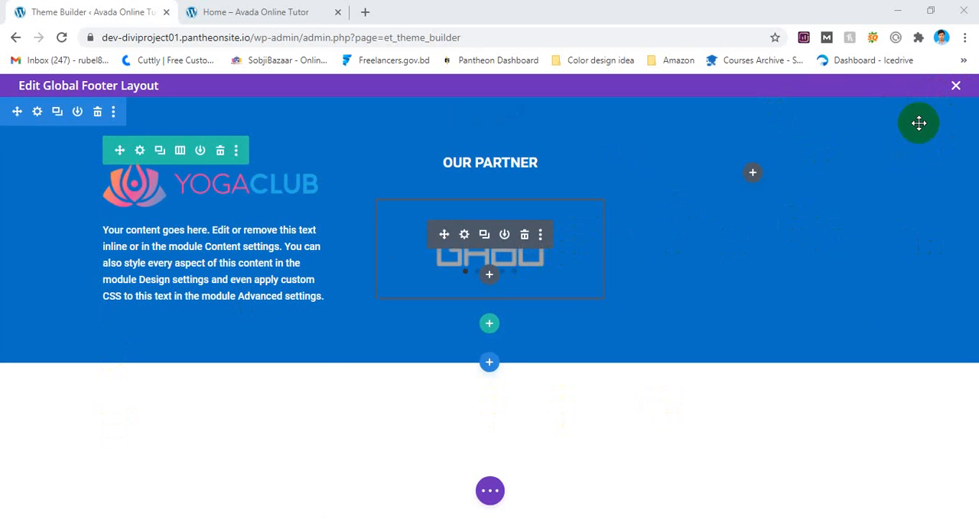
Save the rebuilt global footer layout with the logo, text and "Our Partner" slider.
{"action": "left_click", "coordinate": [956, 86]}
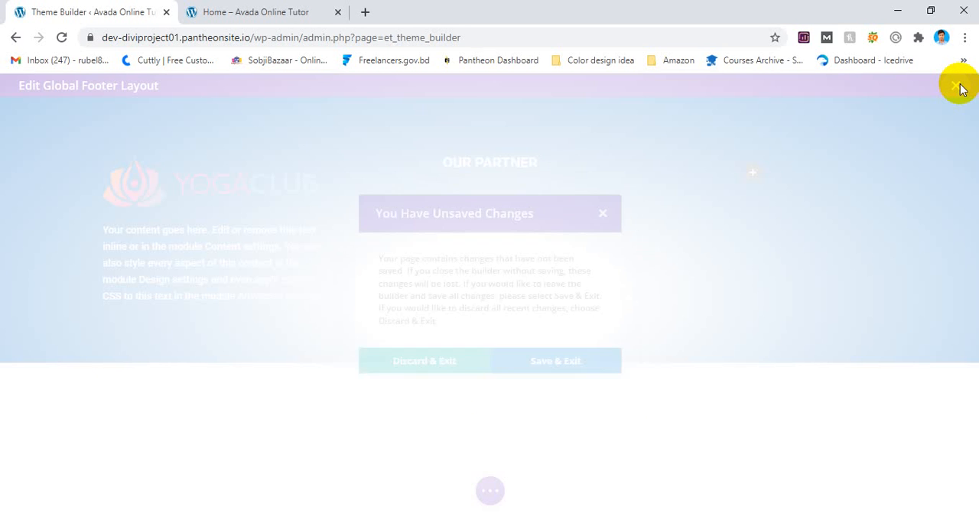
{"action": "left_click", "coordinate": [614, 208]}
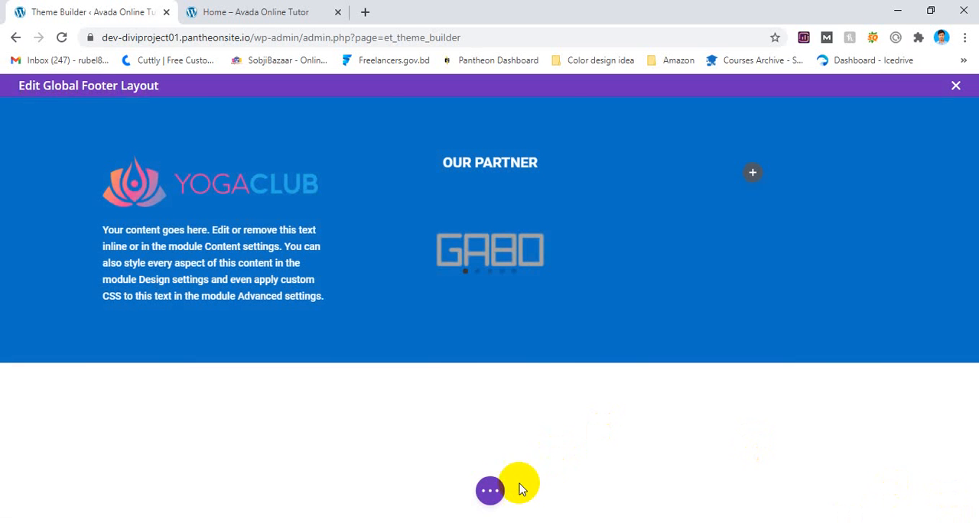
{"action": "left_click", "coordinate": [495, 489]}
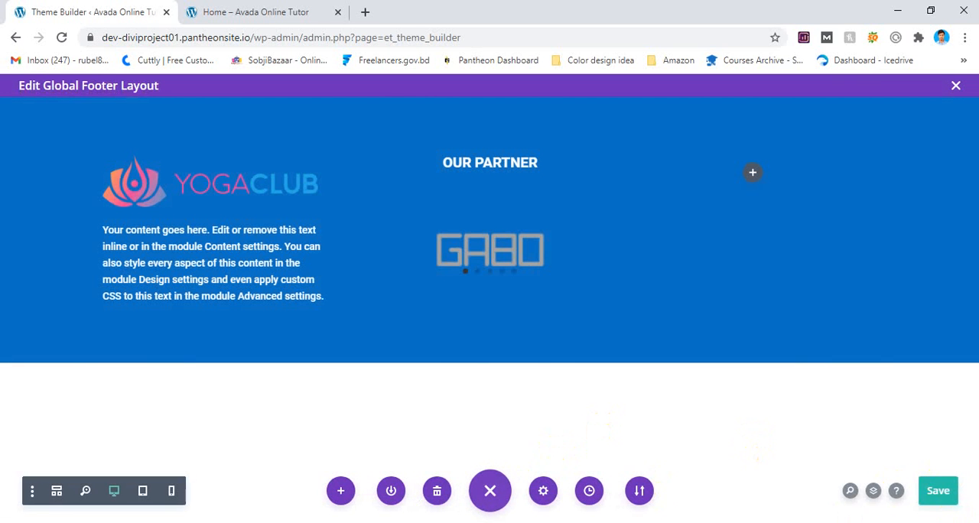
{"action": "left_click", "coordinate": [933, 481]}
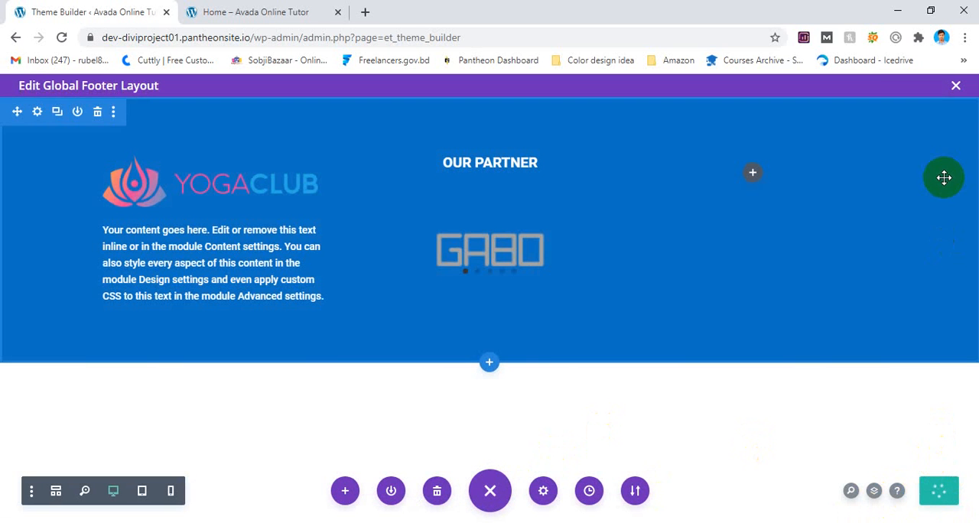
Close the footer layout, save the Theme Builder changes and check the footer on the live Home page.
{"action": "left_click", "coordinate": [956, 86]}
{"action": "left_click", "coordinate": [186, 137]}
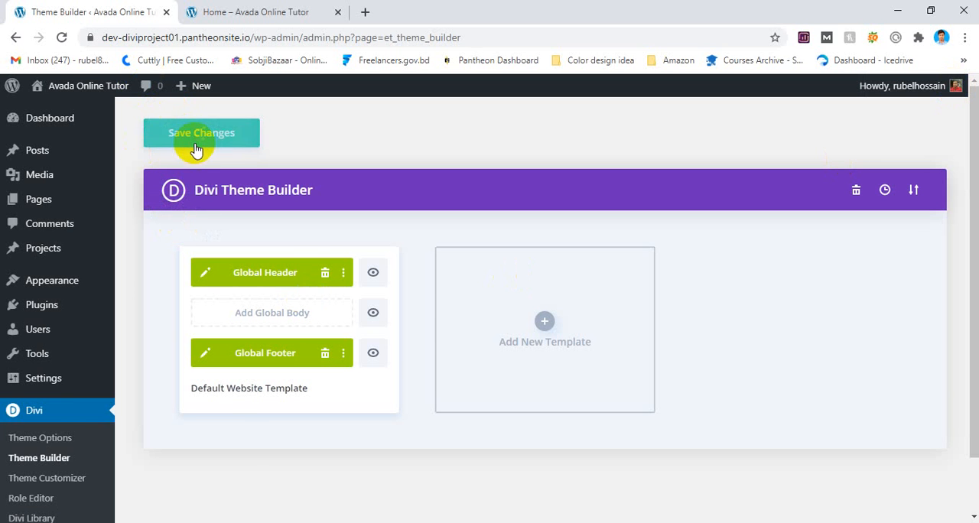
{"action": "left_click", "coordinate": [253, 9]}
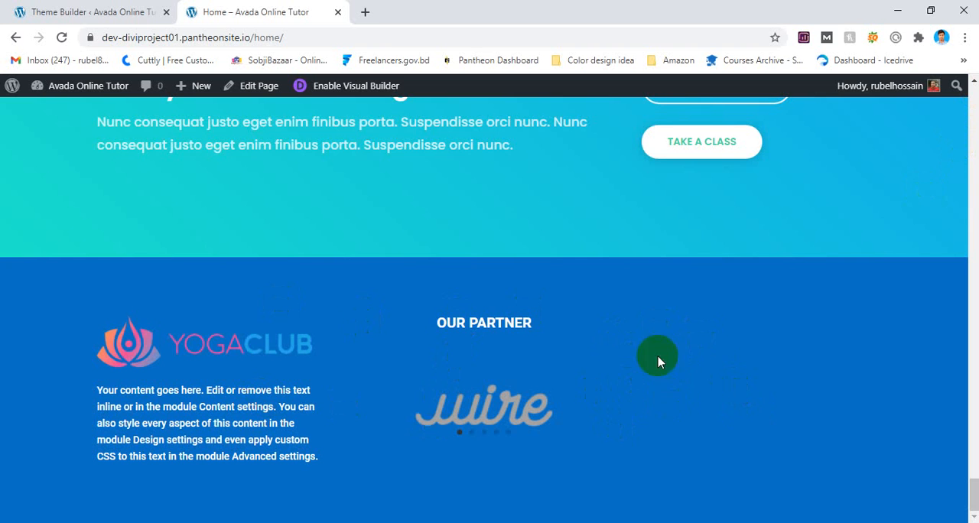
Add a Contact Form module with its default fields to the global footer's empty third column and save the layout.
{"action": "left_click", "coordinate": [96, 7]}
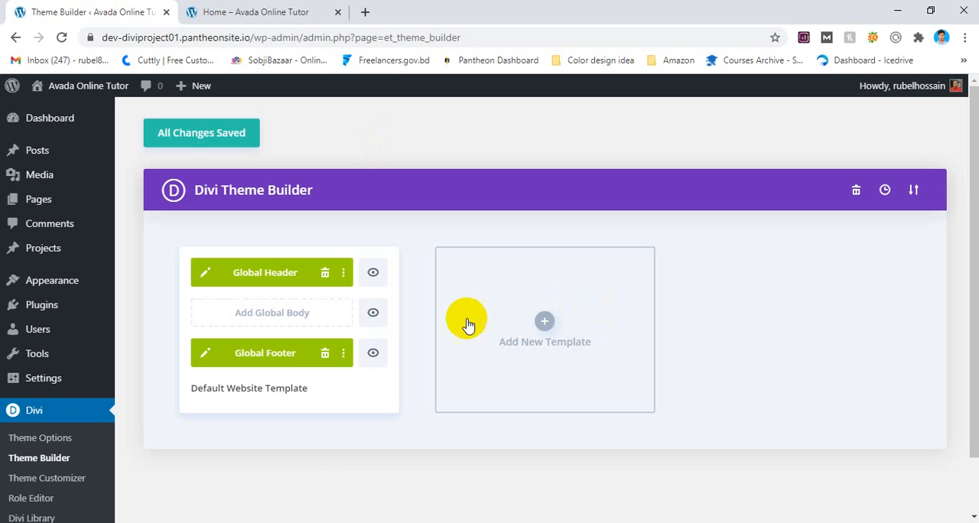
{"action": "left_click", "coordinate": [205, 357]}
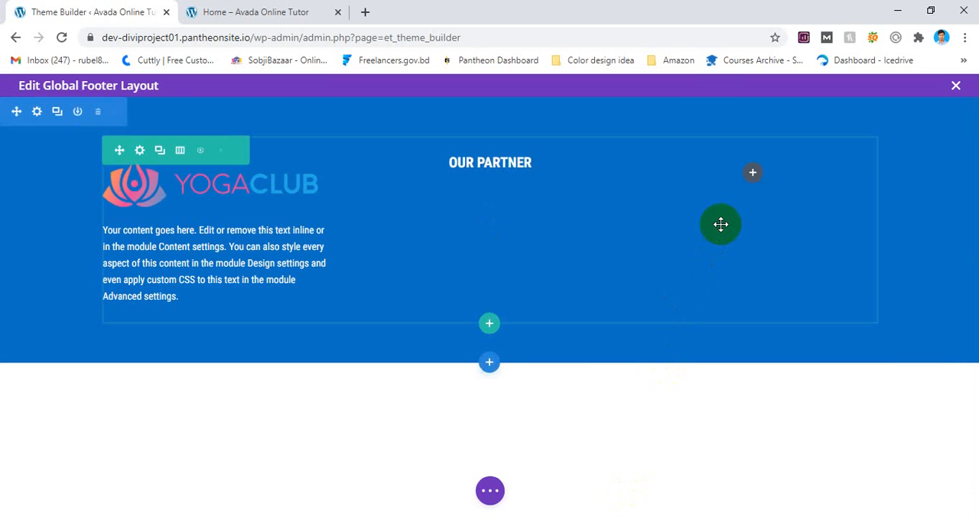
{"action": "left_click", "coordinate": [752, 172]}
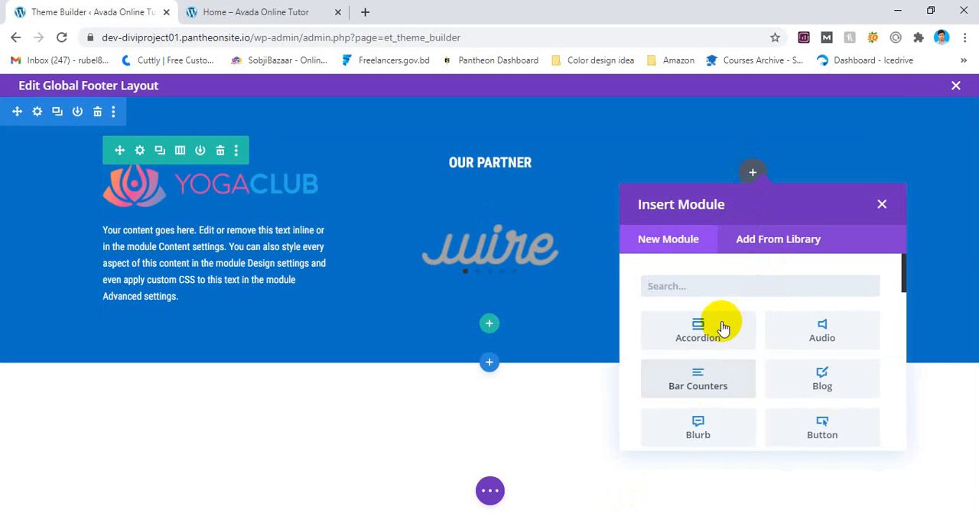
{"action": "scroll", "coordinate": [723, 327], "scroll_direction": "down", "scroll_amount": 5}
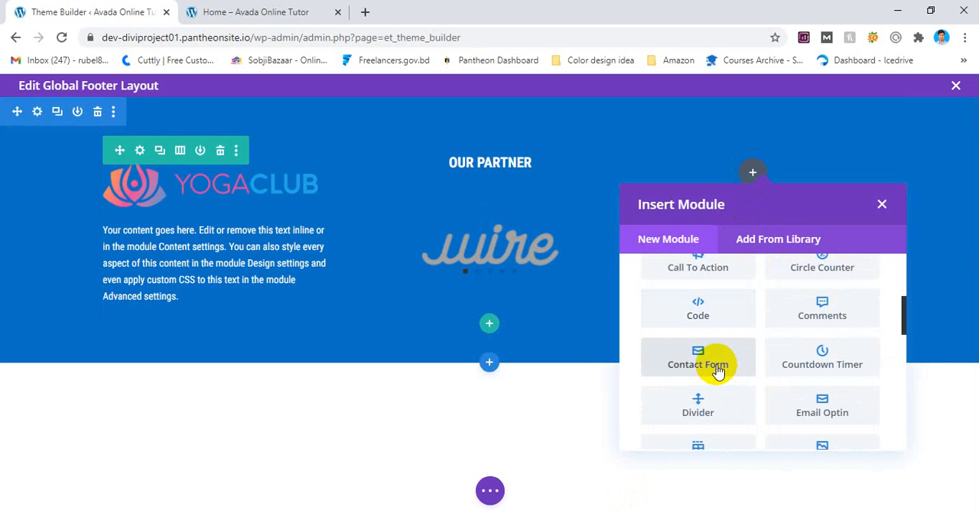
{"action": "left_click", "coordinate": [697, 359]}
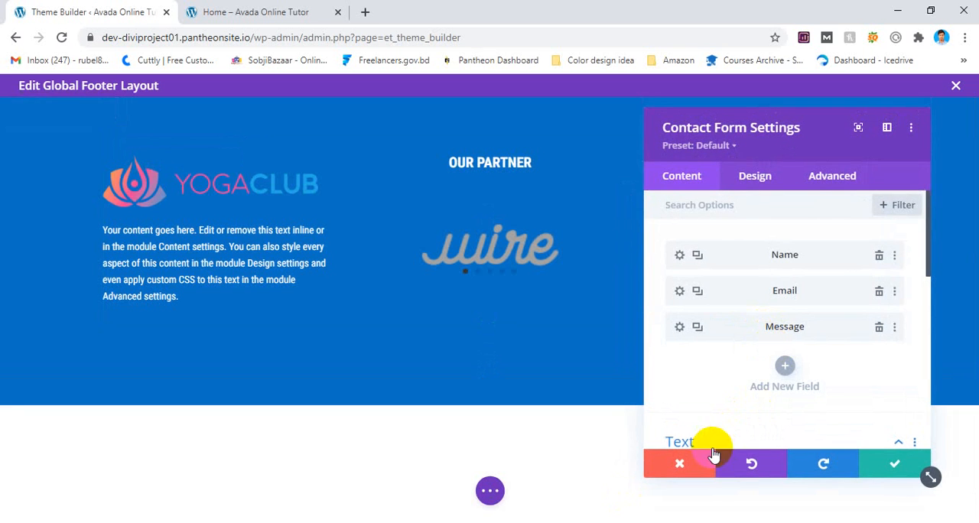
{"action": "left_click", "coordinate": [880, 459]}
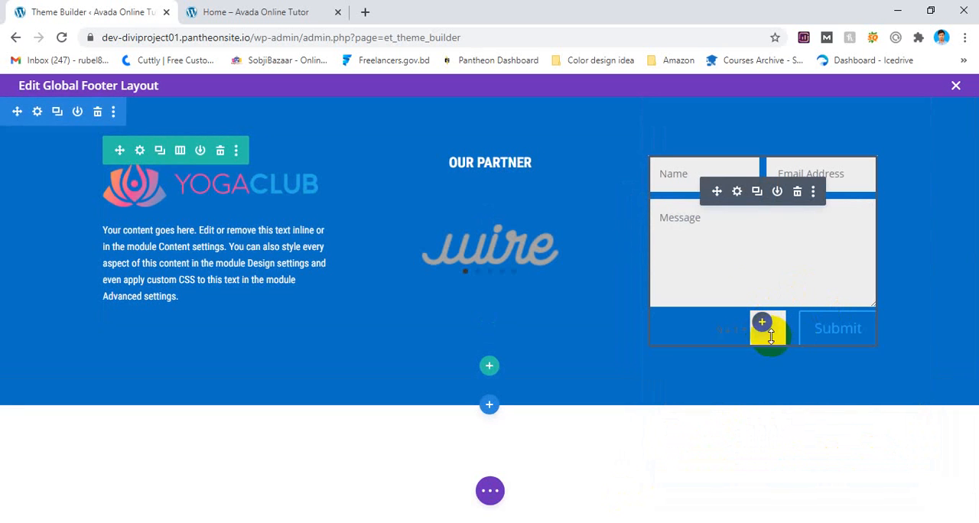
{"action": "left_click", "coordinate": [496, 496]}
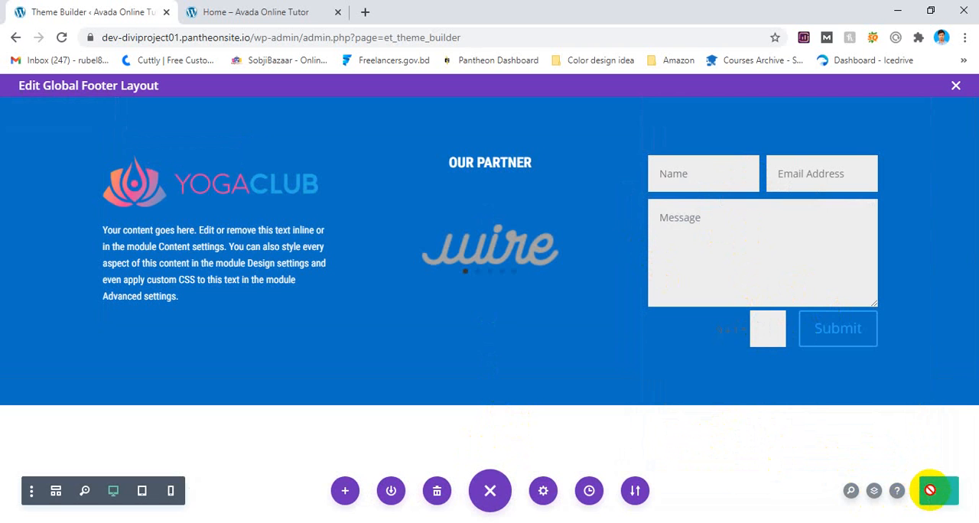
Reload the live Home page, check the footer's contact form and partner slider, and review the page up to its header.
{"action": "left_click", "coordinate": [245, 10]}
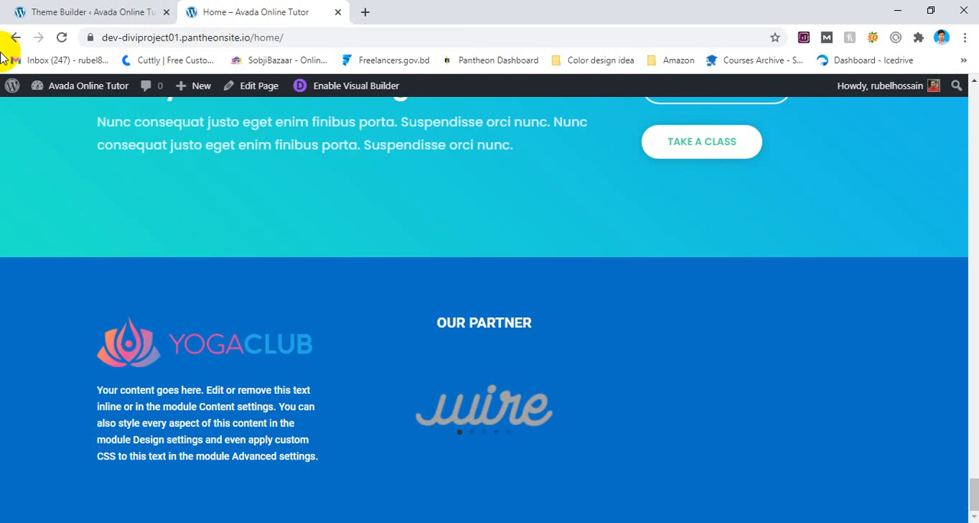
{"action": "left_click", "coordinate": [64, 36]}
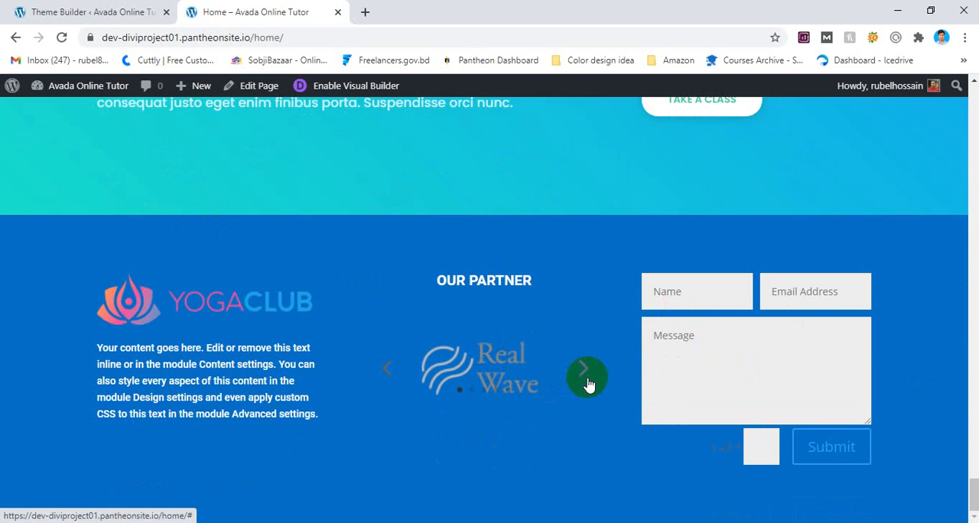
{"action": "left_click", "coordinate": [587, 370]}
{"action": "scroll", "coordinate": [589, 373], "scroll_direction": "up", "scroll_amount": 5}
{"action": "scroll", "coordinate": [591, 374], "scroll_direction": "down", "scroll_amount": 3}
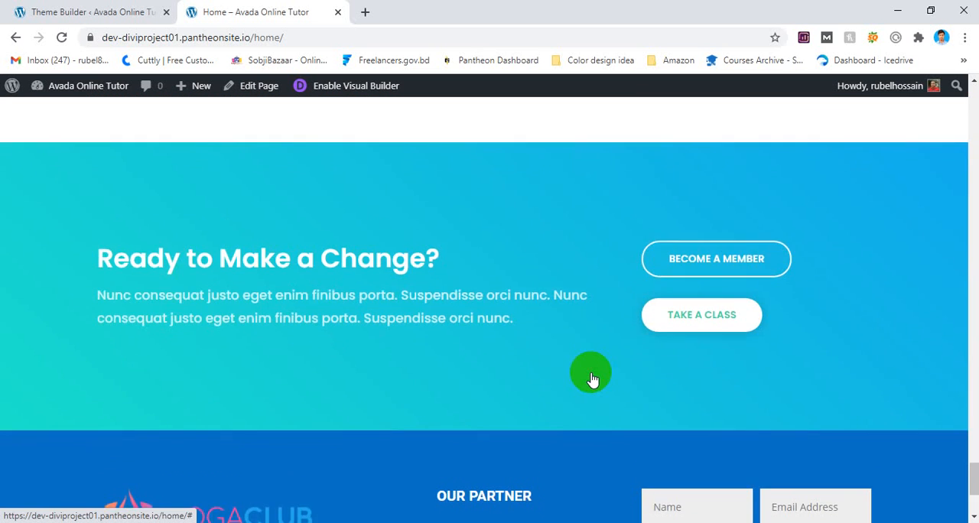
{"action": "scroll", "coordinate": [593, 377], "scroll_direction": "up", "scroll_amount": 15}
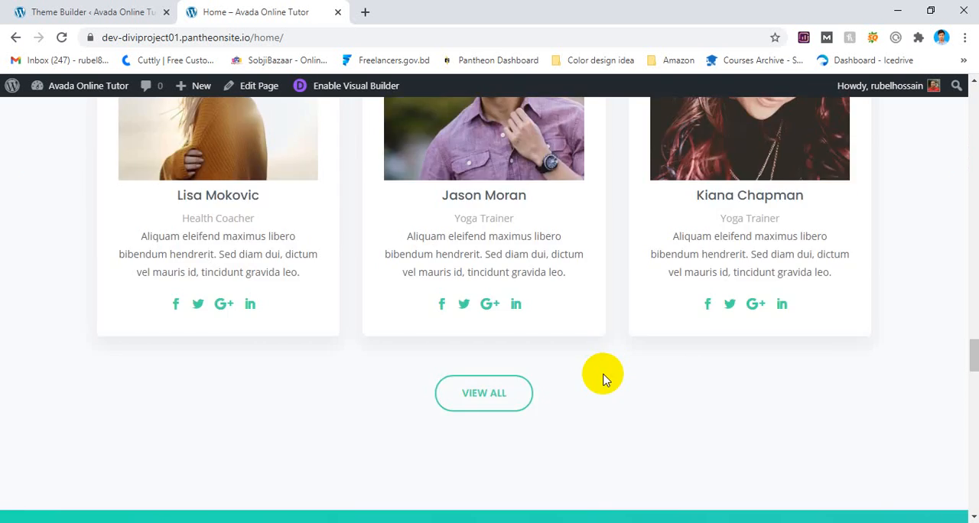
{"action": "scroll", "coordinate": [604, 379], "scroll_direction": "up", "scroll_amount": 20}
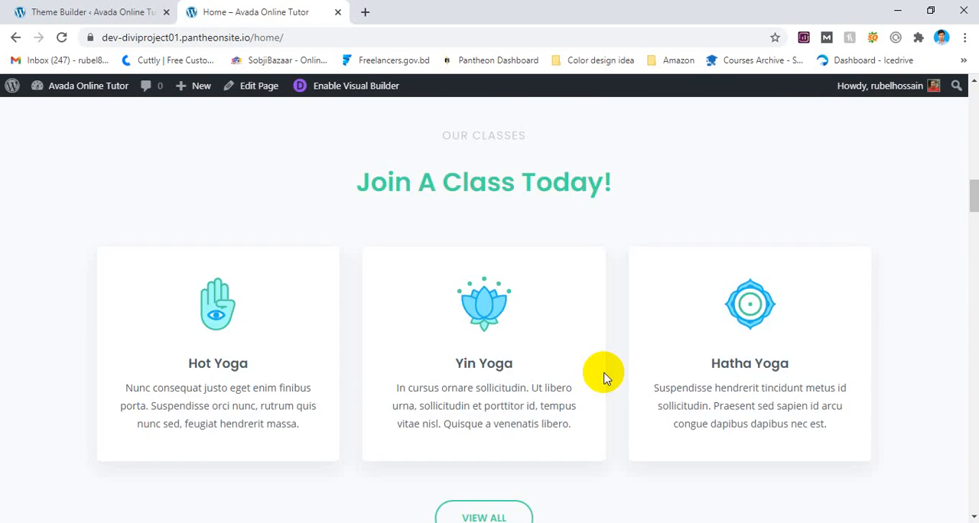
{"action": "scroll", "coordinate": [603, 378], "scroll_direction": "up", "scroll_amount": 10}
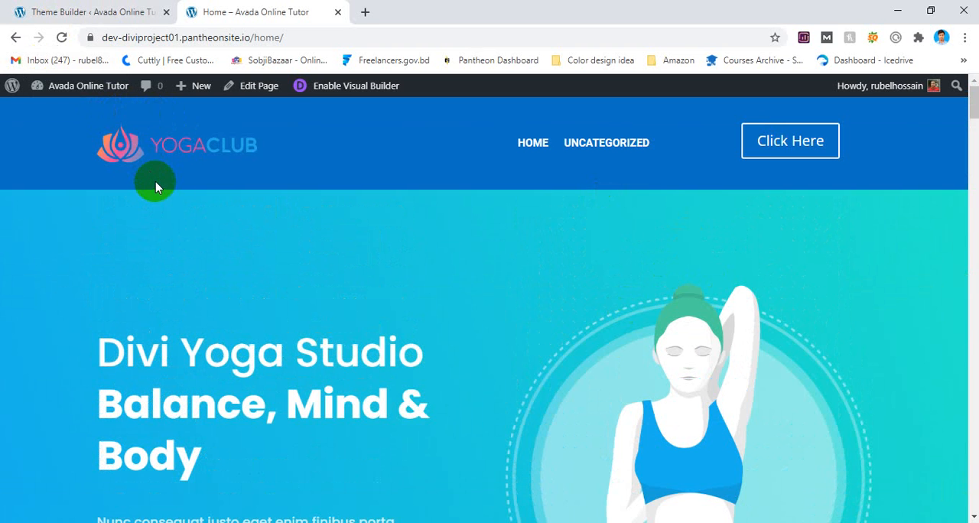
{"action": "scroll", "coordinate": [365, 136], "scroll_direction": "down", "scroll_amount": 5}
{"action": "scroll", "coordinate": [355, 197], "scroll_direction": "up", "scroll_amount": 4}
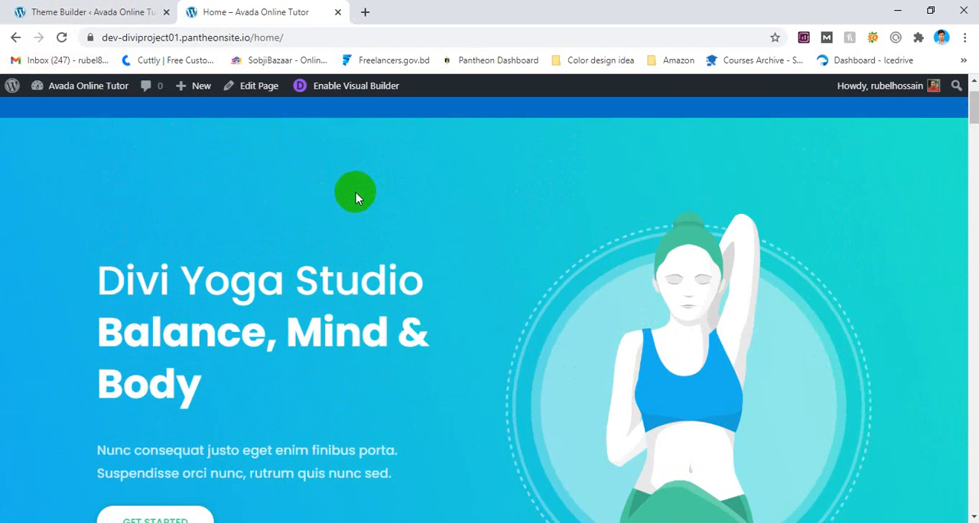
{"action": "scroll", "coordinate": [356, 197], "scroll_direction": "down", "scroll_amount": 3}
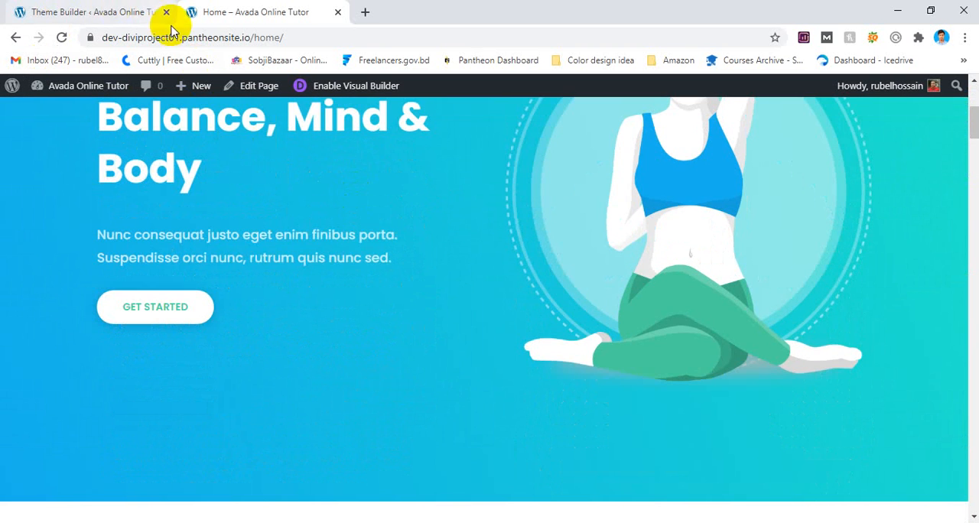
Close the global footer layout and open the site's General settings.
{"action": "left_click", "coordinate": [70, 11]}
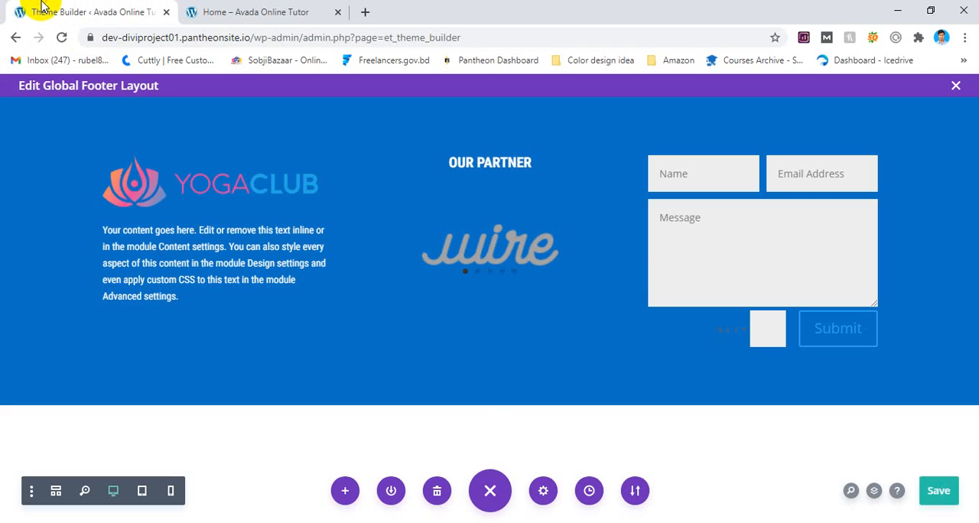
{"action": "left_click", "coordinate": [956, 85]}
{"action": "scroll", "coordinate": [137, 290], "scroll_direction": "down", "scroll_amount": 1}
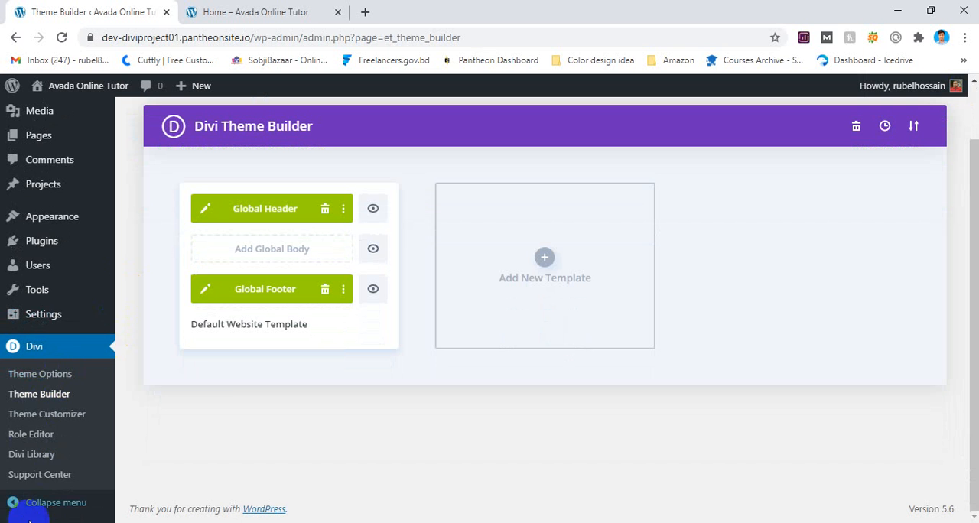
{"action": "mouse_move", "coordinate": [61, 314]}
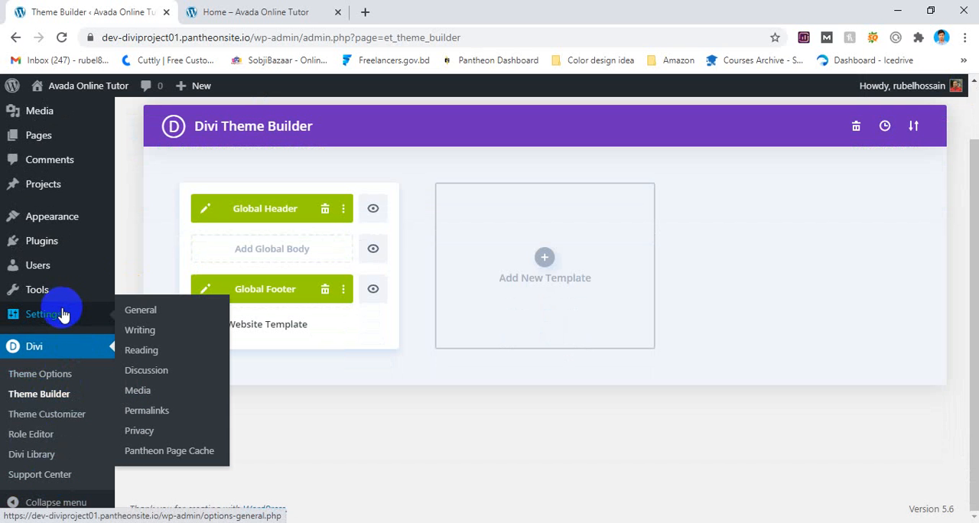
{"action": "left_click", "coordinate": [153, 312]}
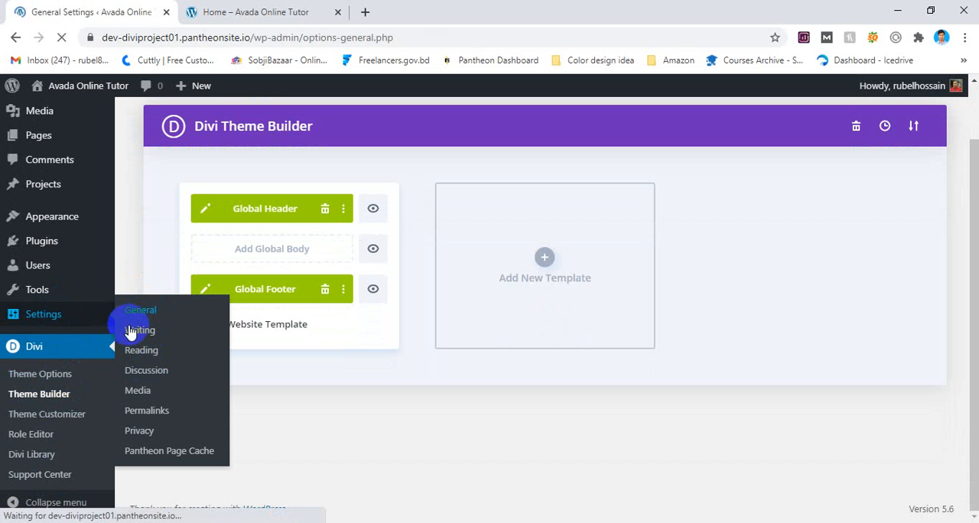
In the Reading settings, make the homepage display a static page, choose Home as the homepage and save the changes.
{"action": "scroll", "coordinate": [148, 357], "scroll_direction": "down", "scroll_amount": 2}
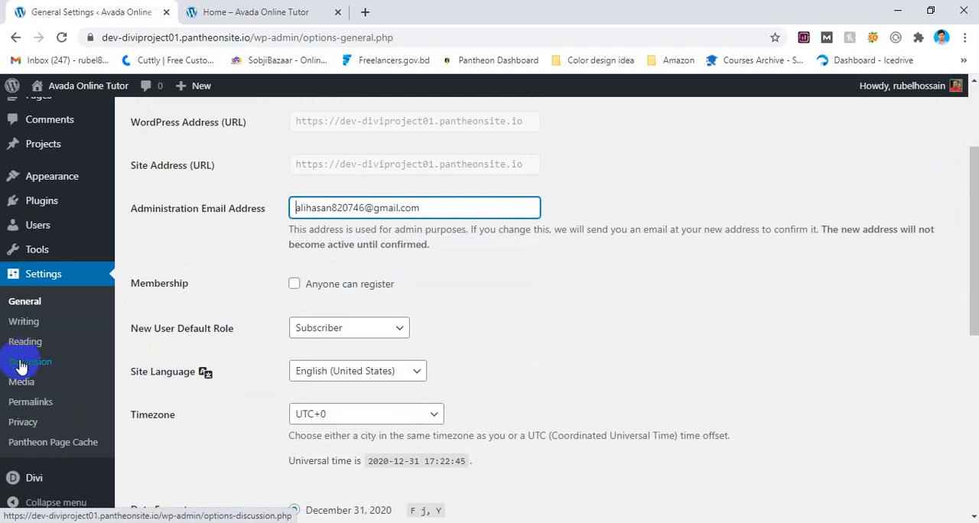
{"action": "left_click", "coordinate": [29, 344]}
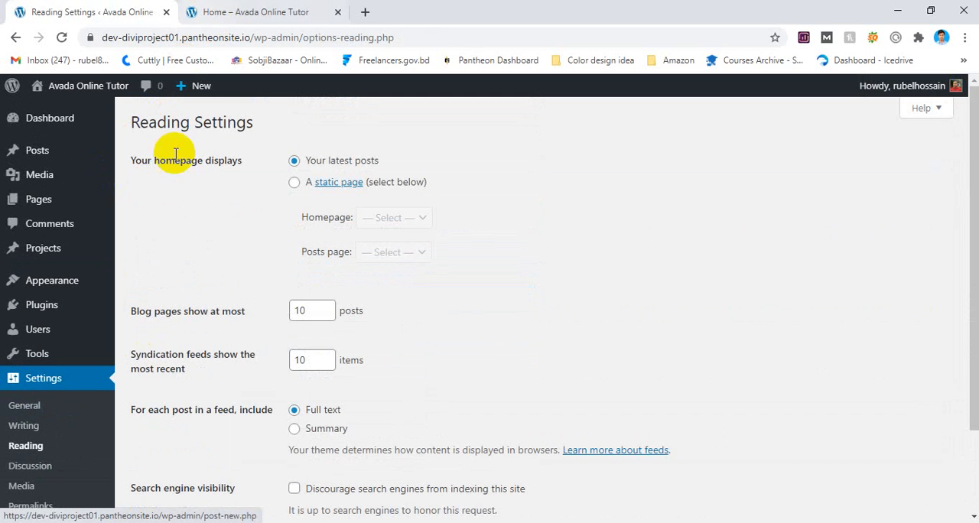
{"action": "left_click", "coordinate": [296, 183]}
{"action": "left_click", "coordinate": [284, 13]}
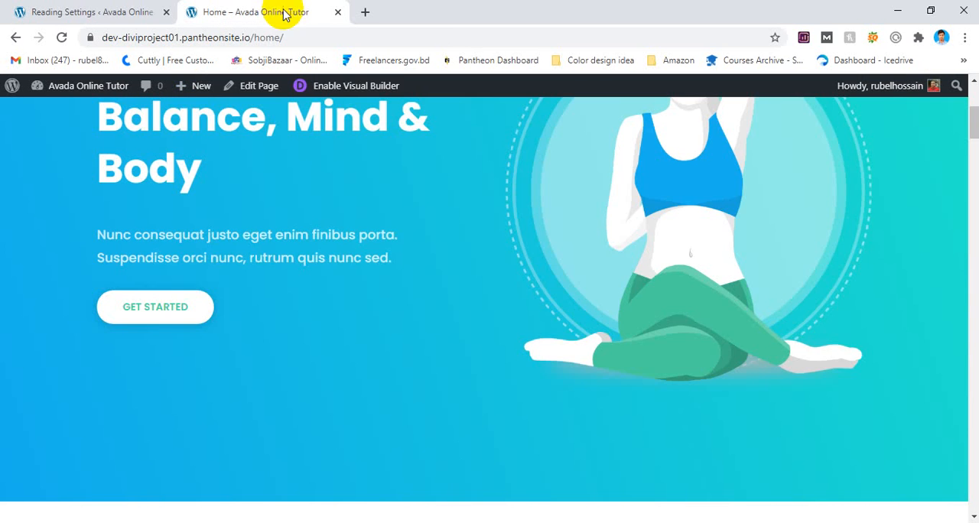
{"action": "left_click", "coordinate": [120, 6]}
{"action": "left_click", "coordinate": [397, 220]}
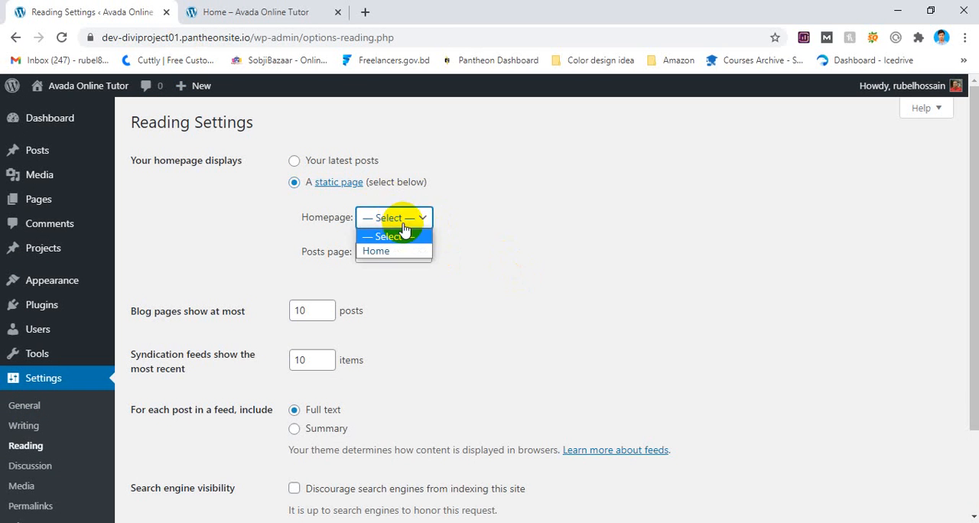
{"action": "left_click", "coordinate": [386, 251]}
{"action": "scroll", "coordinate": [321, 336], "scroll_direction": "down", "scroll_amount": 3}
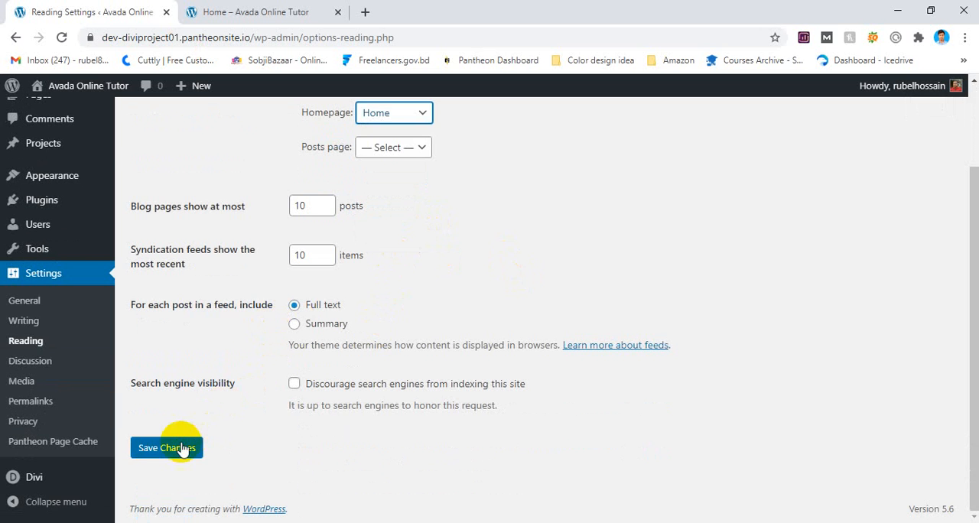
Test the YogaClub logo's link in the header of the live Home page.
{"action": "left_click", "coordinate": [306, 12]}
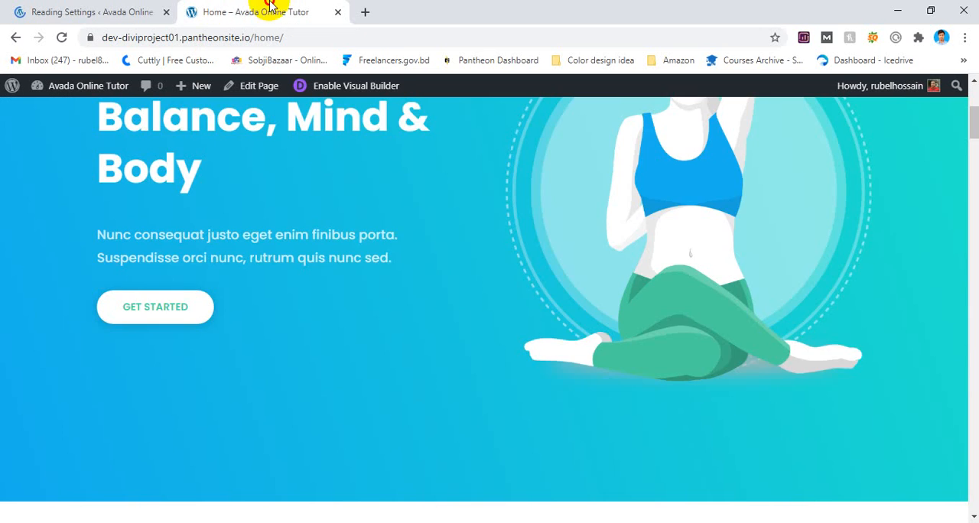
{"action": "scroll", "coordinate": [212, 186], "scroll_direction": "up", "scroll_amount": 4}
{"action": "left_click", "coordinate": [214, 152]}
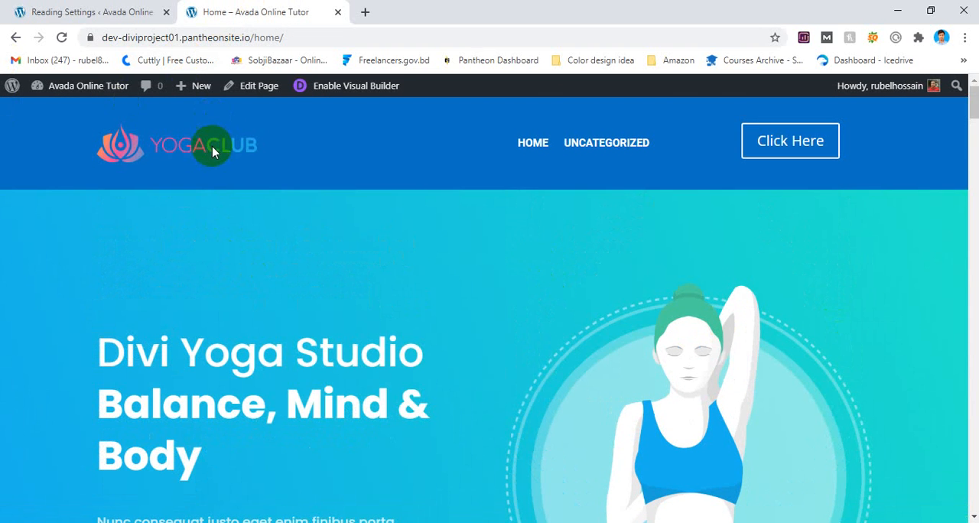
Return to the admin area, go to the Divi Theme Builder and open the global header layout for editing.
{"action": "left_click", "coordinate": [115, 13]}
{"action": "scroll", "coordinate": [134, 293], "scroll_direction": "down", "scroll_amount": 2}
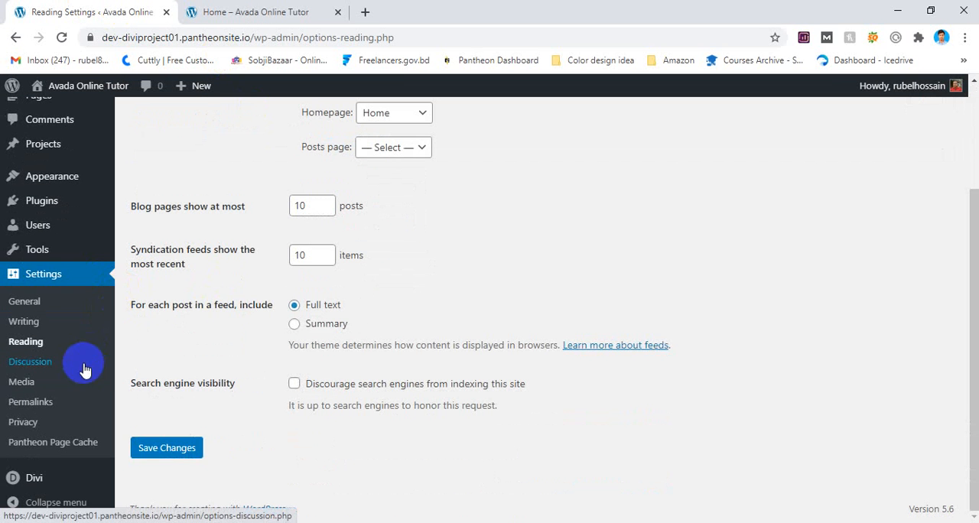
{"action": "left_click", "coordinate": [44, 472]}
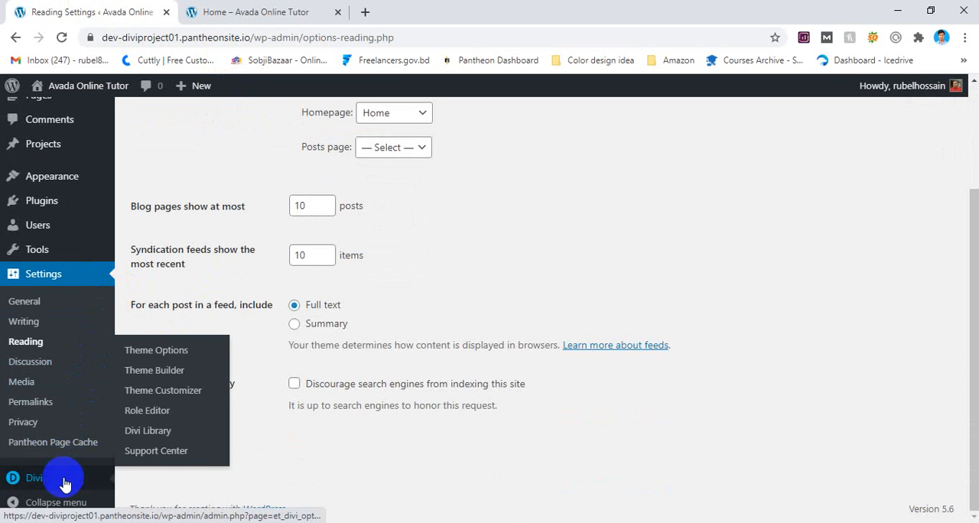
{"action": "mouse_move", "coordinate": [30, 476]}
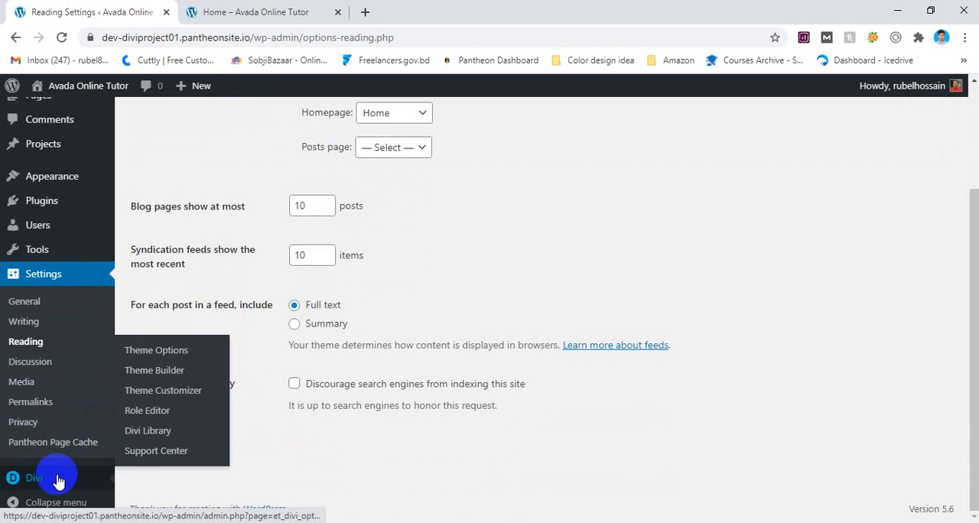
{"action": "left_click", "coordinate": [184, 370]}
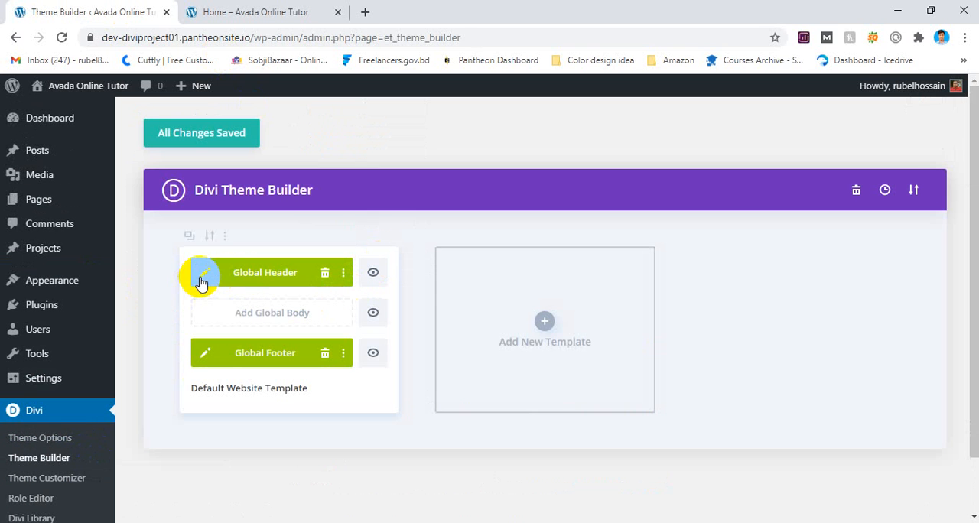
{"action": "left_click", "coordinate": [201, 284]}
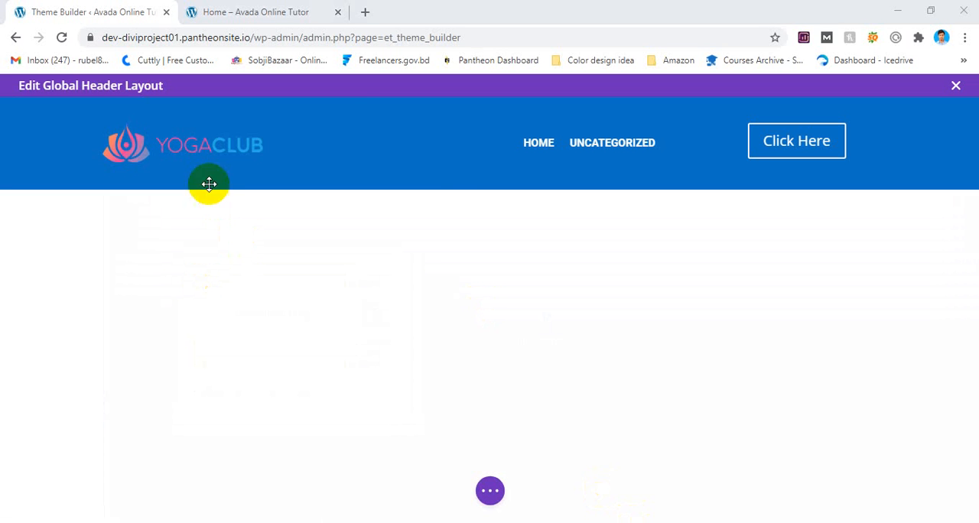
Set the header menu module's Logo Link URL to the dynamic Homepage Link and save the module settings.
{"action": "left_click", "coordinate": [361, 152]}
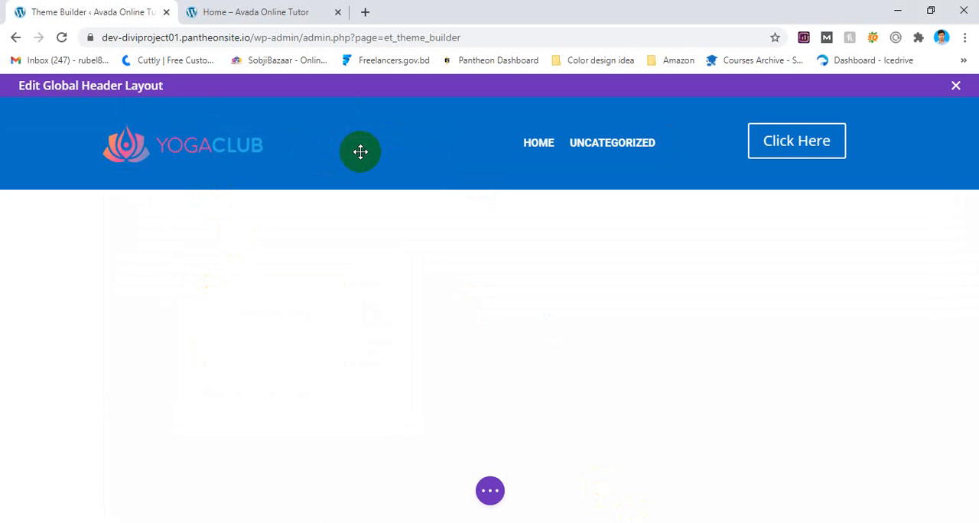
{"action": "scroll", "coordinate": [743, 291], "scroll_direction": "down", "scroll_amount": 3}
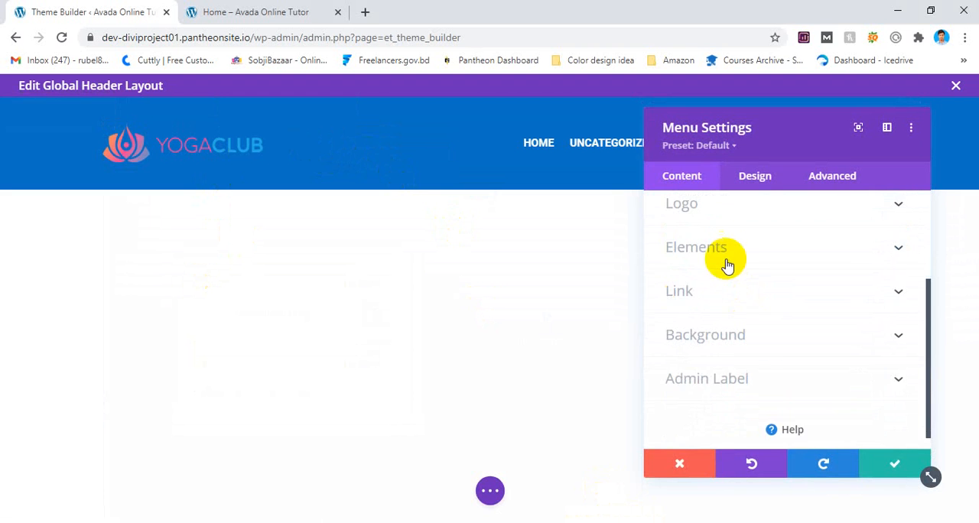
{"action": "scroll", "coordinate": [719, 268], "scroll_direction": "up", "scroll_amount": 2}
{"action": "left_click", "coordinate": [719, 273]}
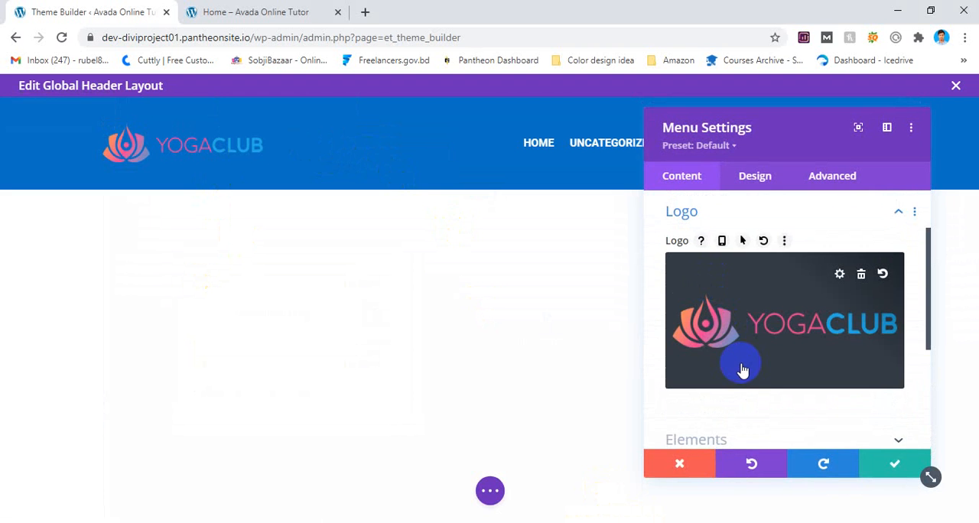
{"action": "scroll", "coordinate": [743, 369], "scroll_direction": "down", "scroll_amount": 1}
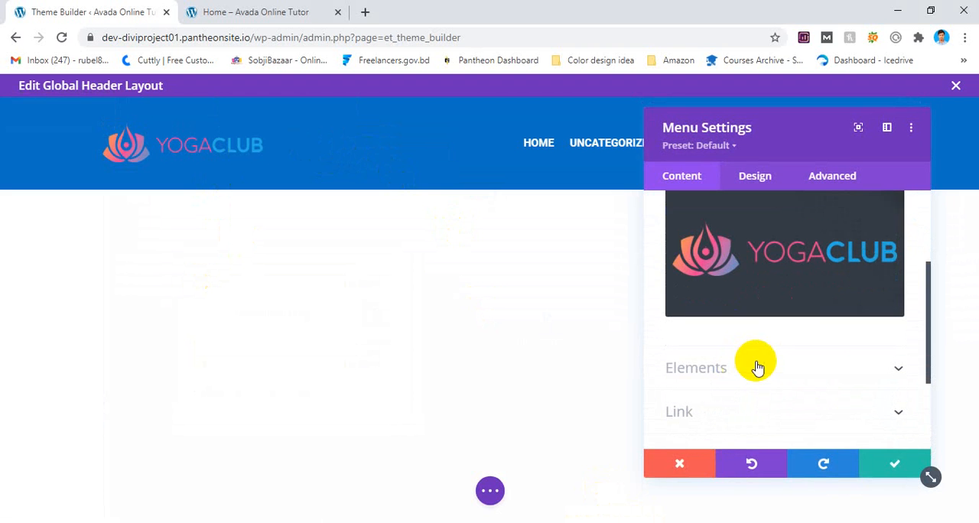
{"action": "left_click", "coordinate": [699, 417]}
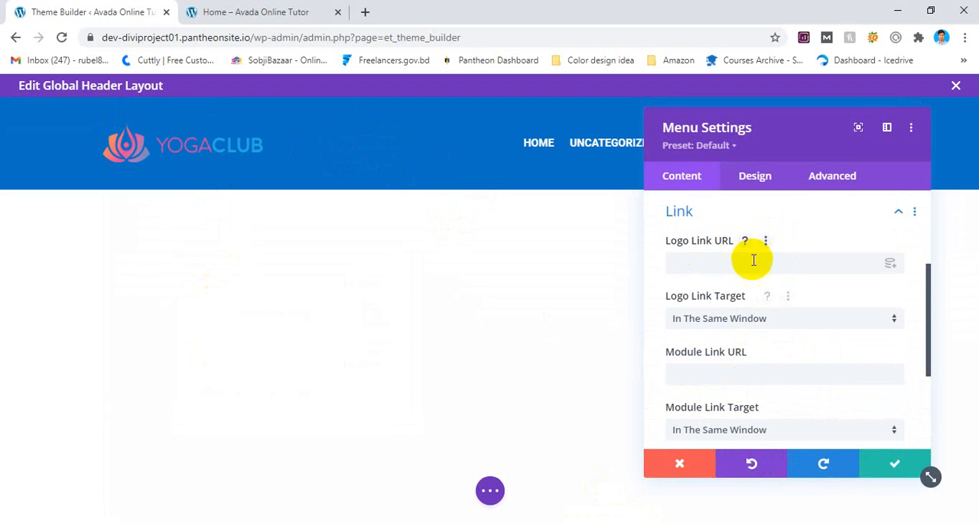
{"action": "left_click", "coordinate": [890, 265]}
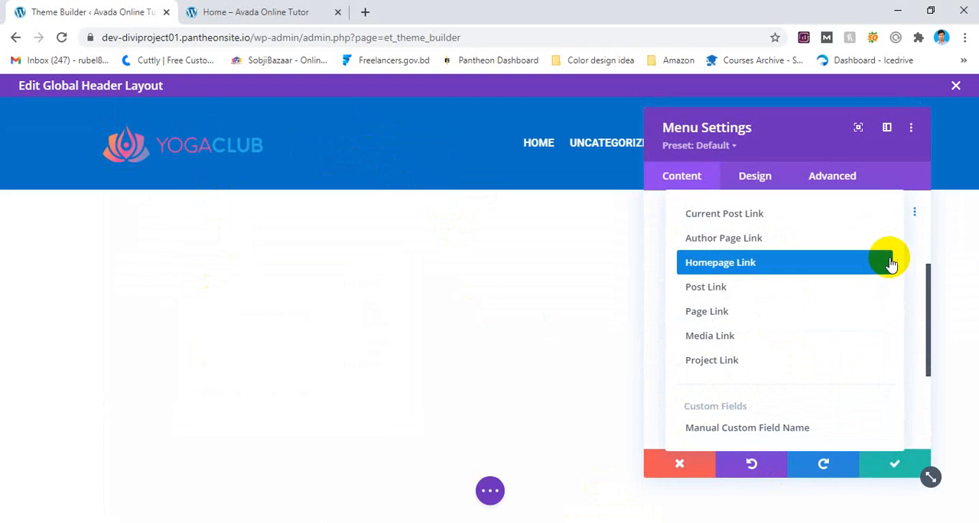
{"action": "left_click", "coordinate": [754, 271]}
{"action": "left_click", "coordinate": [891, 462]}
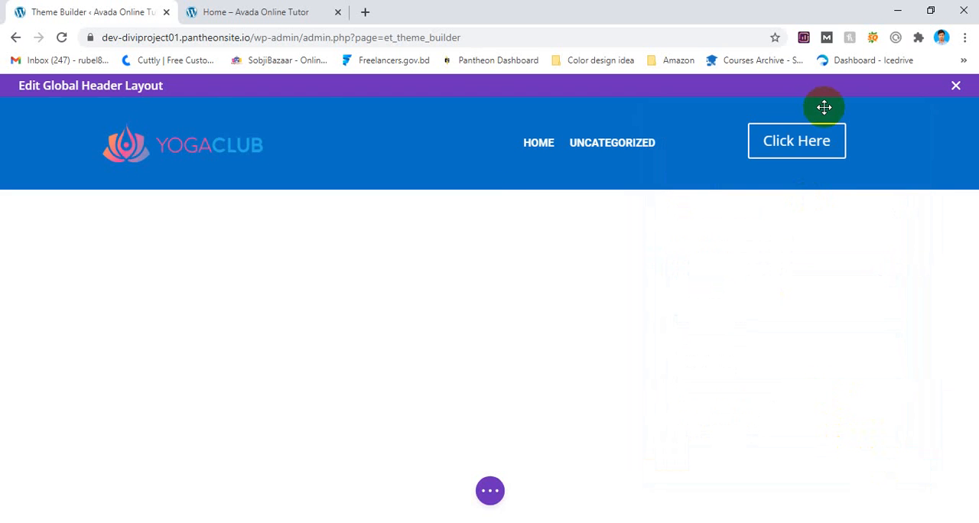
Save the global header layout, reload the live site and test that the logo links to the homepage.
{"action": "left_click", "coordinate": [490, 490]}
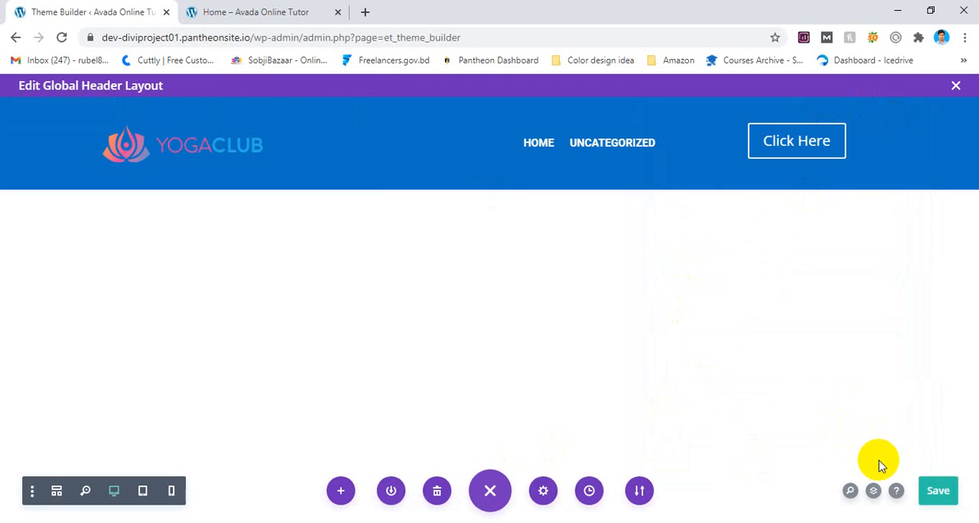
{"action": "left_click", "coordinate": [314, 12]}
{"action": "left_click", "coordinate": [62, 37]}
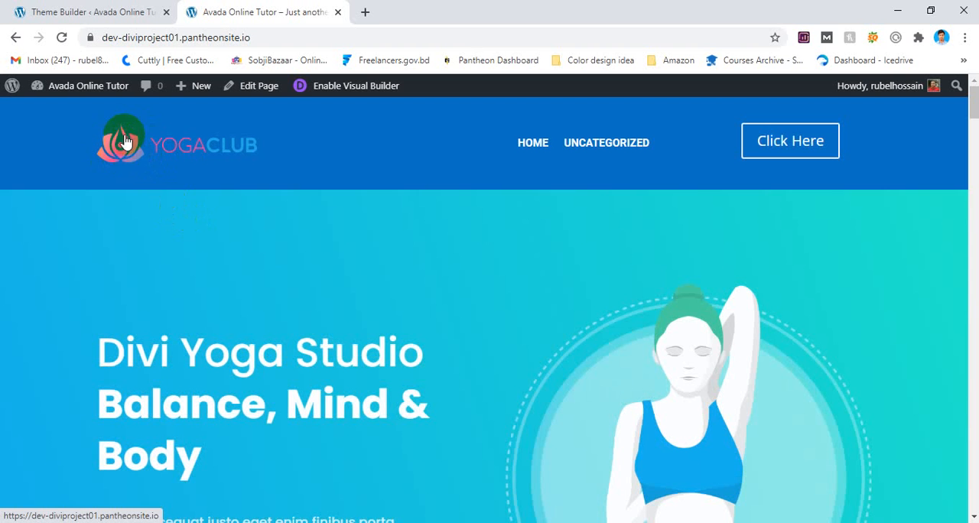
{"action": "left_click", "coordinate": [120, 157]}
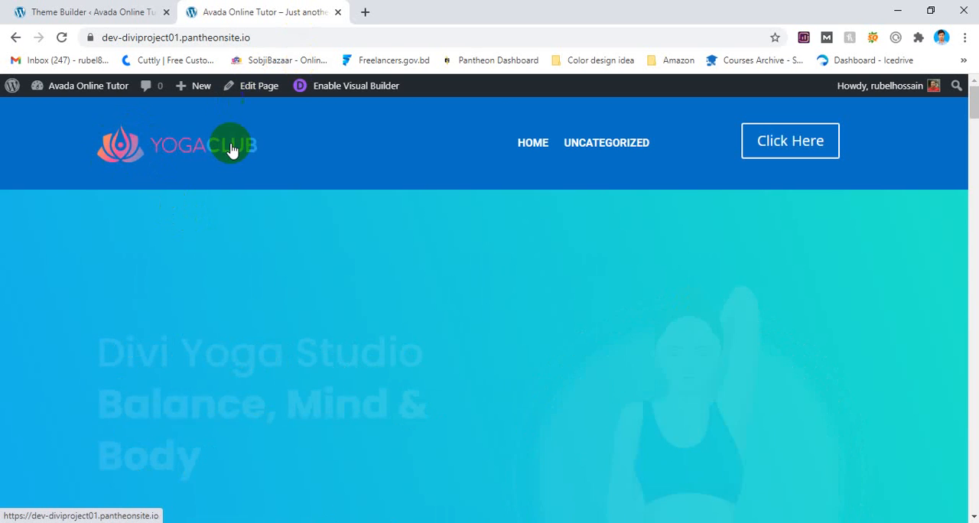
Close the global header layout and open the Home page from the Pages list for editing.
{"action": "left_click", "coordinate": [11, 7]}
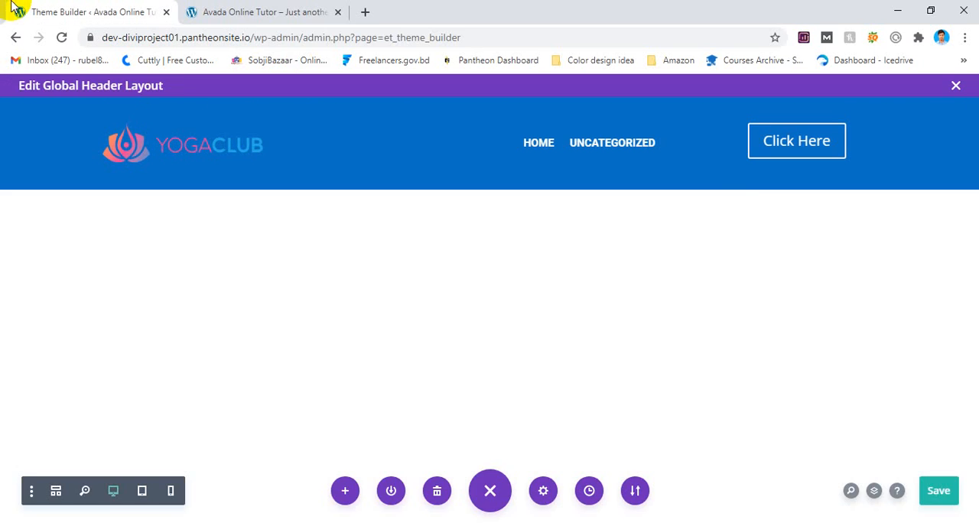
{"action": "left_click", "coordinate": [955, 86]}
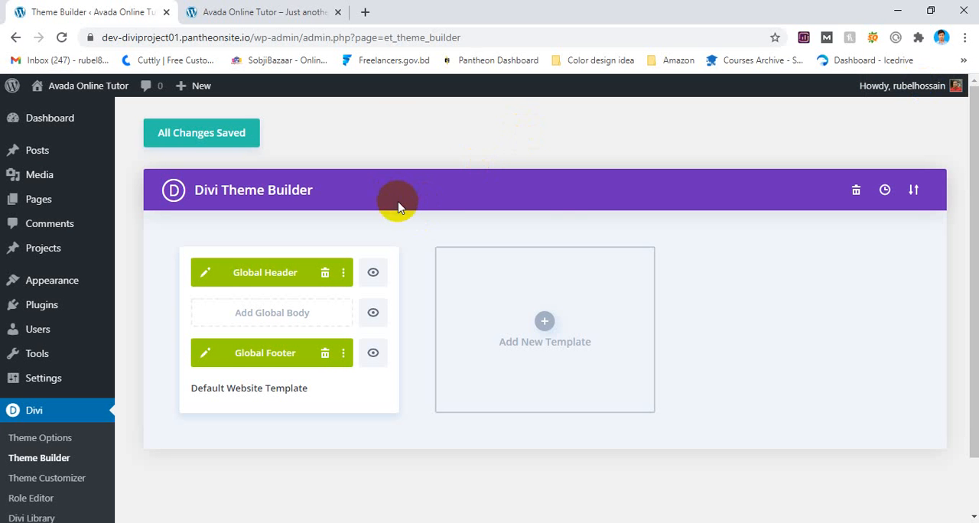
{"action": "left_click", "coordinate": [52, 197]}
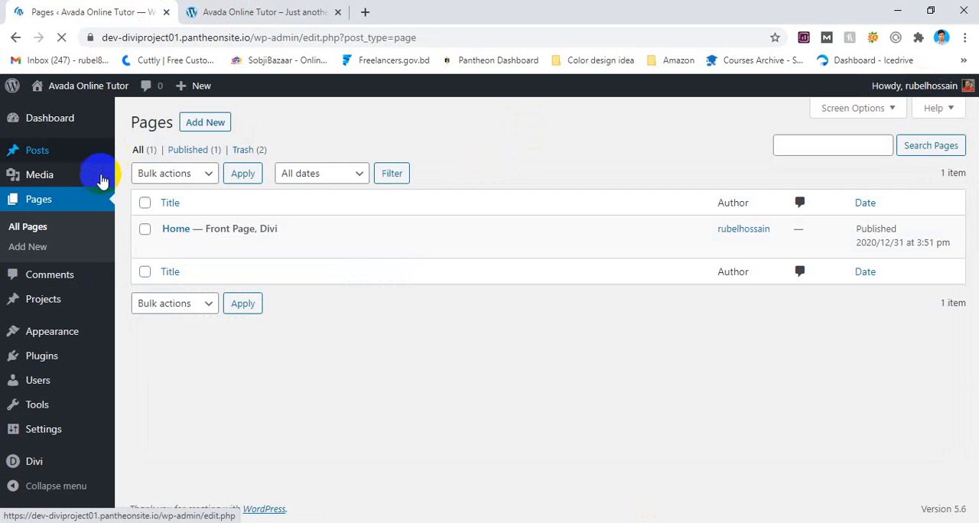
{"action": "mouse_move", "coordinate": [262, 236]}
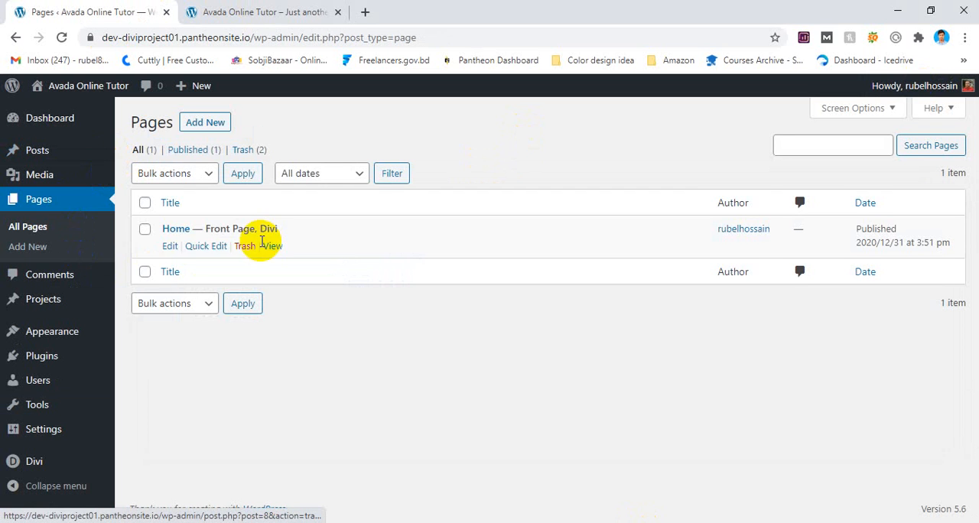
{"action": "left_click", "coordinate": [170, 247]}
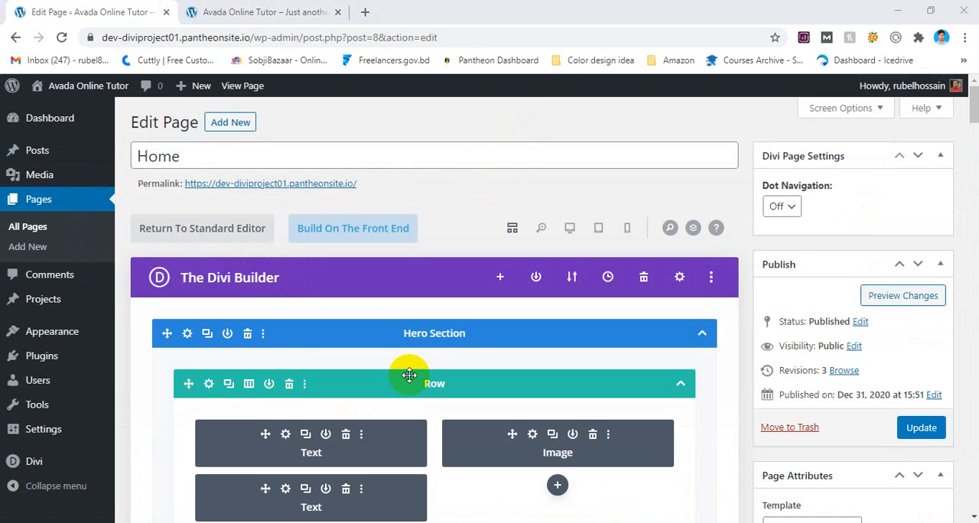
Examine the Home page's sections and rows in the Divi Builder, from the Hero Section to the Our Partners Section.
{"action": "scroll", "coordinate": [410, 374], "scroll_direction": "down", "scroll_amount": 10}
{"action": "scroll", "coordinate": [409, 374], "scroll_direction": "up", "scroll_amount": 2}
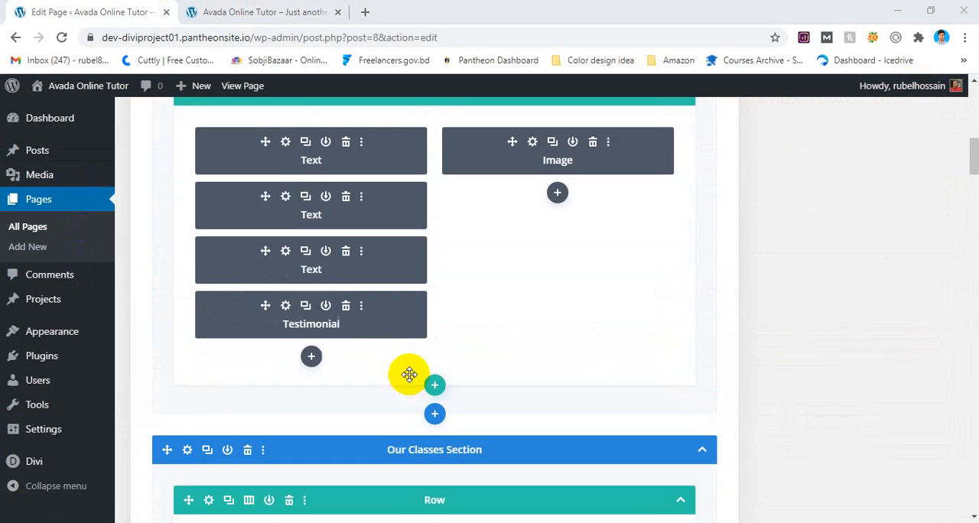
{"action": "scroll", "coordinate": [409, 374], "scroll_direction": "down", "scroll_amount": 1}
{"action": "scroll", "coordinate": [409, 374], "scroll_direction": "down", "scroll_amount": 1}
{"action": "scroll", "coordinate": [452, 390], "scroll_direction": "up", "scroll_amount": 1}
{"action": "scroll", "coordinate": [454, 382], "scroll_direction": "down", "scroll_amount": 1}
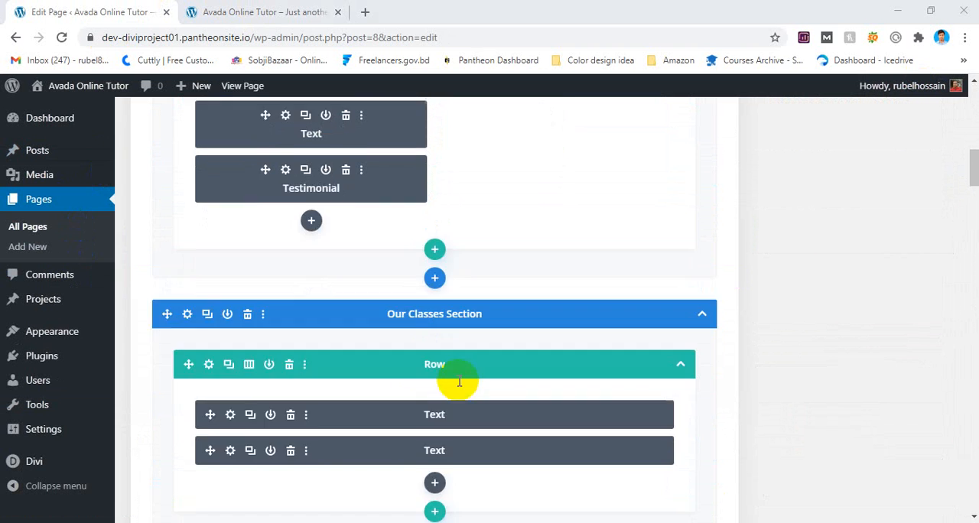
{"action": "scroll", "coordinate": [412, 290], "scroll_direction": "up", "scroll_amount": 4}
{"action": "scroll", "coordinate": [342, 241], "scroll_direction": "up", "scroll_amount": 5}
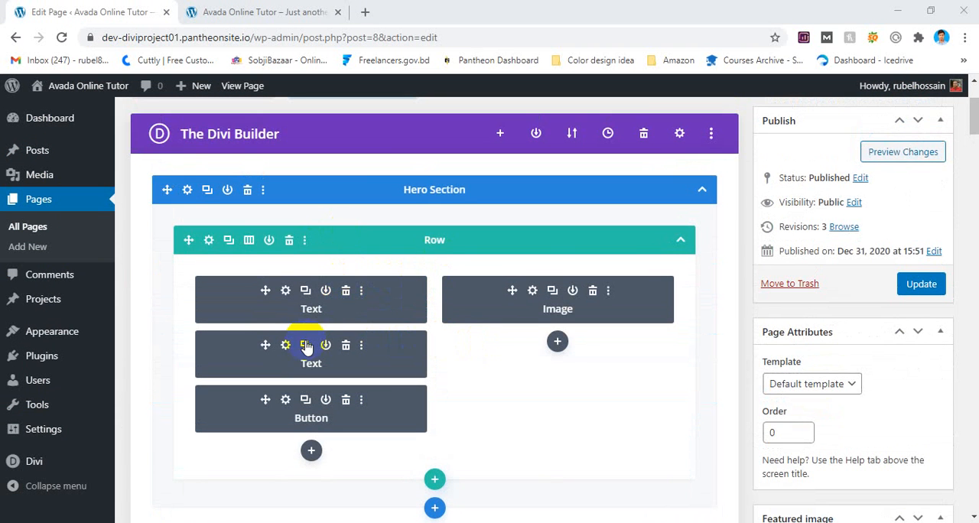
{"action": "scroll", "coordinate": [310, 339], "scroll_direction": "down", "scroll_amount": 5}
{"action": "scroll", "coordinate": [308, 338], "scroll_direction": "down", "scroll_amount": 10}
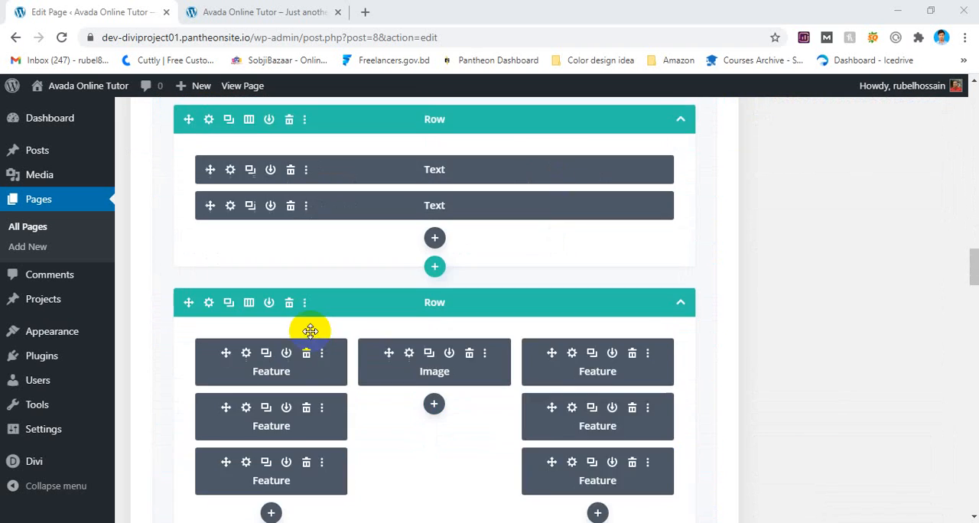
{"action": "scroll", "coordinate": [314, 331], "scroll_direction": "down", "scroll_amount": 5}
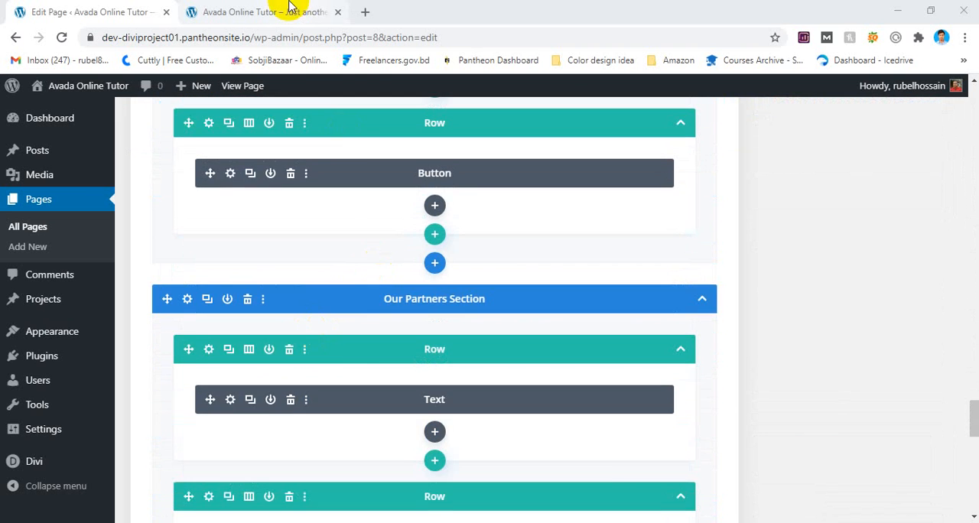
Compare the live homepage's sections down to Our Partners with the page's builder structure, reviewing the latter to its end and back up.
{"action": "left_click", "coordinate": [306, 11]}
{"action": "scroll", "coordinate": [356, 192], "scroll_direction": "down", "scroll_amount": 5}
{"action": "scroll", "coordinate": [380, 203], "scroll_direction": "down", "scroll_amount": 15}
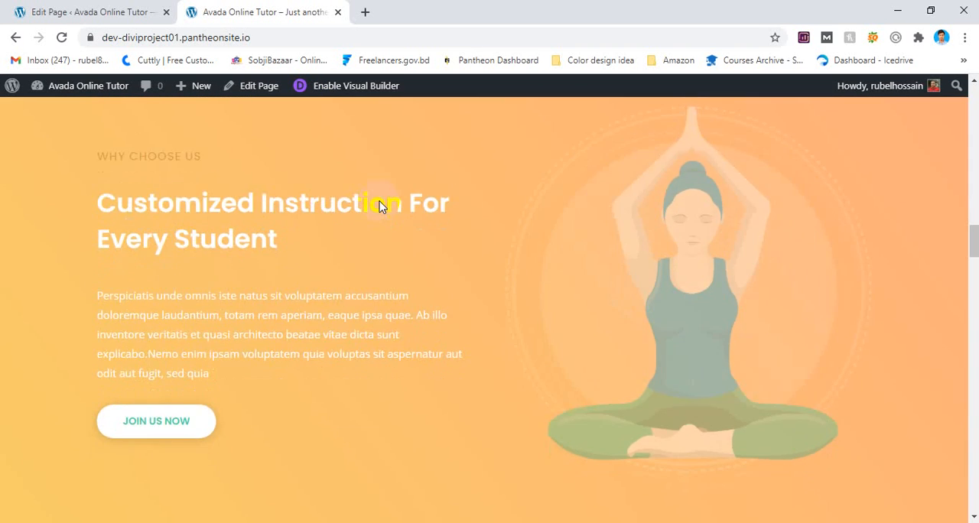
{"action": "scroll", "coordinate": [379, 201], "scroll_direction": "down", "scroll_amount": 15}
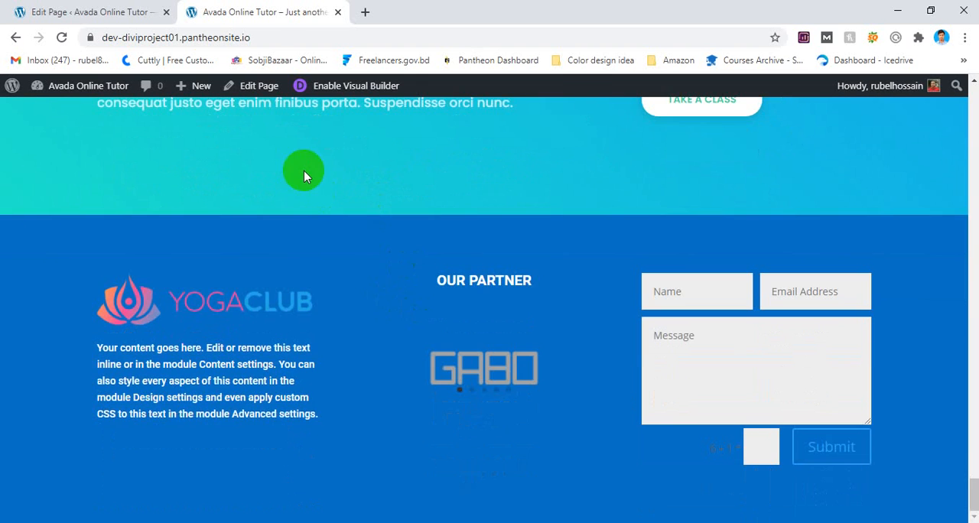
{"action": "left_click", "coordinate": [92, 11]}
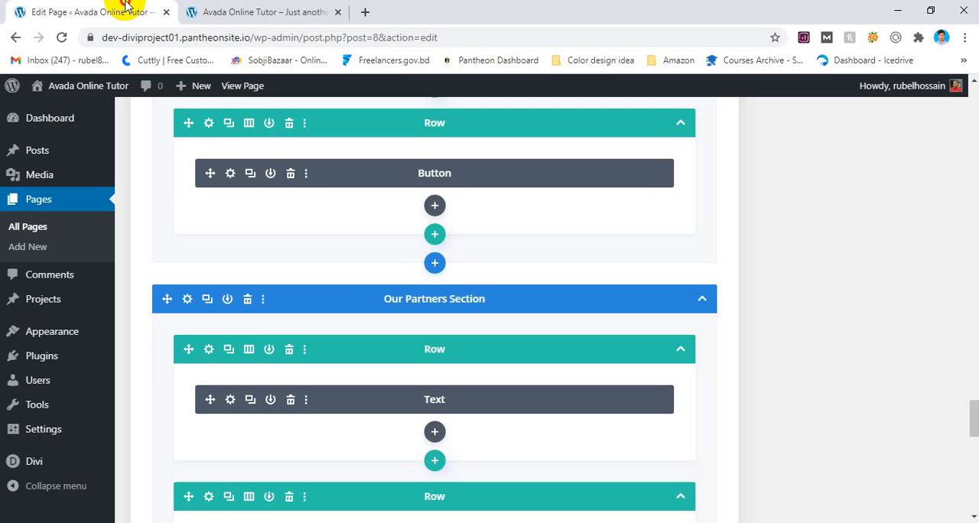
{"action": "scroll", "coordinate": [380, 287], "scroll_direction": "down", "scroll_amount": 10}
{"action": "scroll", "coordinate": [386, 281], "scroll_direction": "up", "scroll_amount": 8}
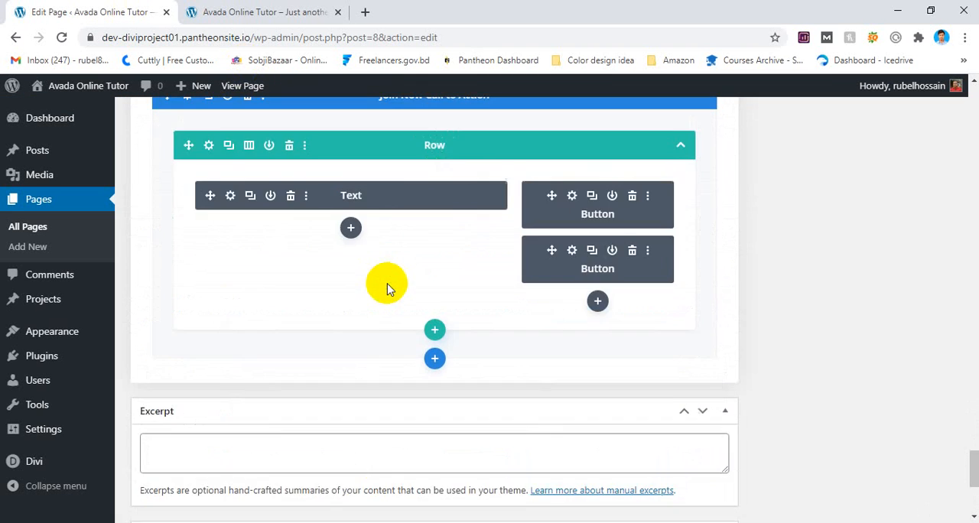
{"action": "scroll", "coordinate": [389, 285], "scroll_direction": "up", "scroll_amount": 15}
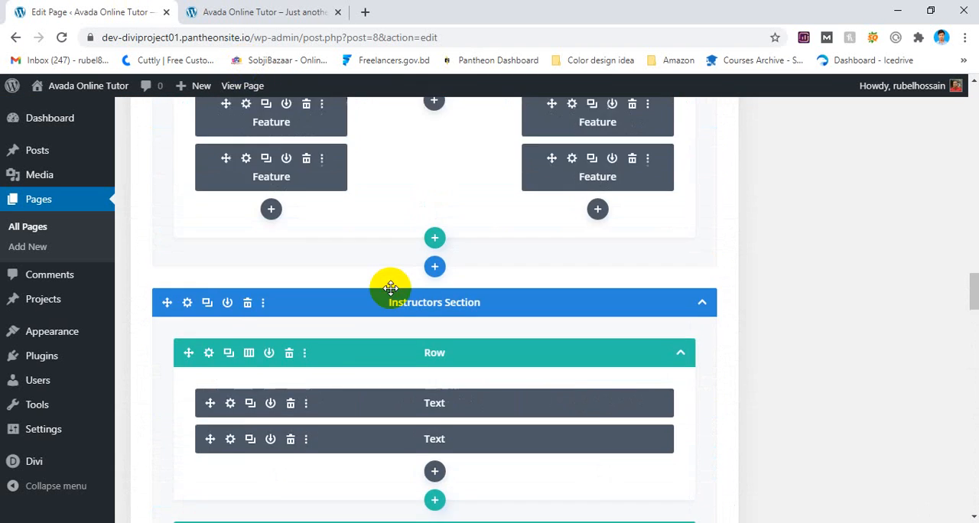
{"action": "scroll", "coordinate": [391, 287], "scroll_direction": "up", "scroll_amount": 10}
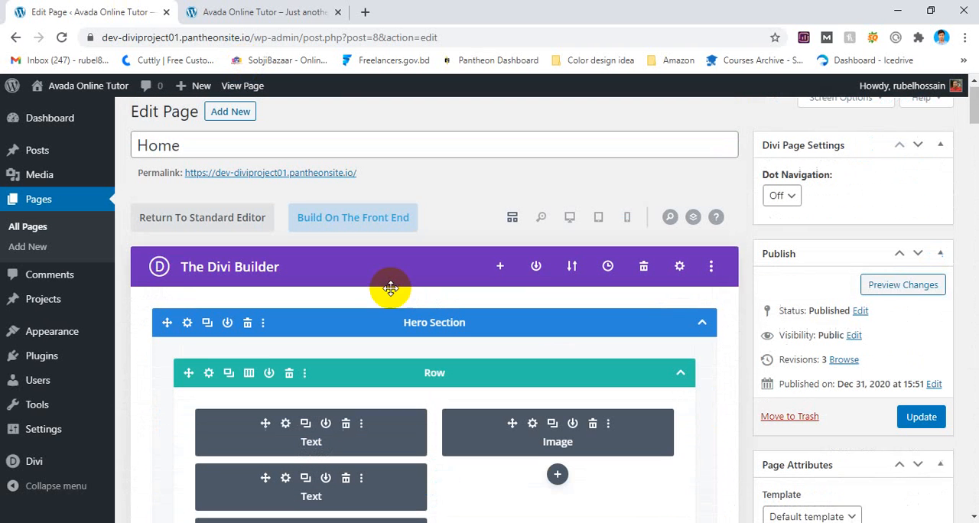